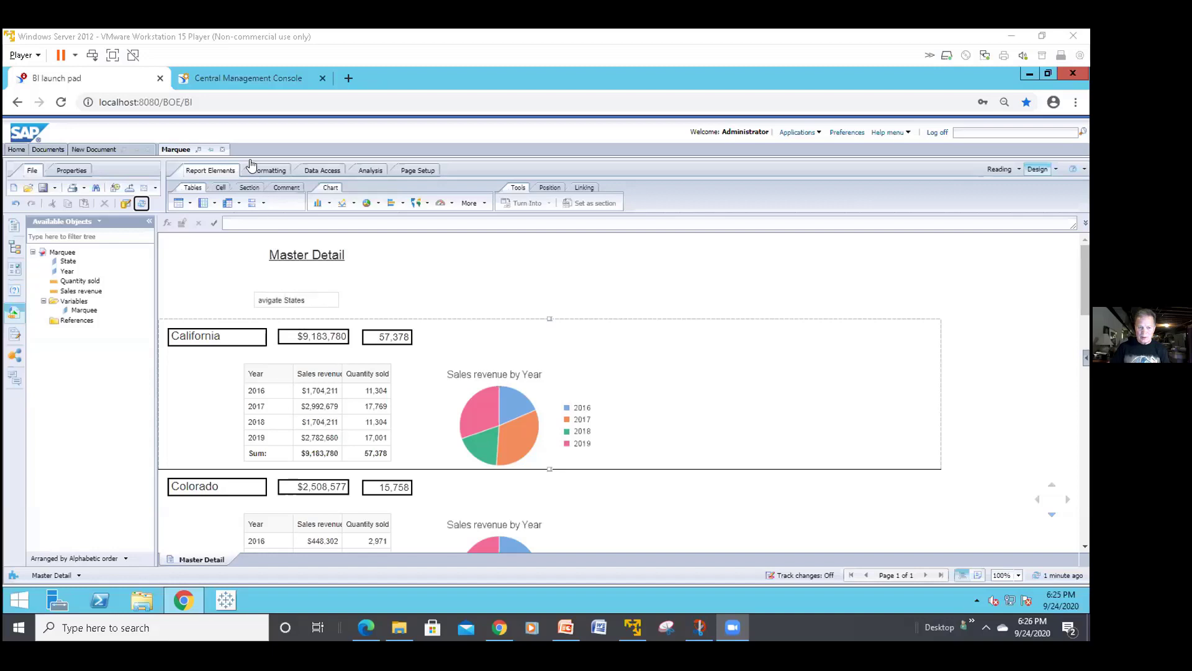
# Step: Confirm marquee is listed under the CMC's Authorized HTML Elements, then close the CMC tab
pyautogui.click(257, 79)
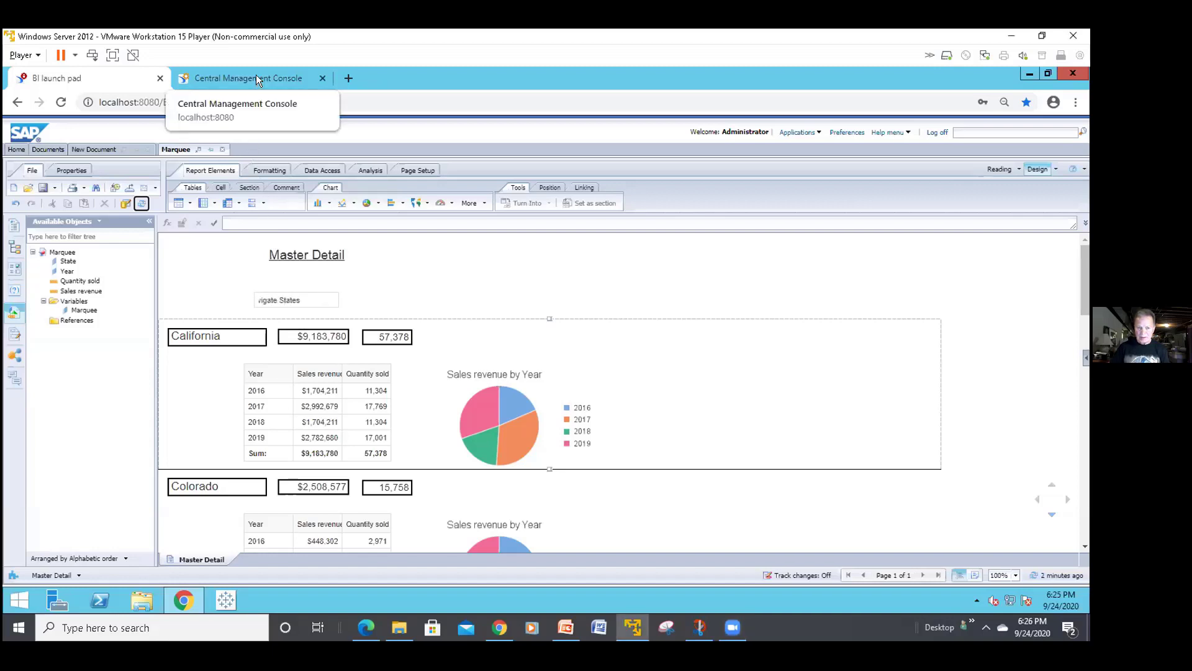
pyautogui.click(258, 77)
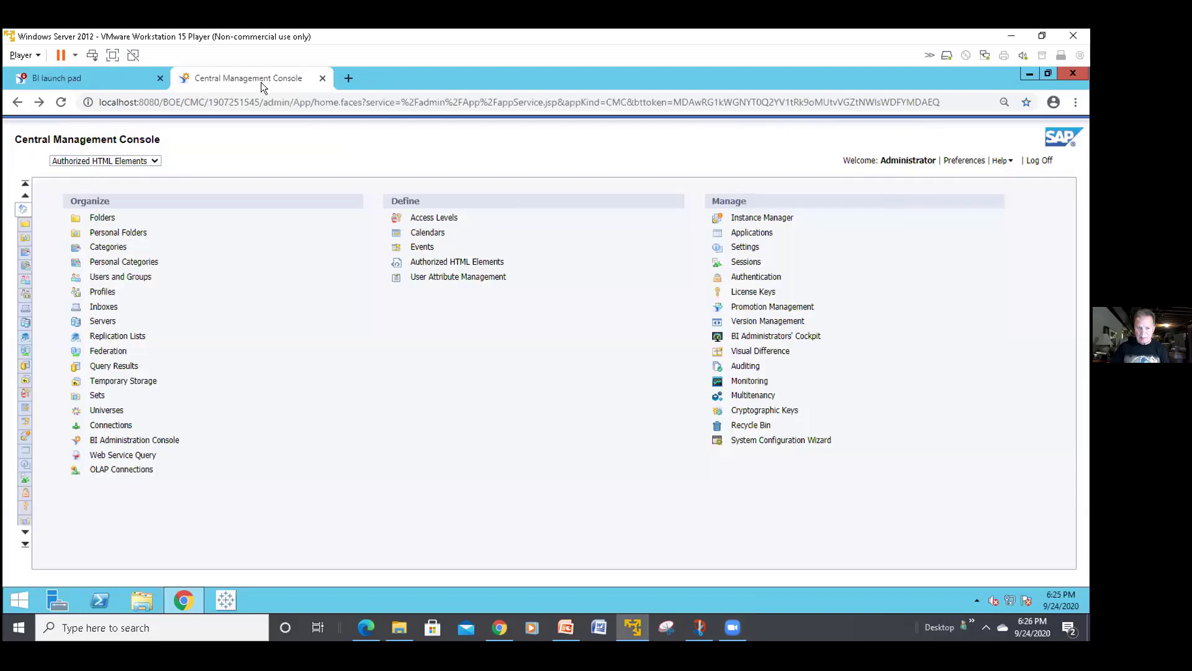
pyautogui.click(443, 264)
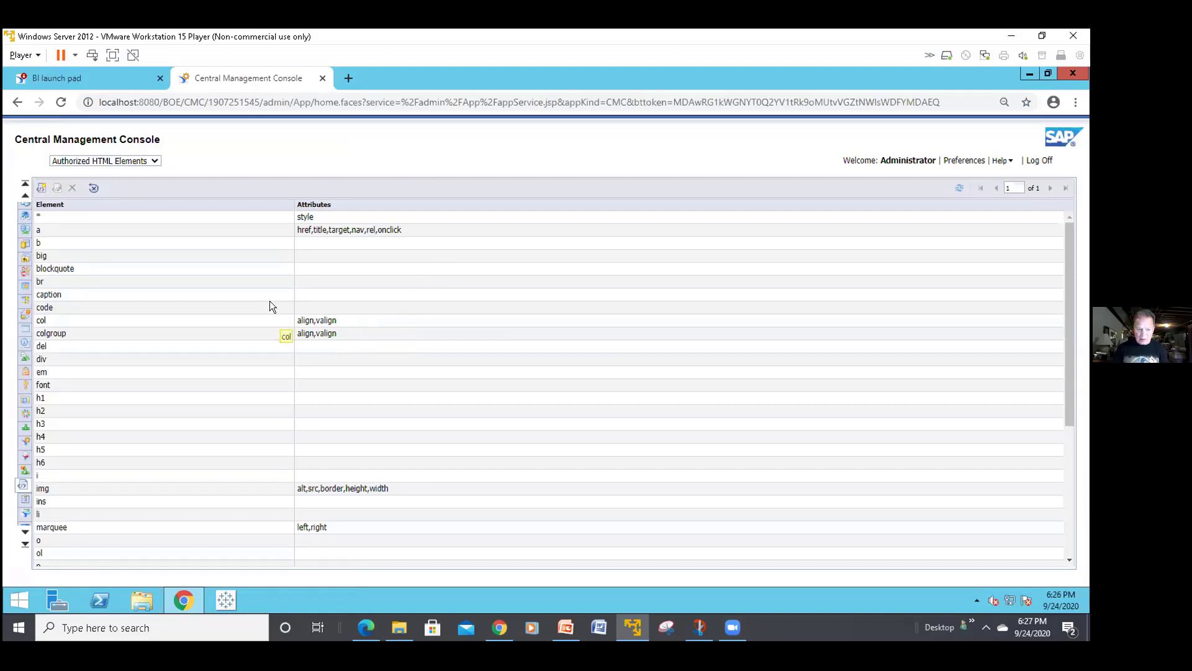
pyautogui.scroll(-3, 267, 305)
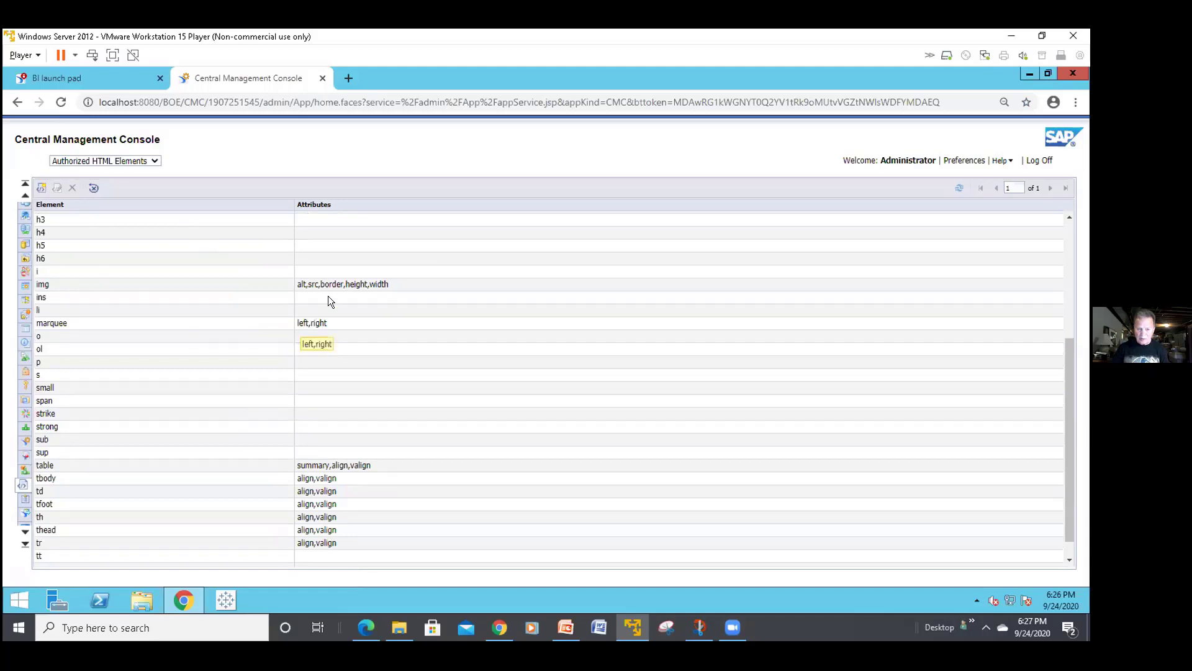
pyautogui.scroll(3, 391, 277)
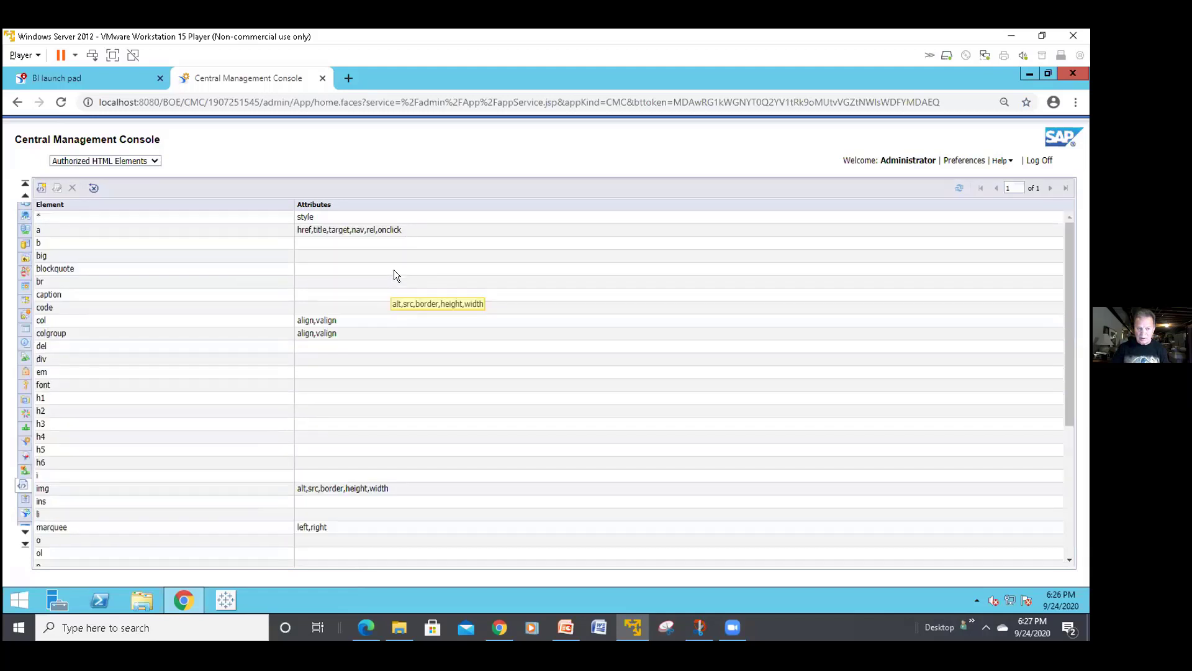
pyautogui.click(322, 77)
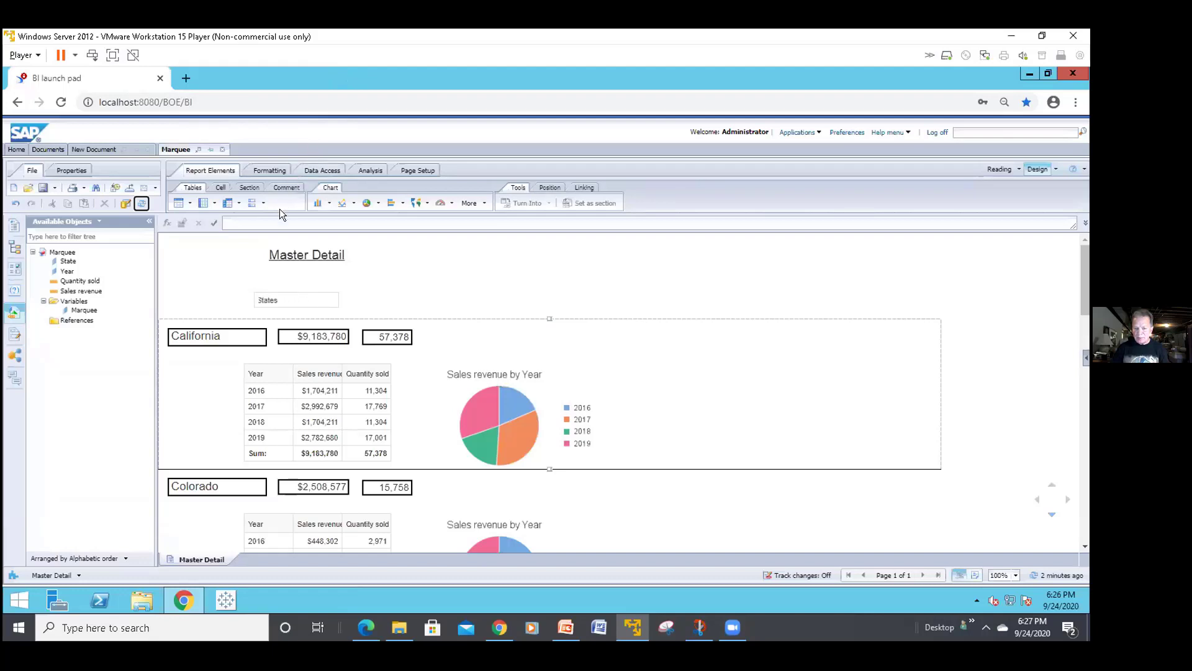
# Step: Inspect the California section and banner cell, then view the Marquee variable's 'Banner across top' description
pyautogui.click(251, 233)
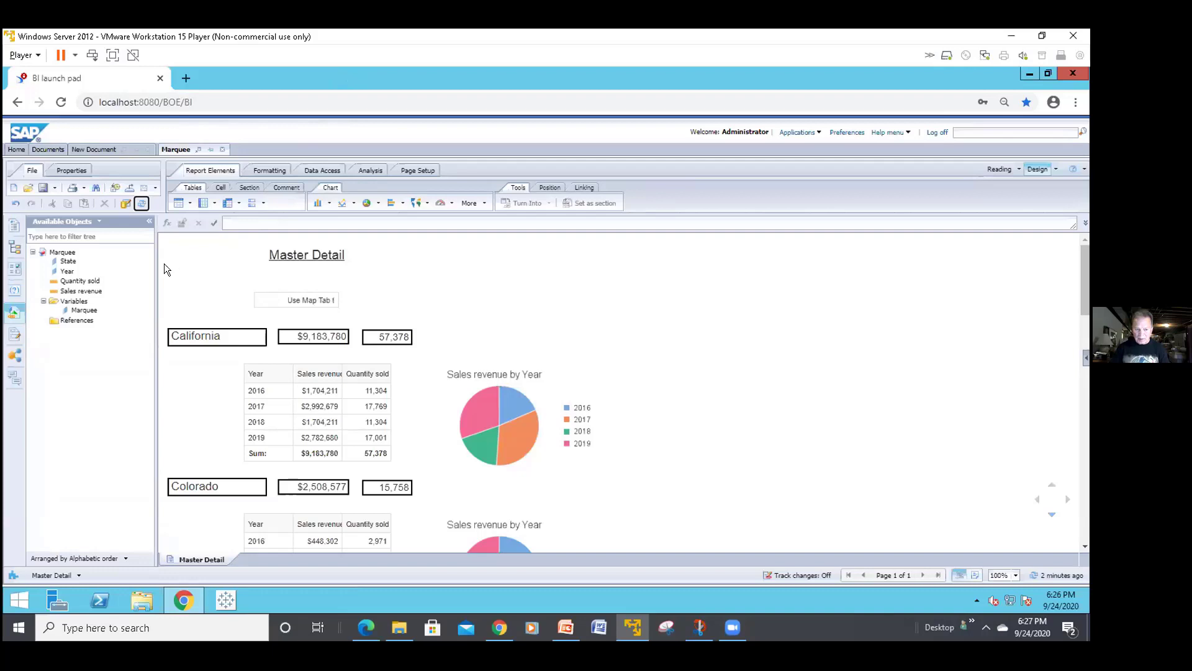
pyautogui.click(90, 309)
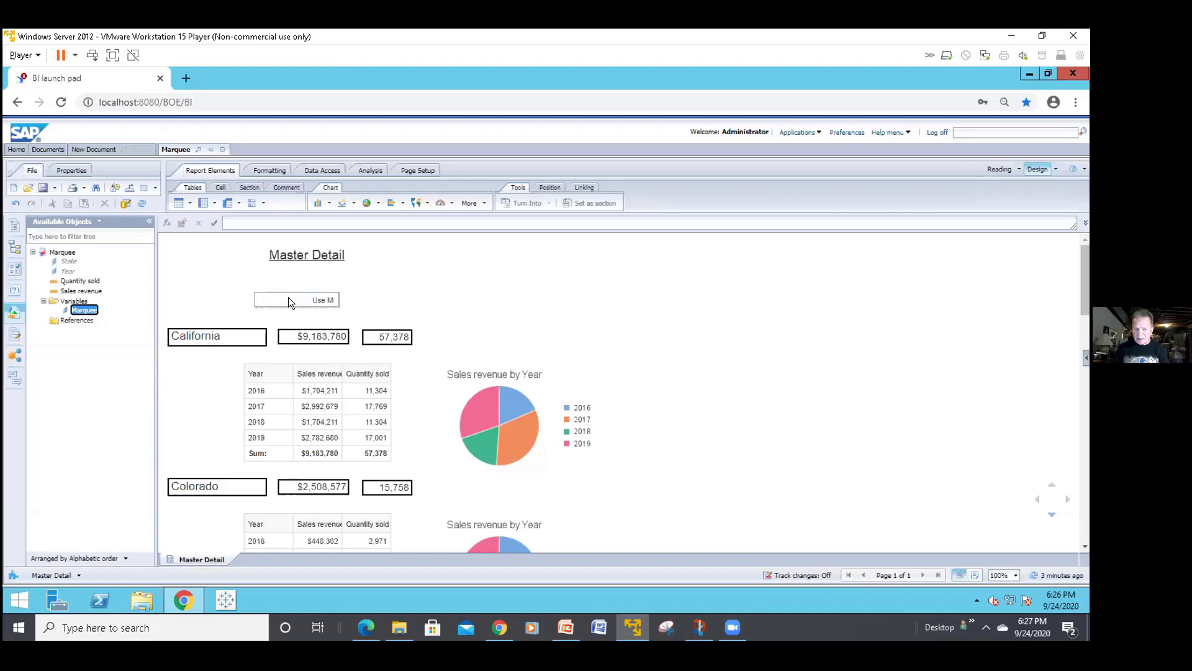
pyautogui.click(269, 319)
pyautogui.click(264, 298)
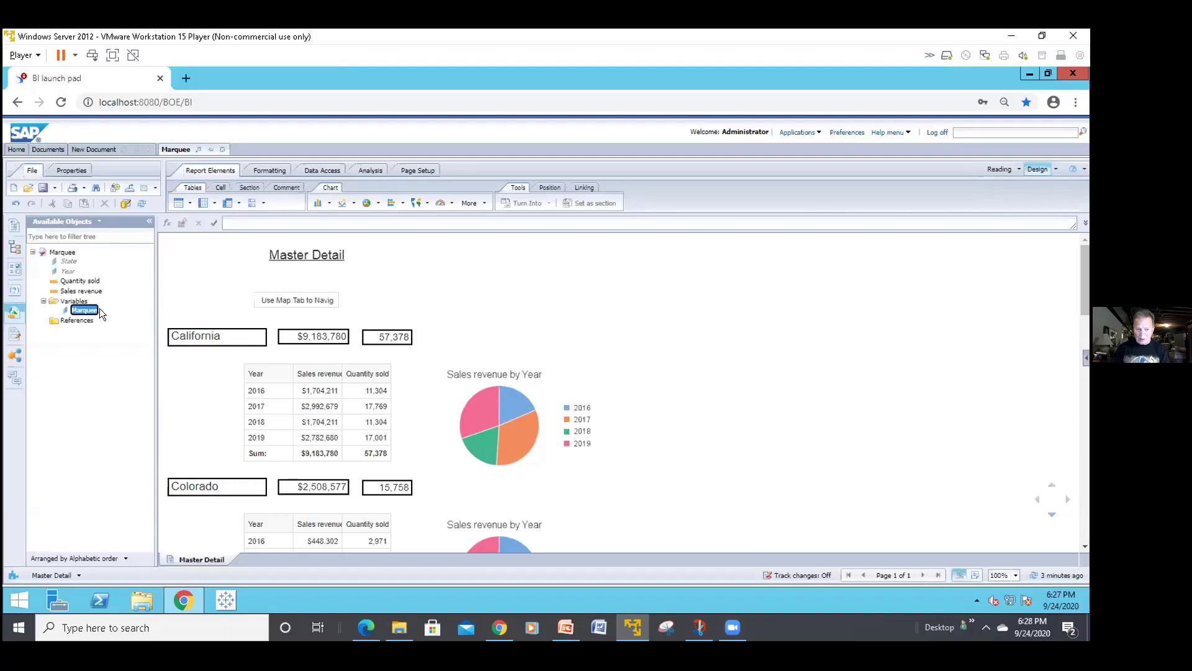
pyautogui.moveTo(98, 312)
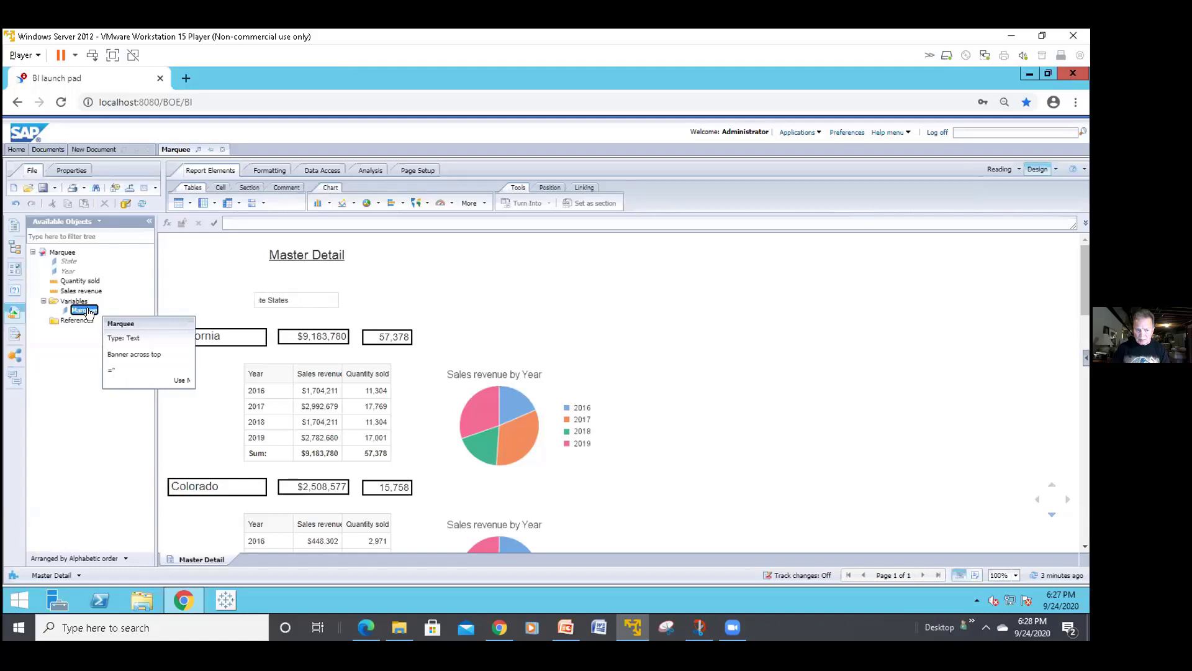
# Step: Open the Marquee variable in Edit Variable, move the dialog aside, and zoom the browser out
pyautogui.doubleClick(87, 311)
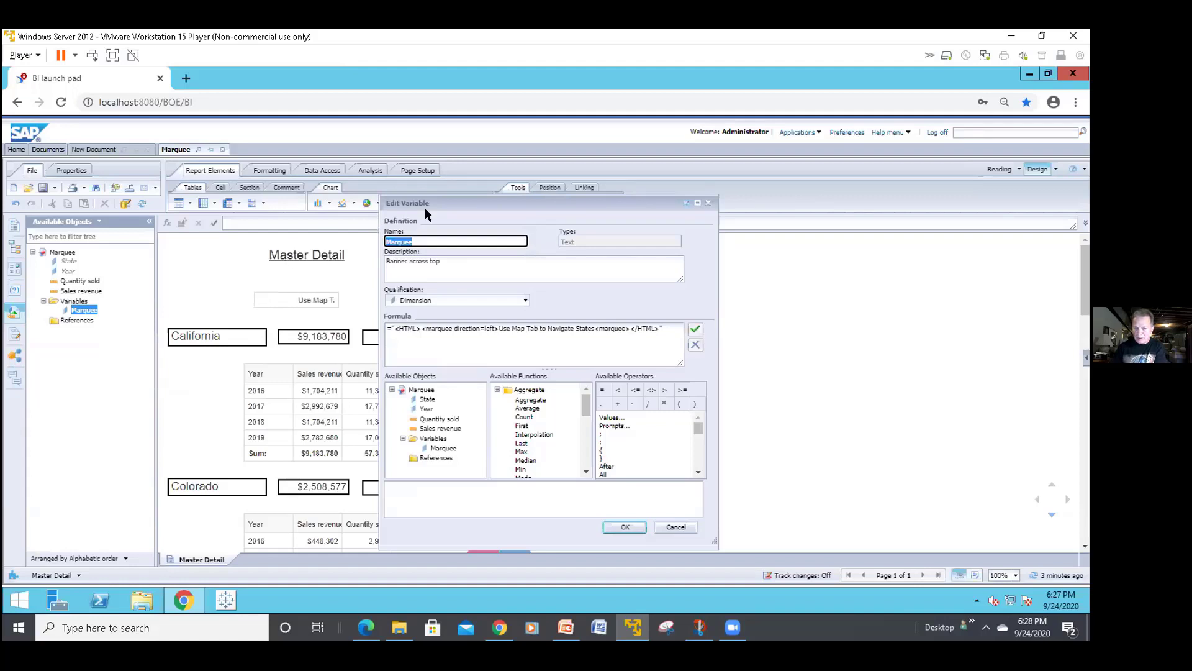
pyautogui.moveTo(424, 208); pyautogui.dragTo(375, 171)
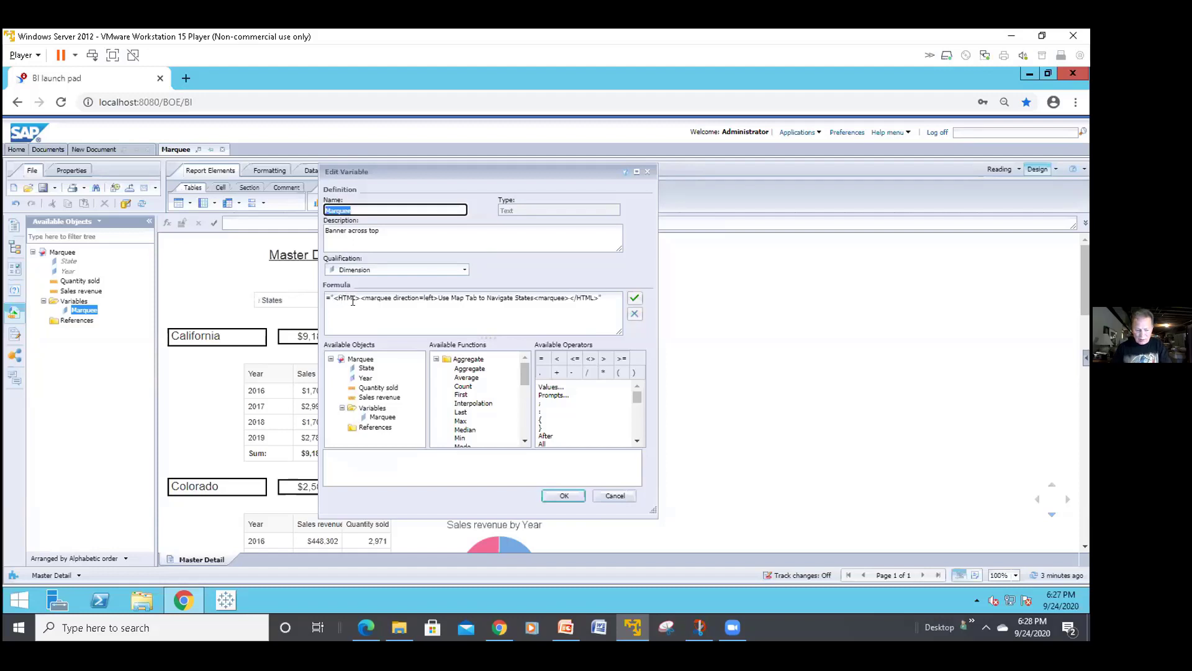
pyautogui.hotkey('ctrl', '-')
pyautogui.hotkey('ctrl', '-')
pyautogui.hotkey('ctrl', '-')
pyautogui.hotkey('ctrl', '-')
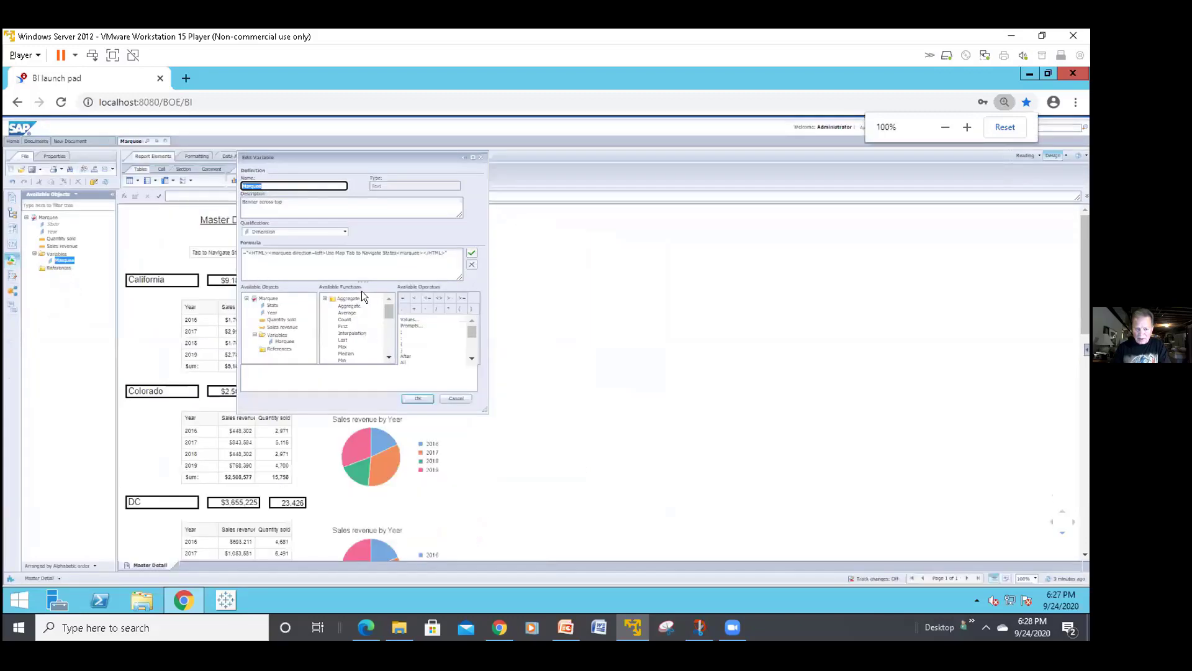
pyautogui.hotkey('ctrl', '-')
pyautogui.hotkey('ctrl', '-')
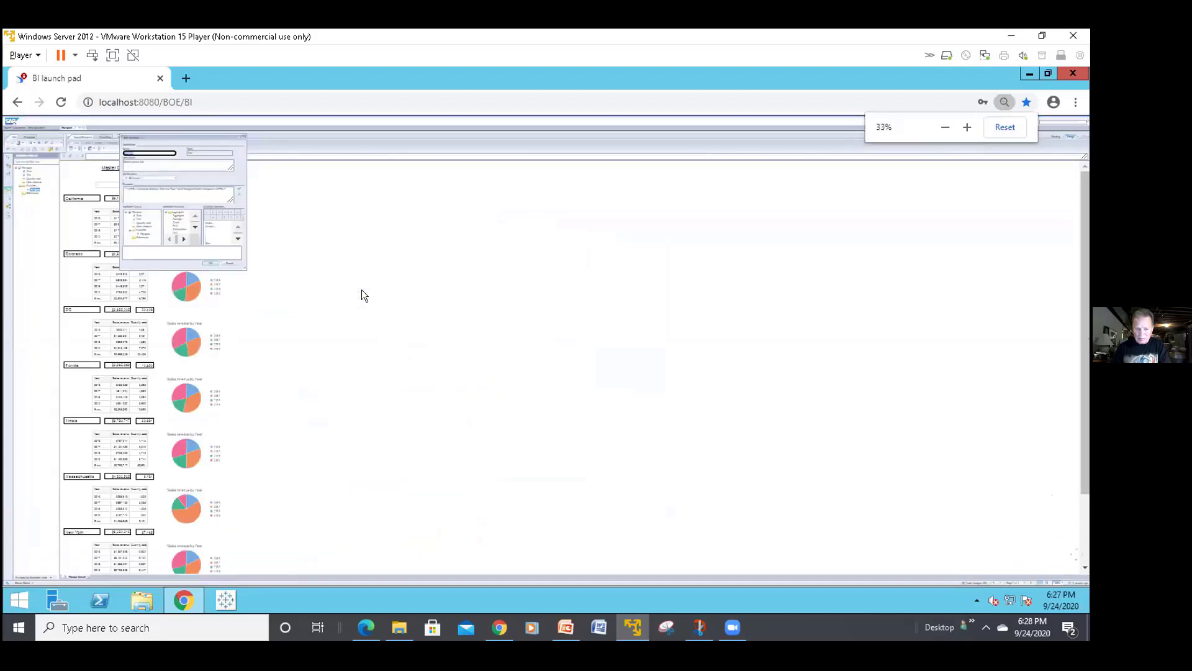
pyautogui.hotkey('ctrl', '-')
pyautogui.hotkey('ctrl', '+')
pyautogui.hotkey('ctrl', '+')
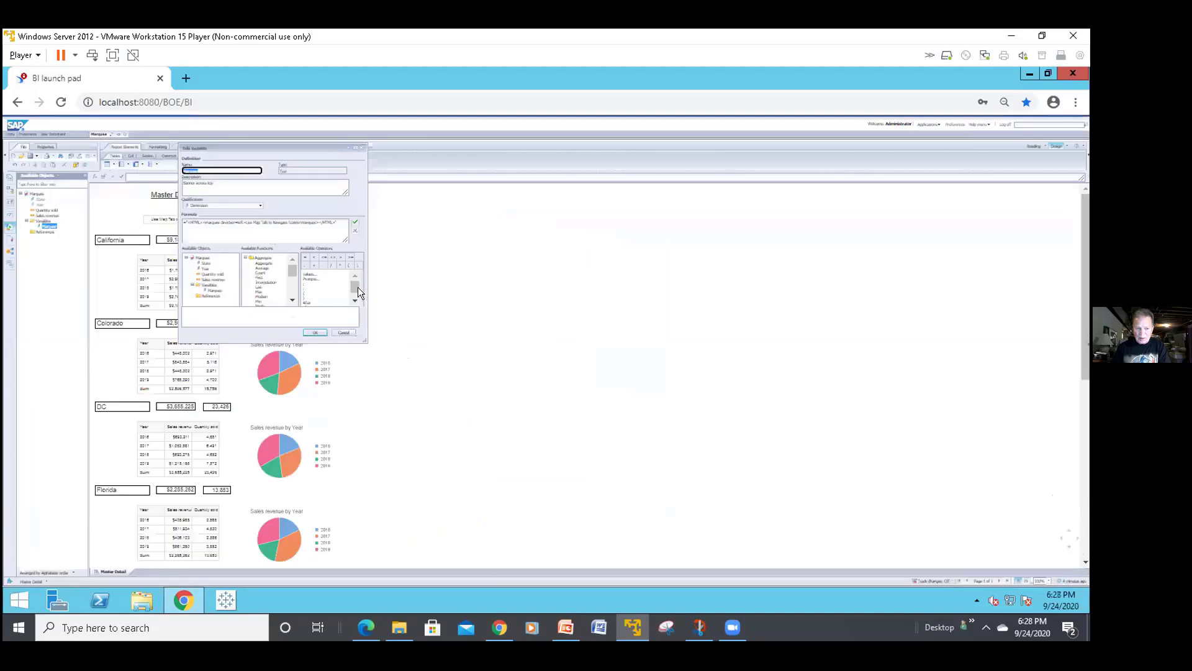
pyautogui.hotkey('ctrl', '+')
pyautogui.hotkey('ctrl', '+')
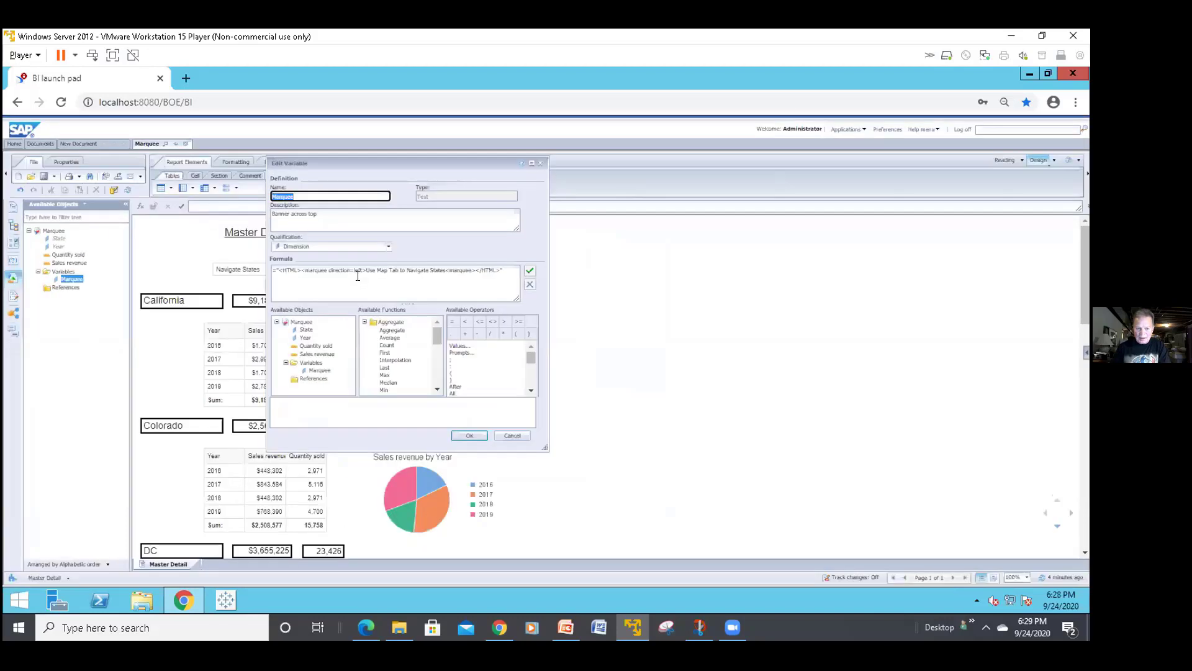
pyautogui.hotkey('ctrl', '+')
pyautogui.hotkey('ctrl', '+')
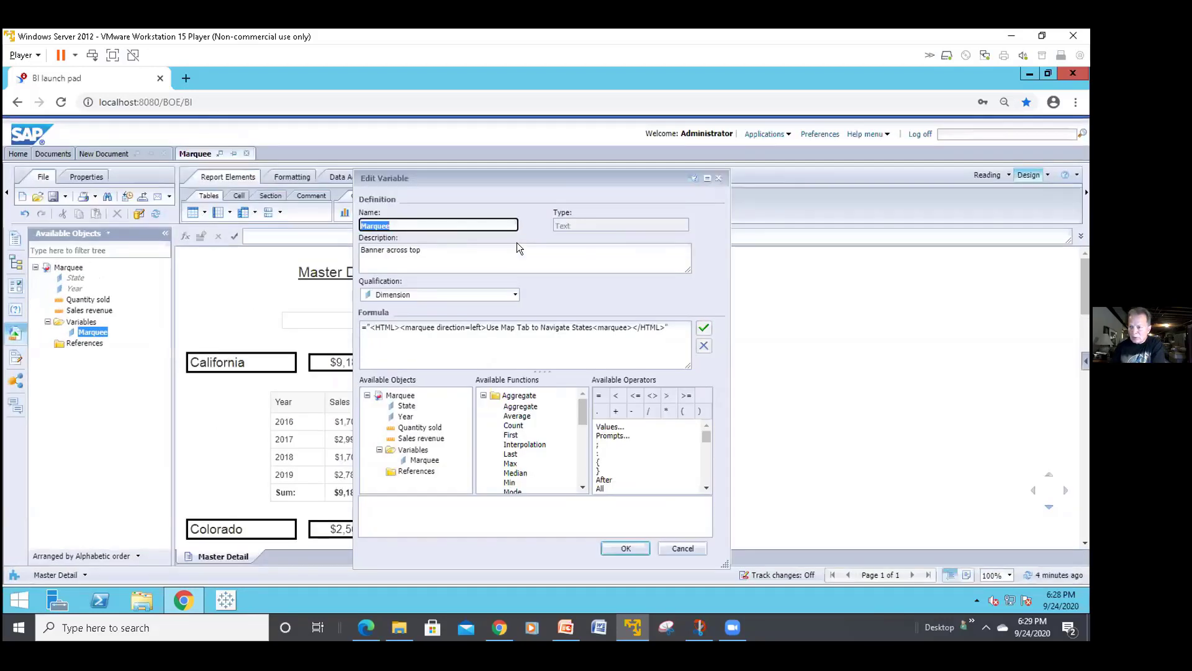
pyautogui.hotkey('ctrl', '+')
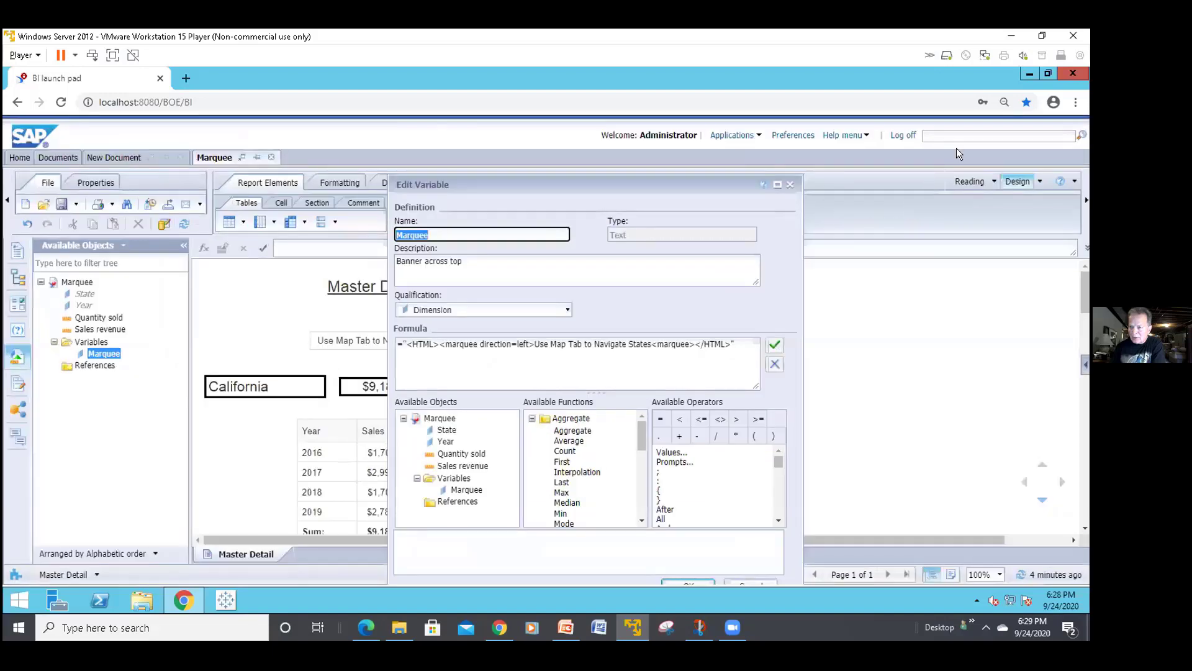
pyautogui.hotkey('ctrl', '+')
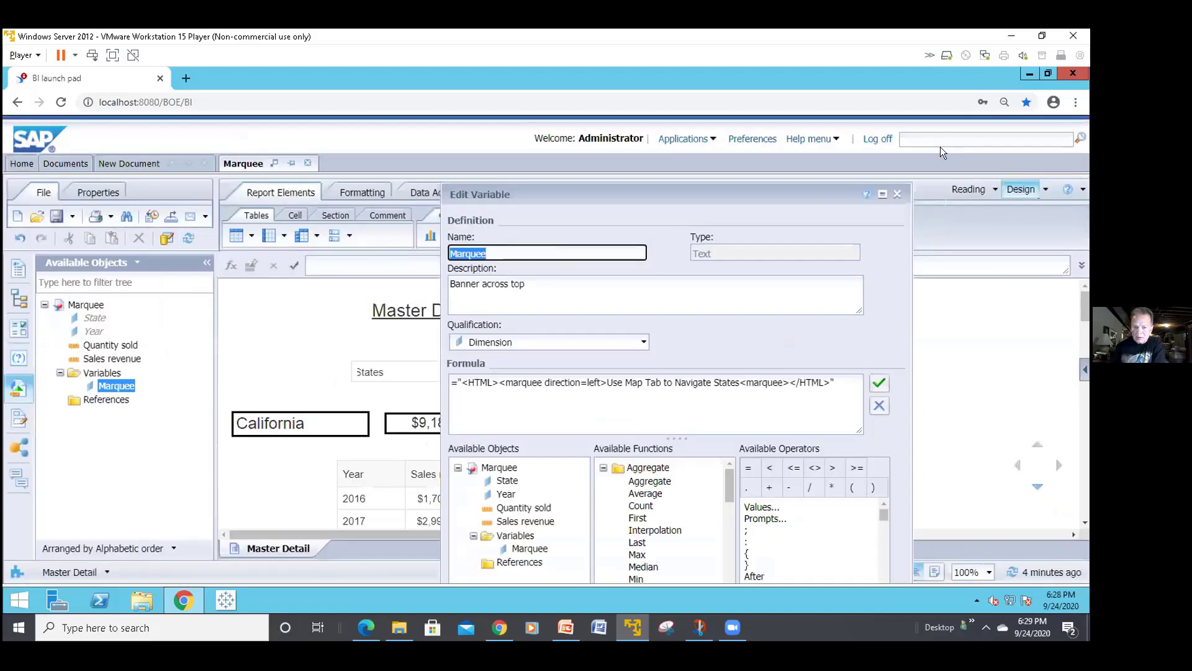
pyautogui.hotkey('ctrl', '-')
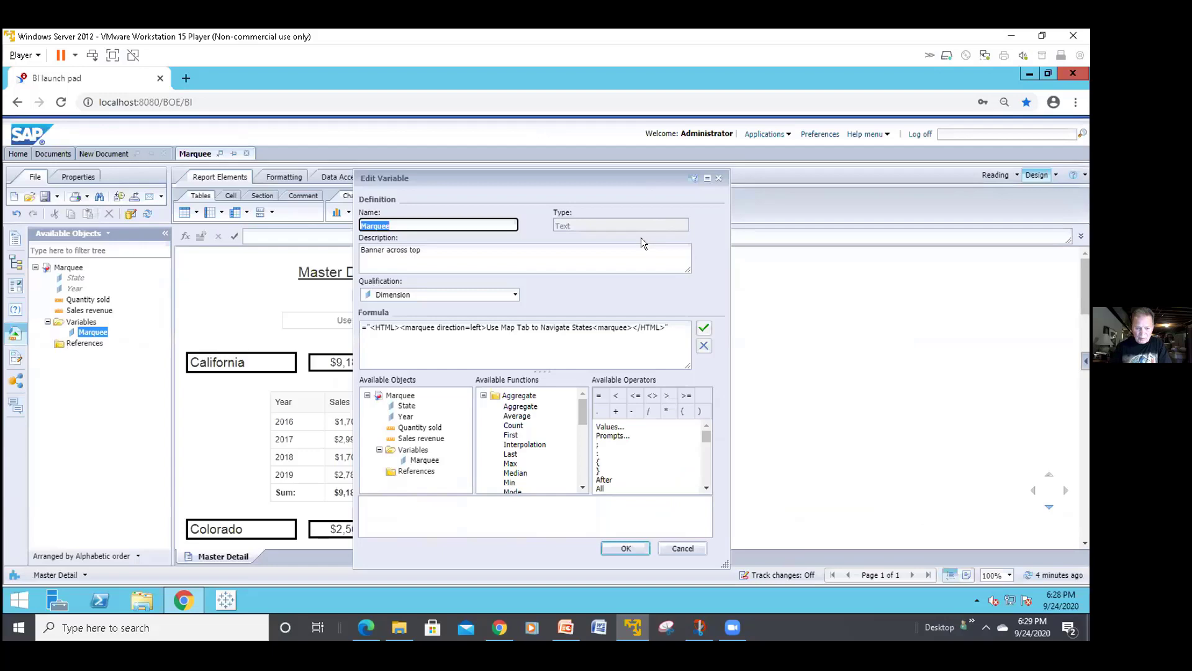
pyautogui.hotkey('ctrl', '-')
pyautogui.hotkey('ctrl', '-')
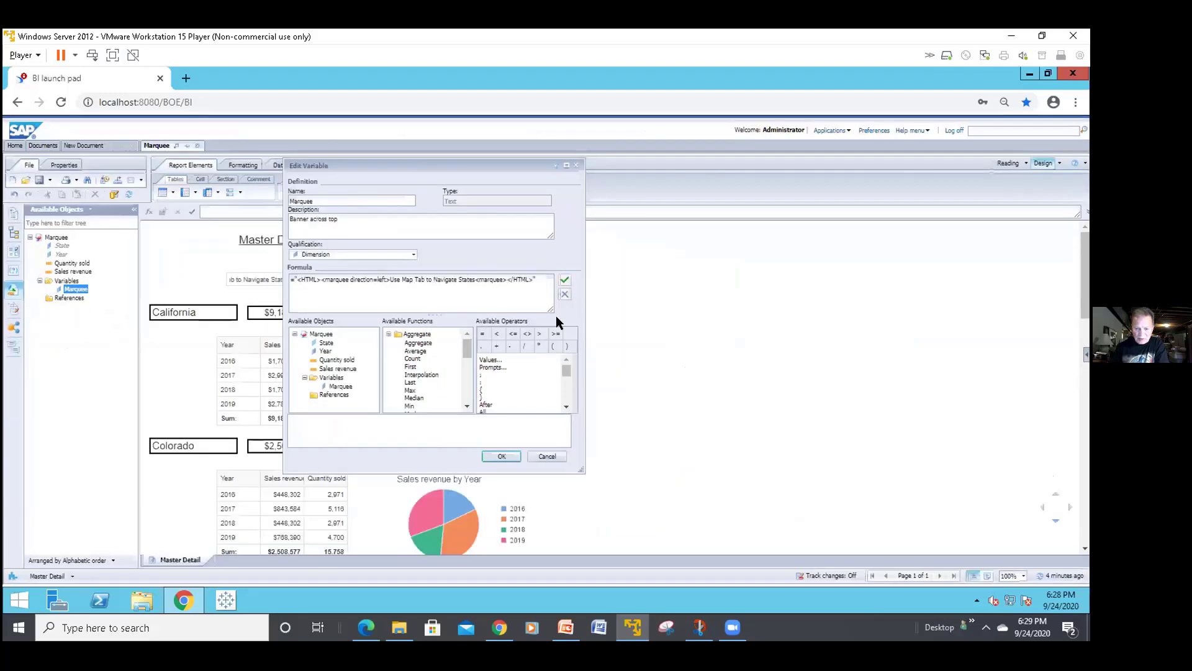
pyautogui.hotkey('ctrl', '-')
pyautogui.hotkey('ctrl', '-')
pyautogui.hotkey('ctrl', '-')
pyautogui.hotkey('ctrl', '-')
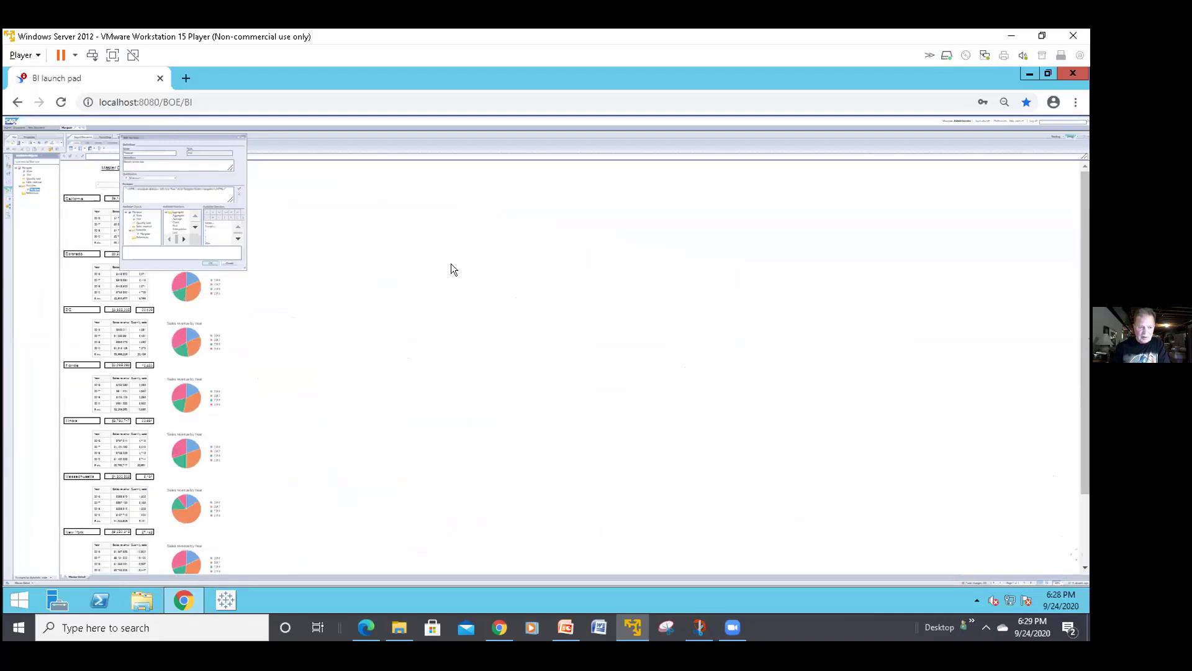
pyautogui.hotkey('ctrl', '-')
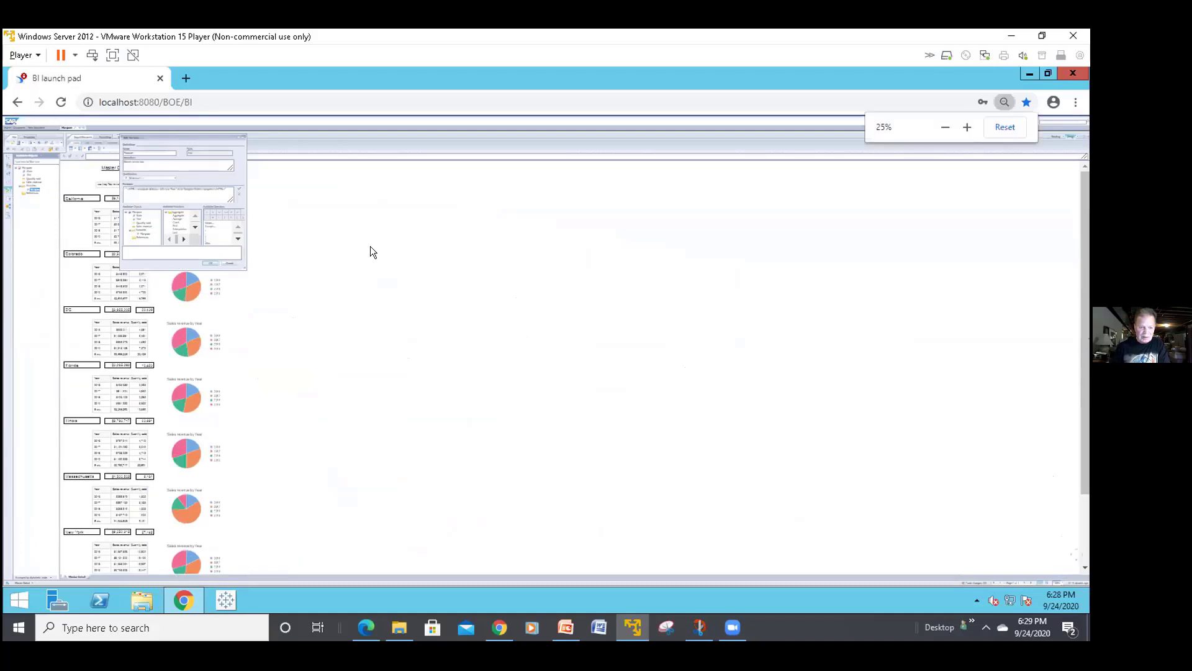
pyautogui.hotkey('ctrl', '+')
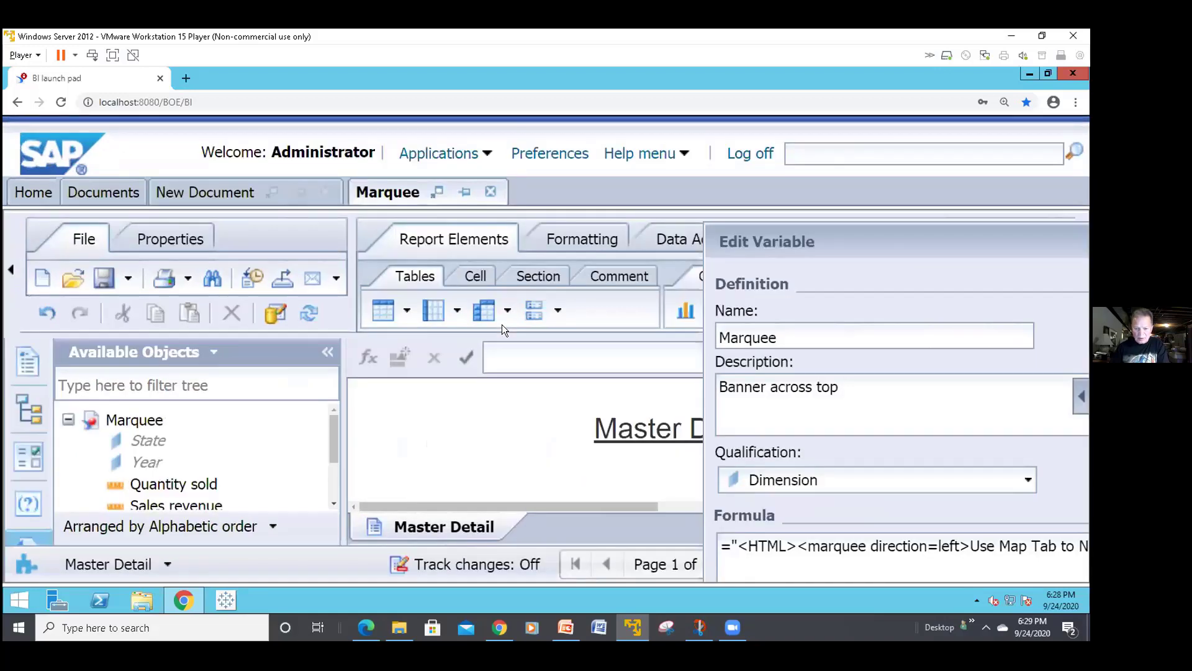
pyautogui.scroll(-1, 502, 324)
pyautogui.scroll(2, 504, 318)
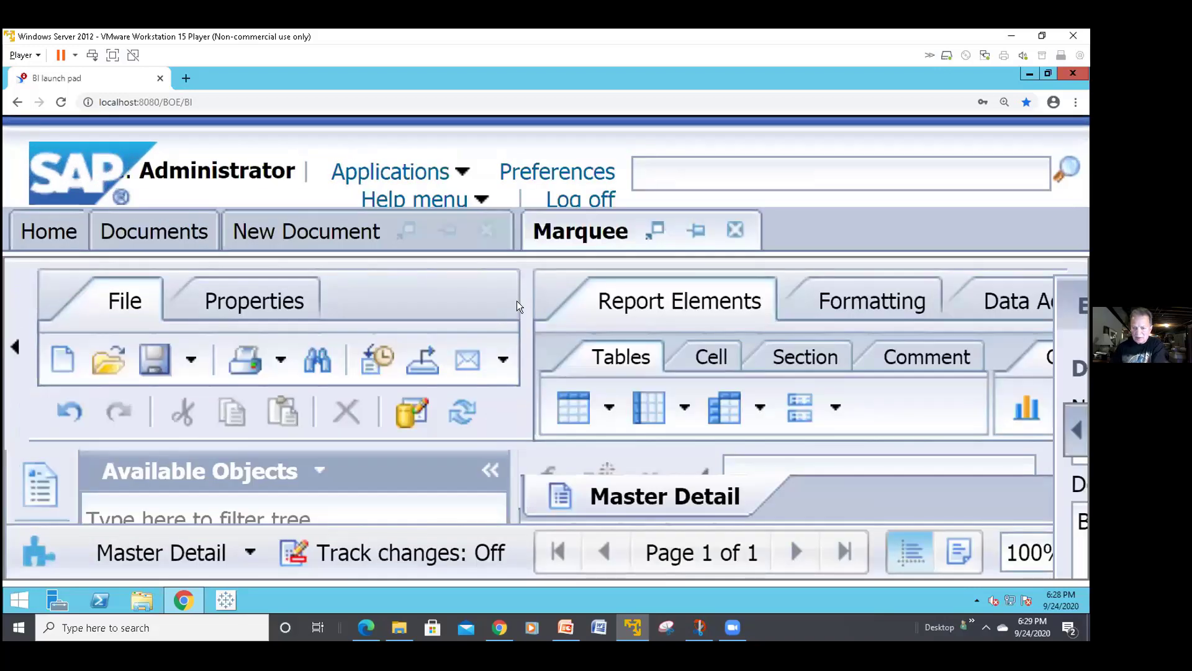
pyautogui.scroll(-1, 527, 302)
pyautogui.scroll(2, 528, 298)
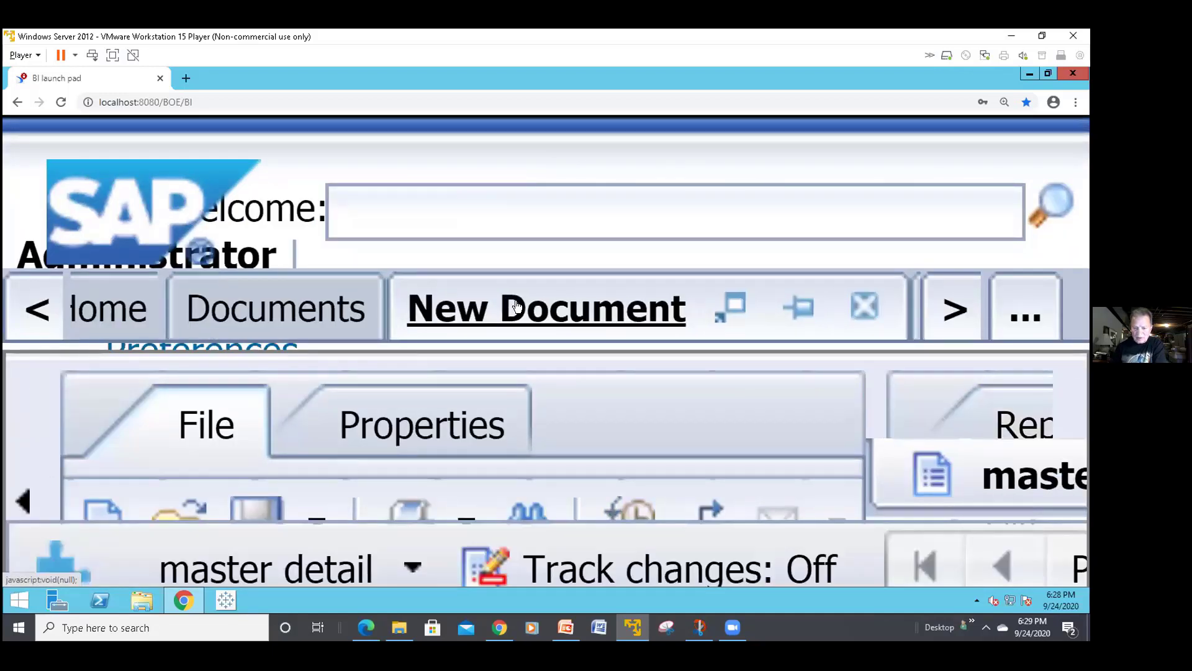
pyautogui.scroll(1, 508, 293)
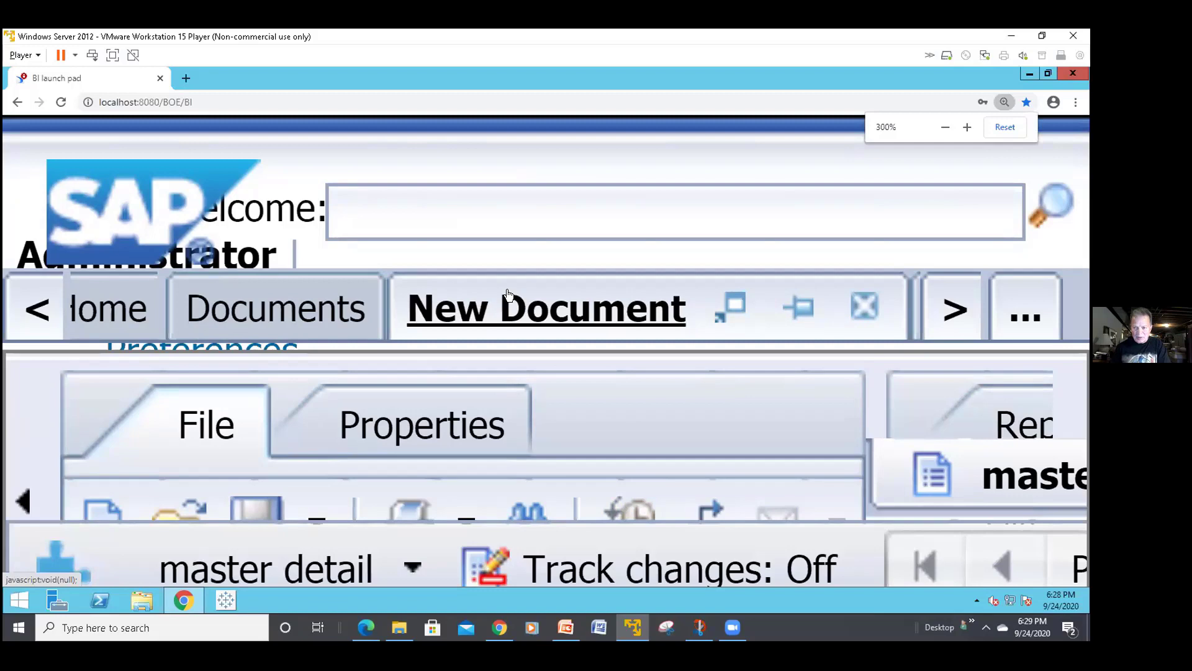
pyautogui.scroll(-3, 508, 293)
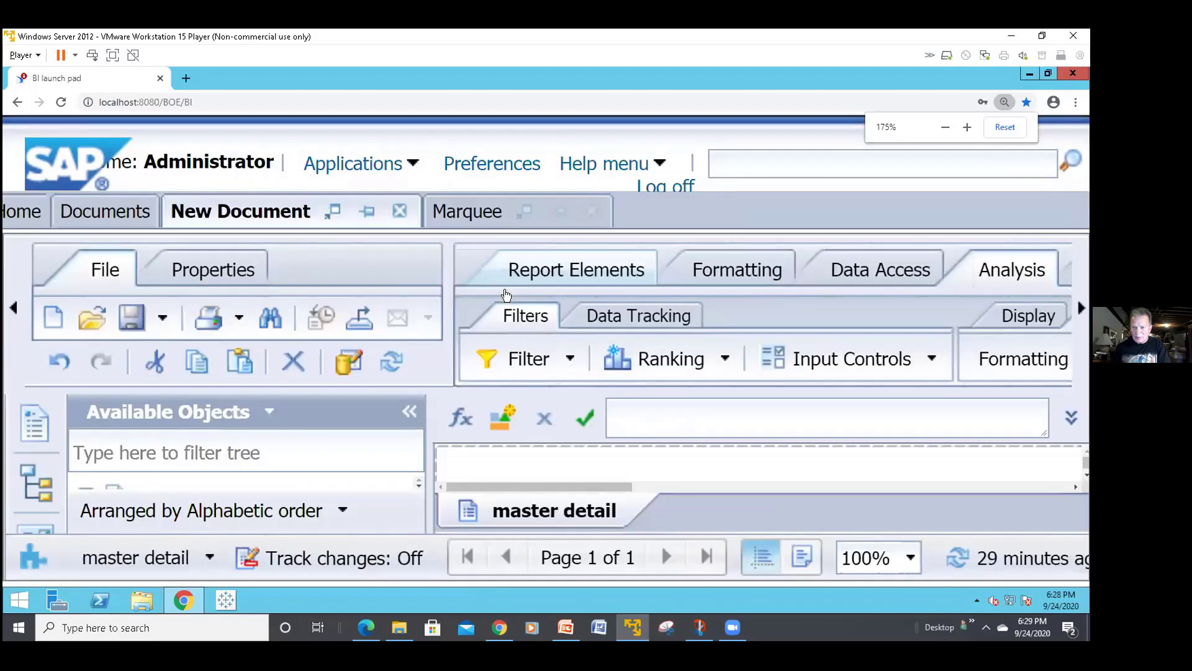
pyautogui.scroll(-4, 507, 293)
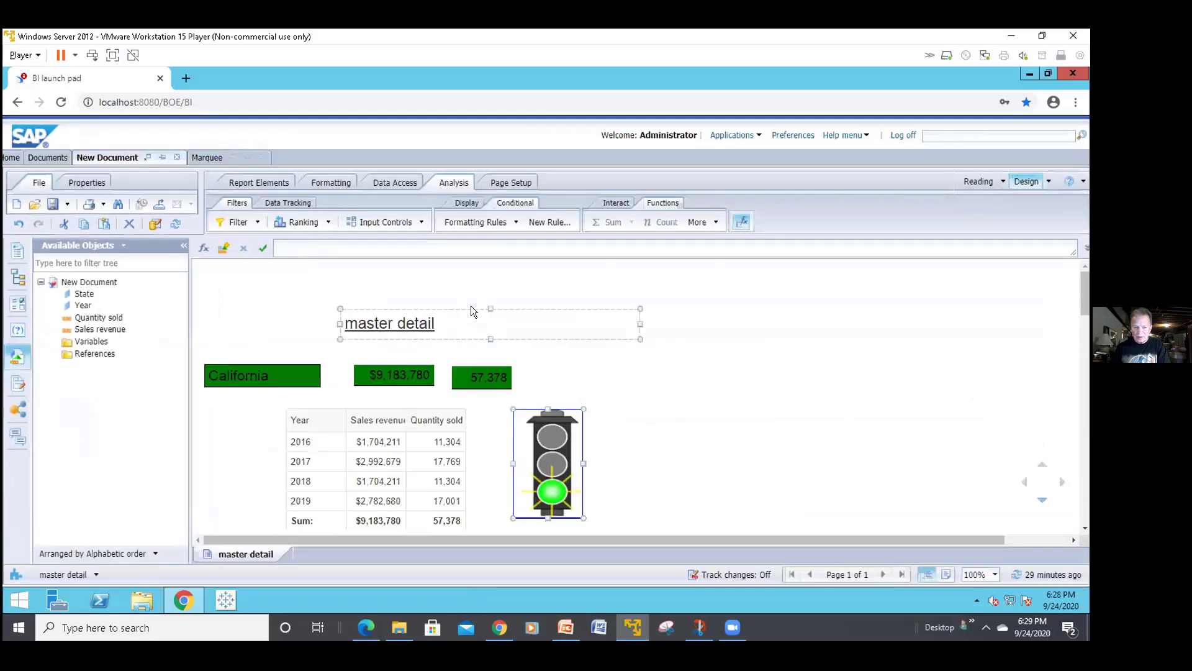
pyautogui.scroll(-3, 471, 306)
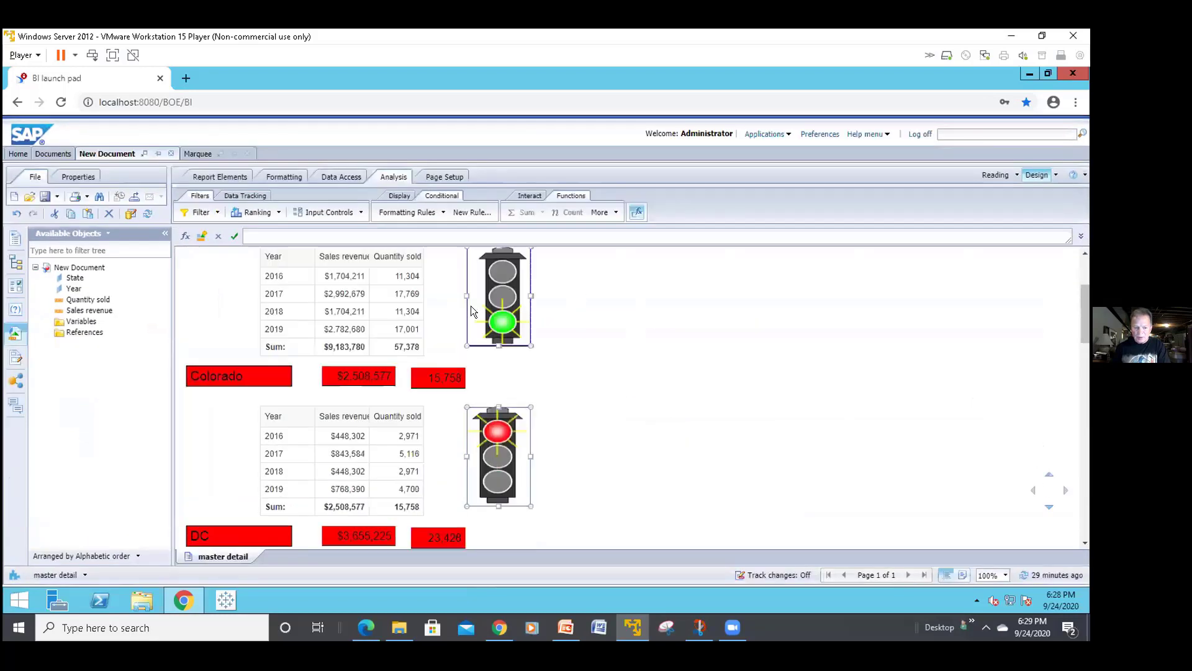
pyautogui.scroll(3, 471, 306)
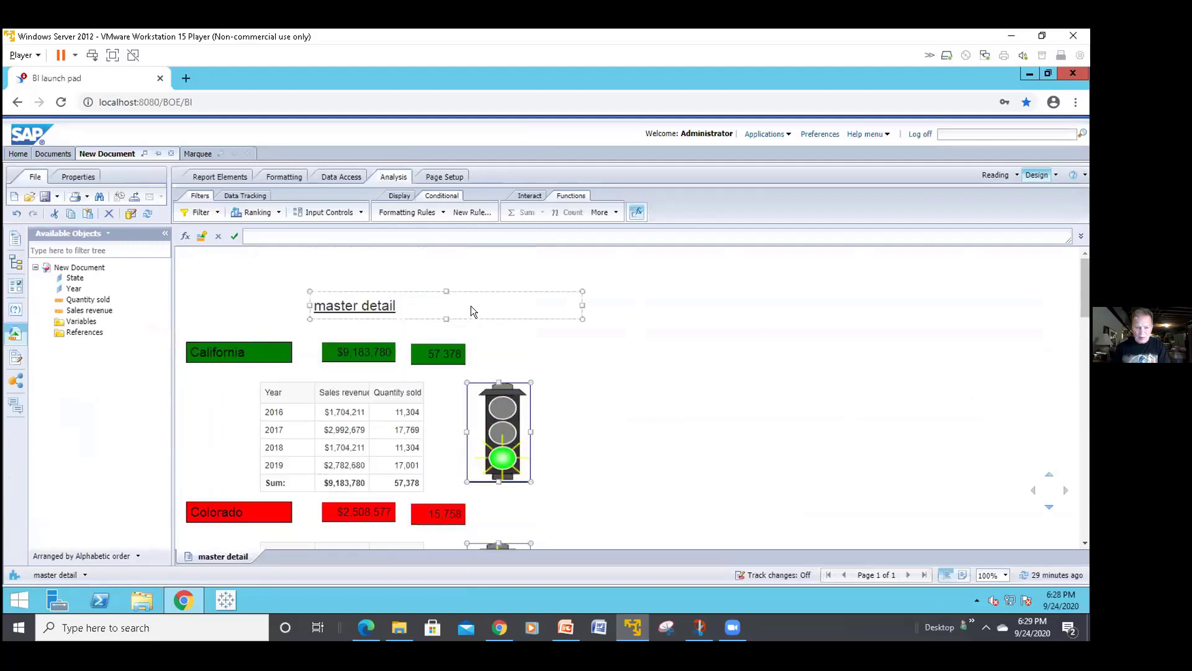
pyautogui.click(326, 276)
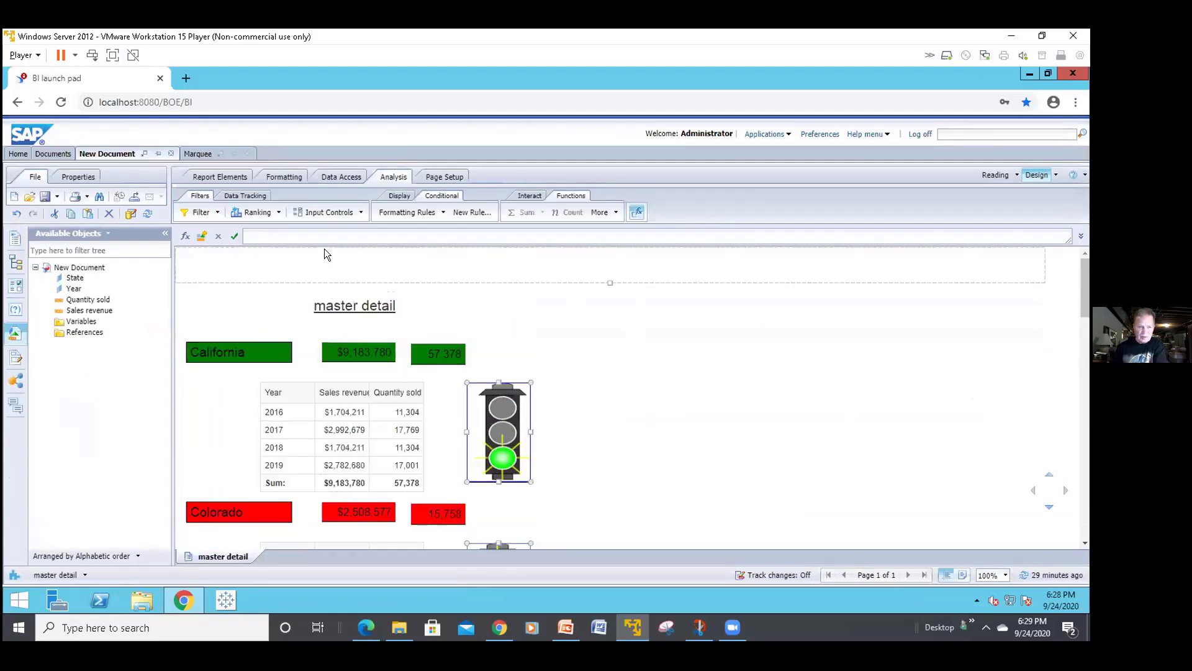
# Step: Validate the Marquee variable's HTML marquee formula and save the variable
pyautogui.click(202, 153)
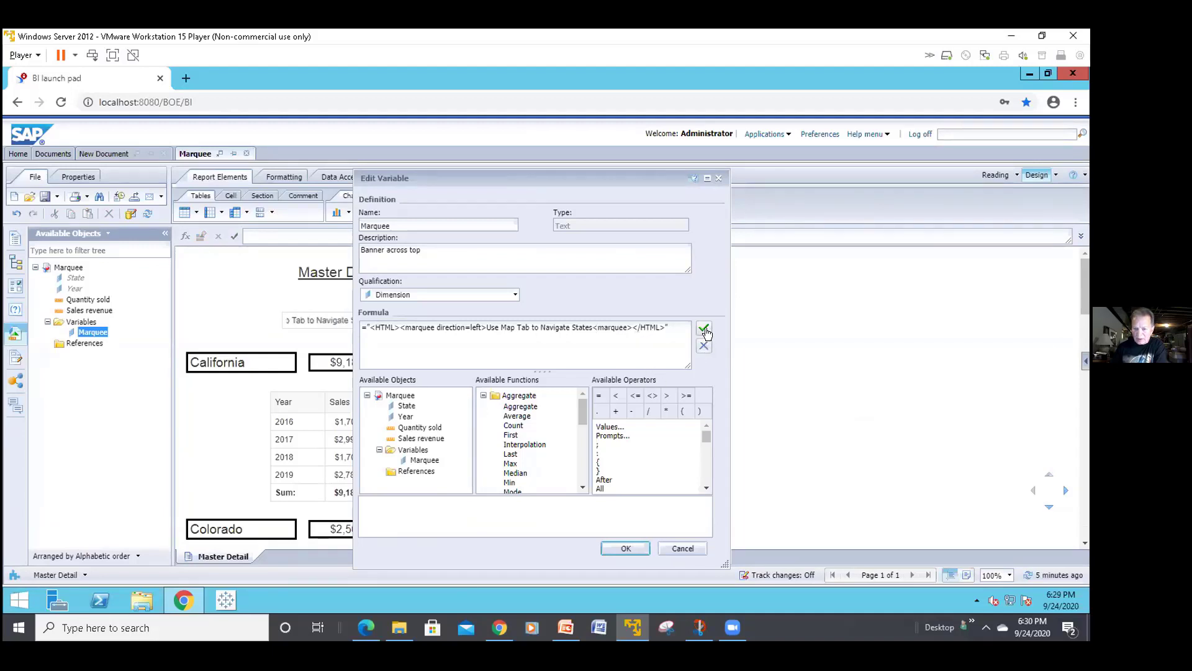
pyautogui.click(706, 330)
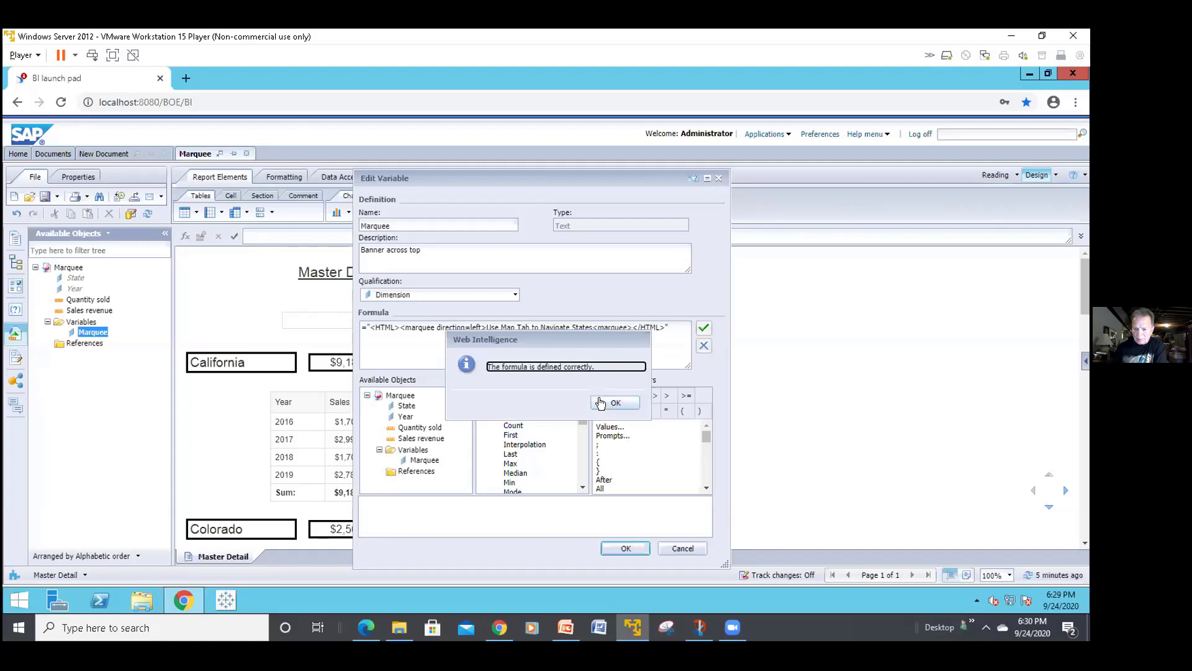
pyautogui.click(599, 404)
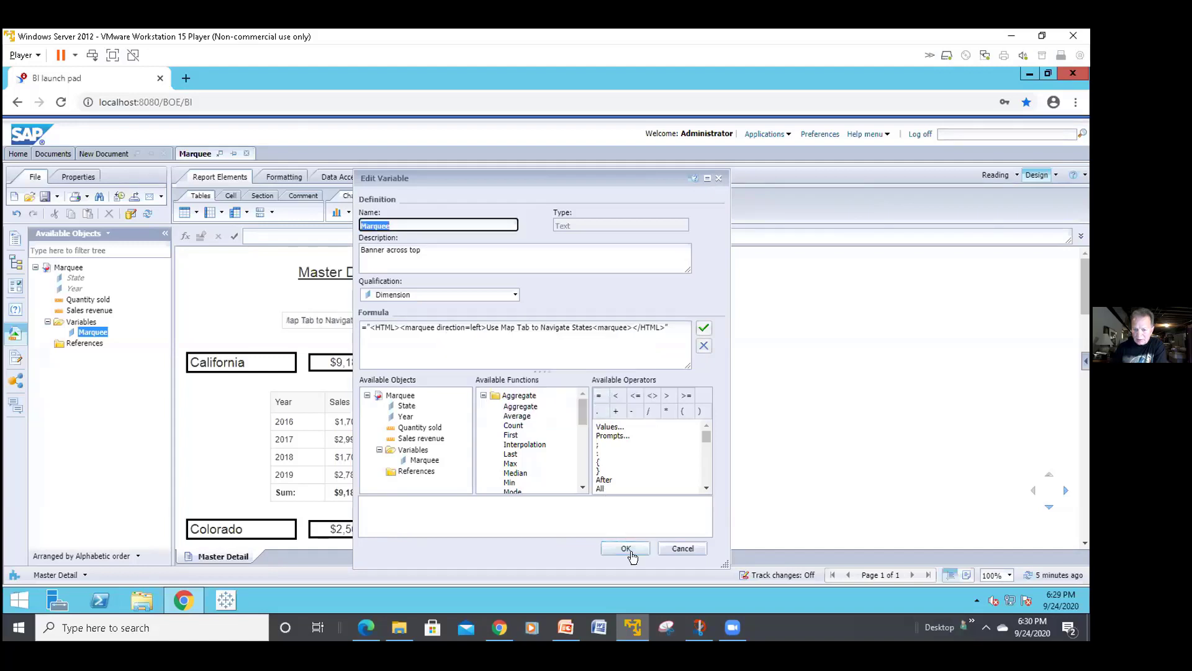
pyautogui.click(631, 550)
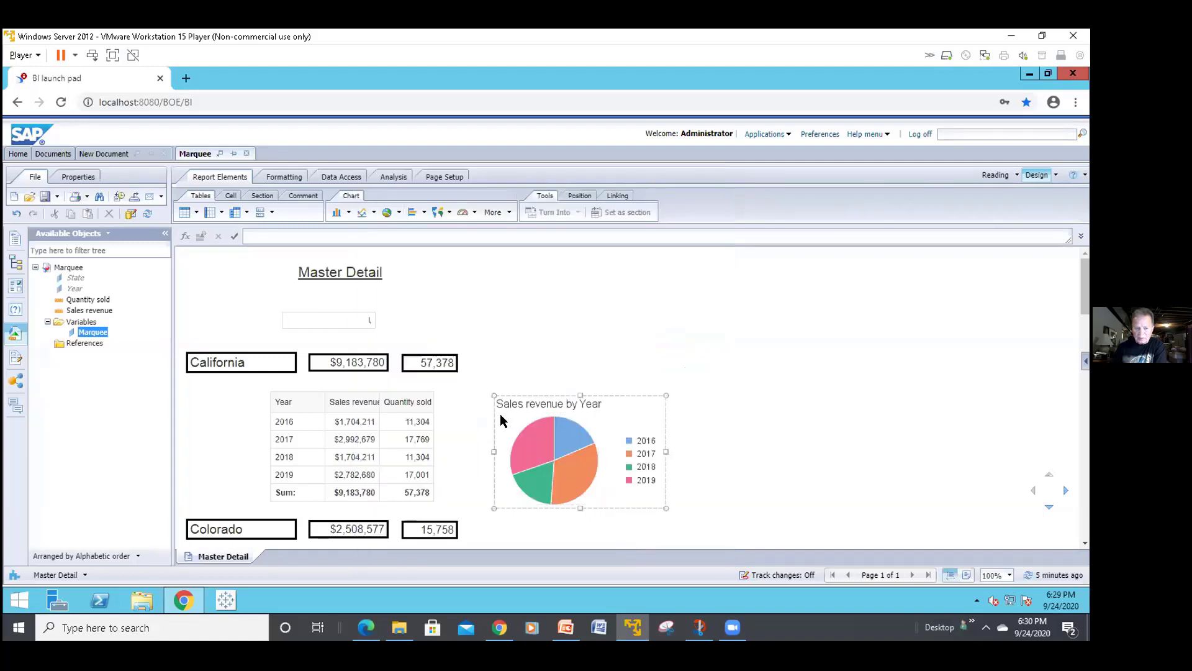
# Step: Set the Marquee cell's 'Read content as' format option to HTML
pyautogui.click(371, 332)
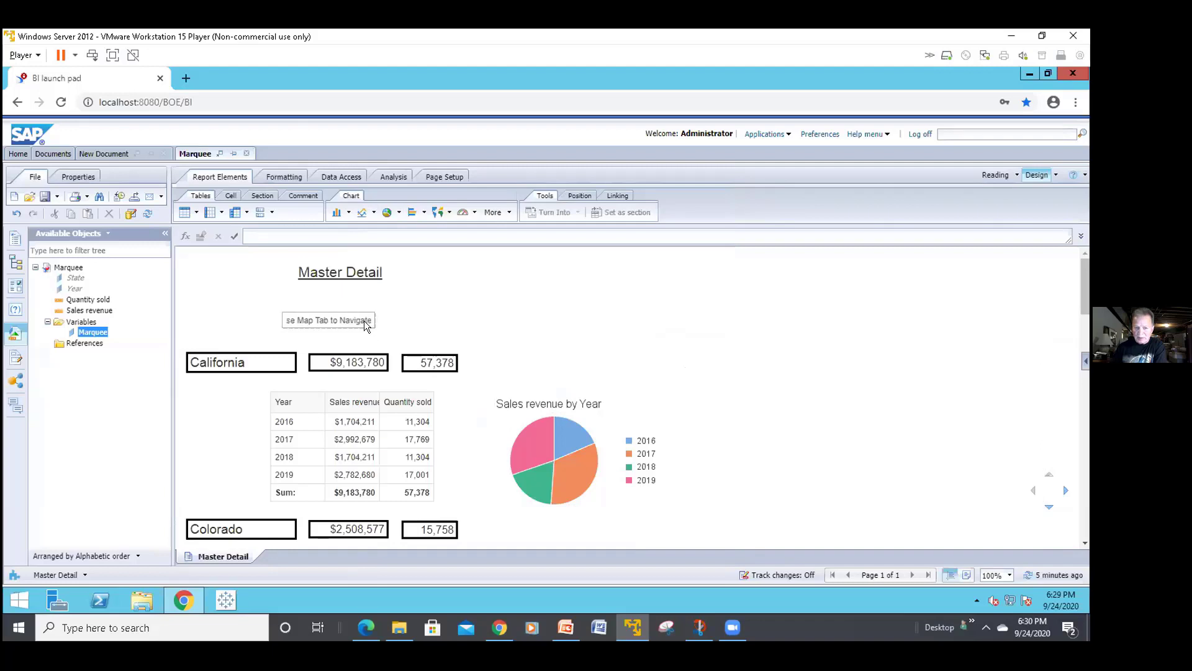
pyautogui.click(365, 326)
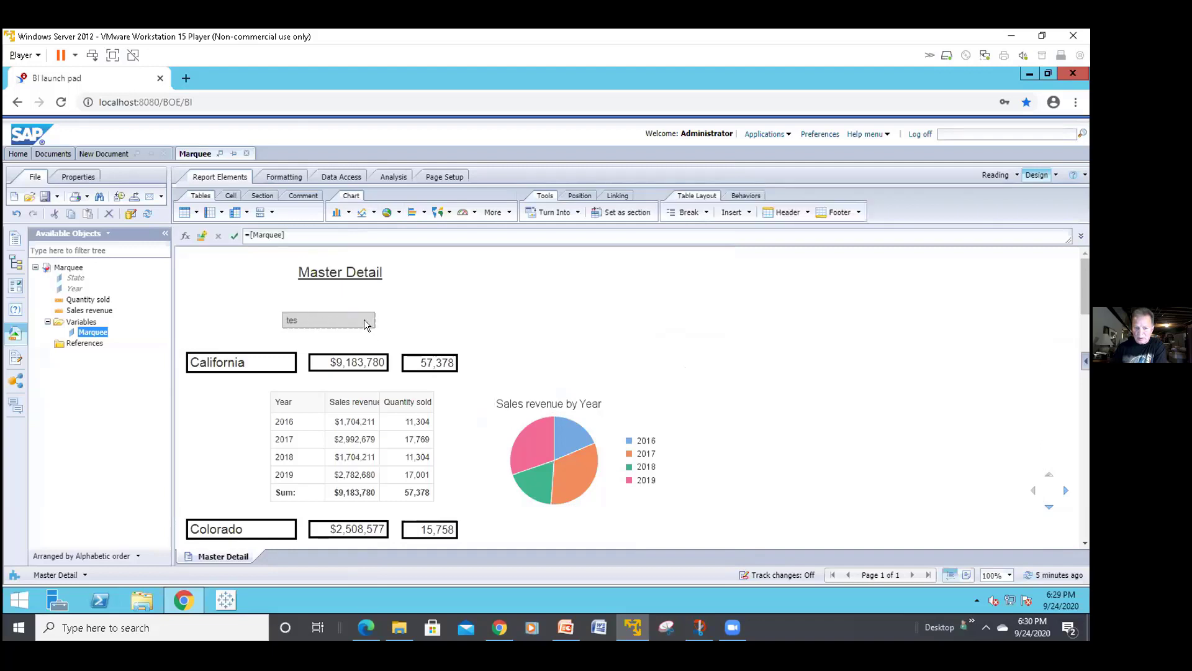
pyautogui.rightClick(365, 324)
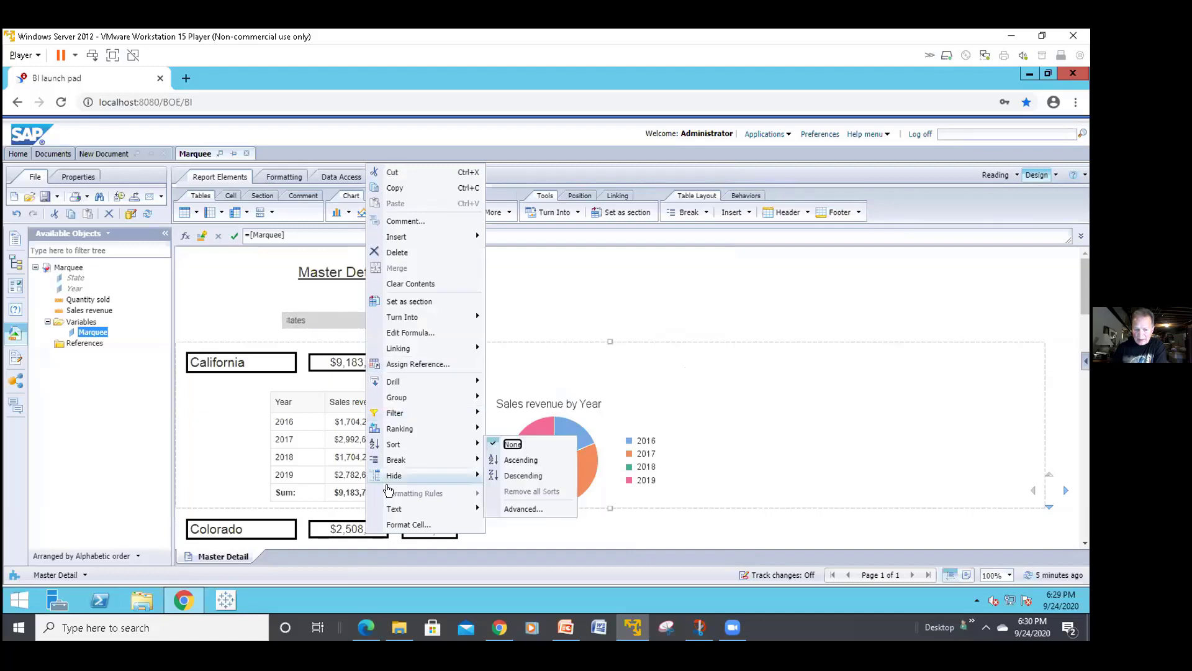
pyautogui.click(409, 526)
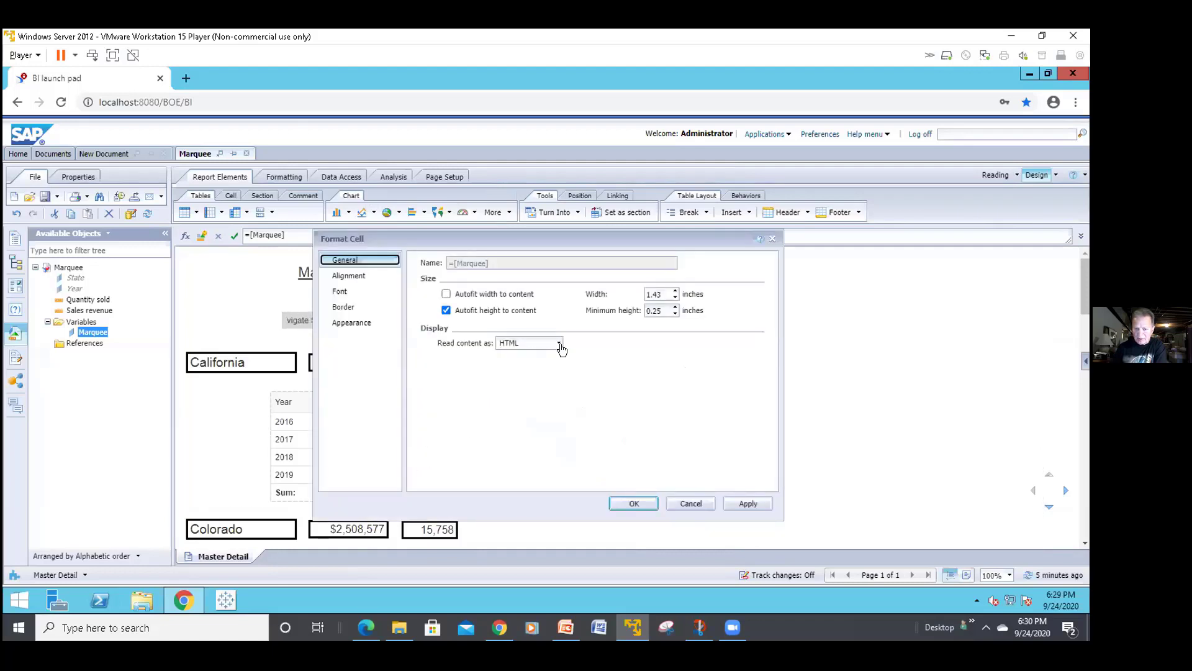
pyautogui.click(559, 345)
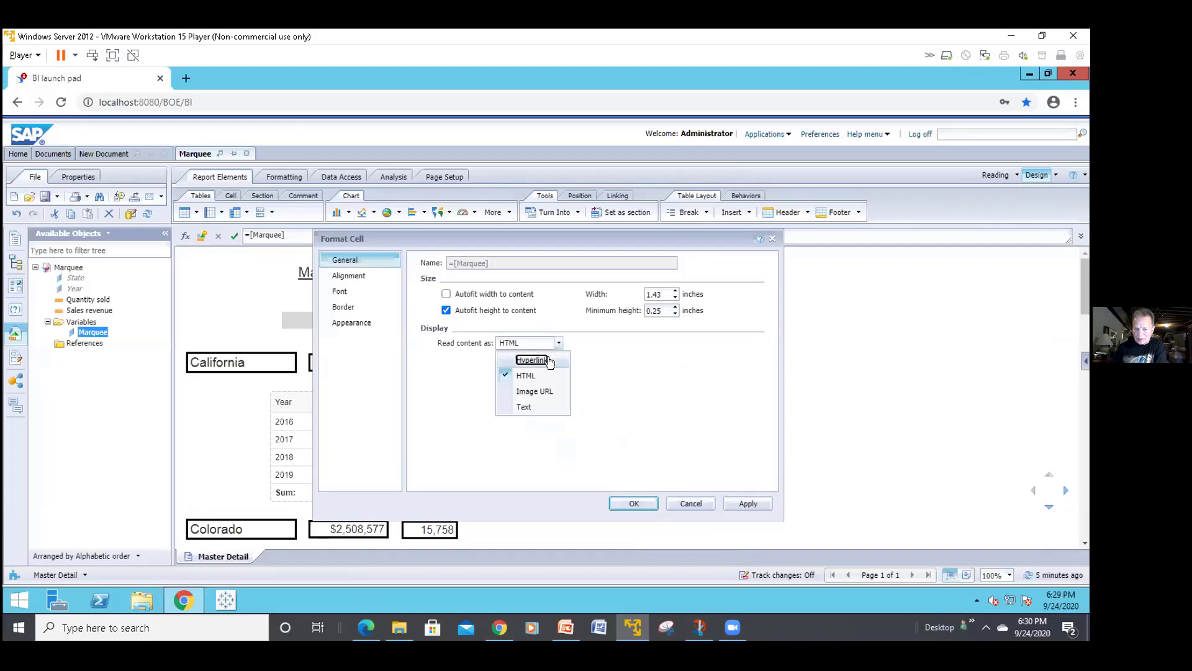
pyautogui.click(529, 375)
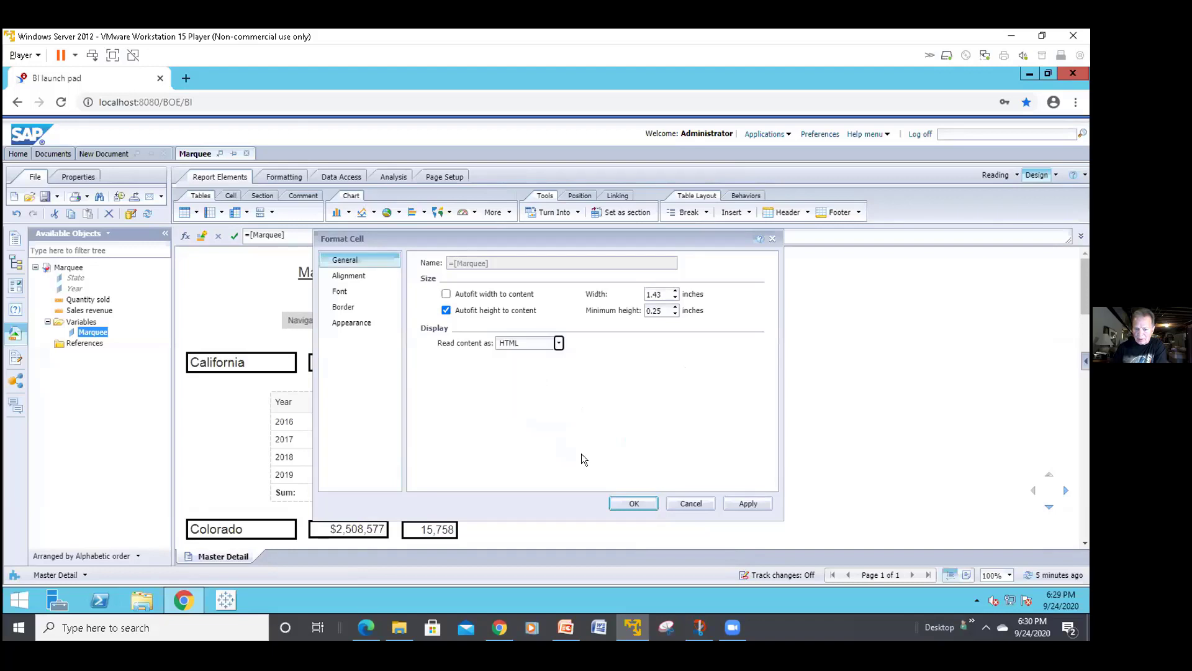
pyautogui.click(624, 504)
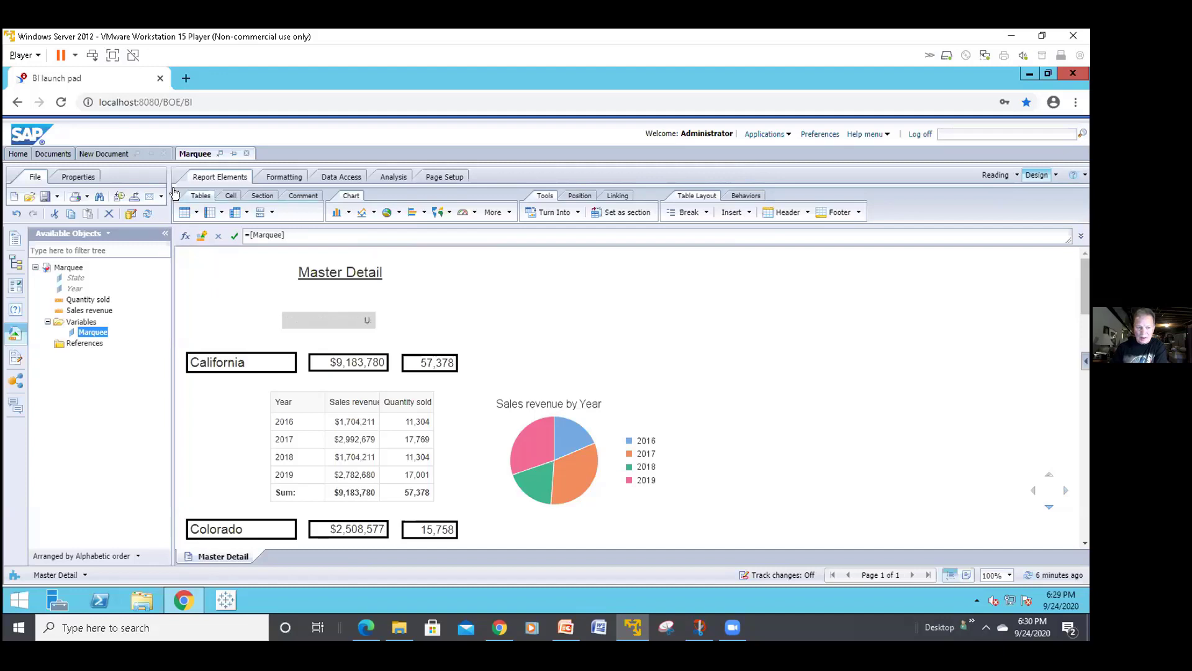
# Step: Open the HidingBLocksIC document from the Documents list
pyautogui.click(54, 154)
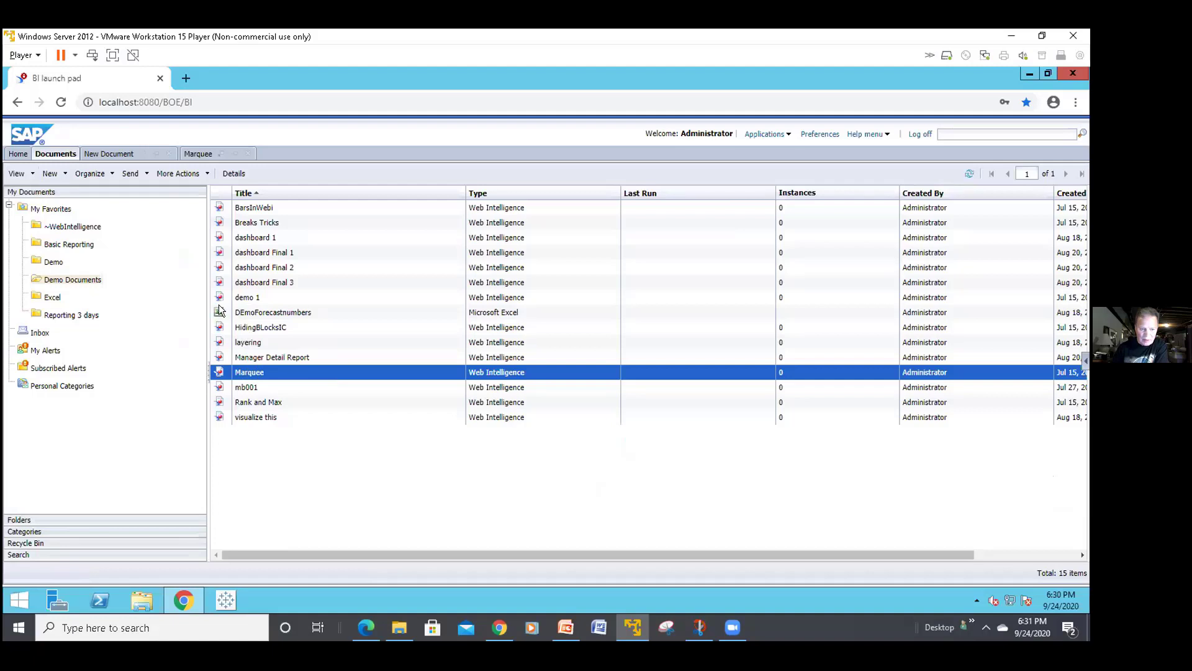
pyautogui.click(242, 328)
pyautogui.doubleClick(242, 327)
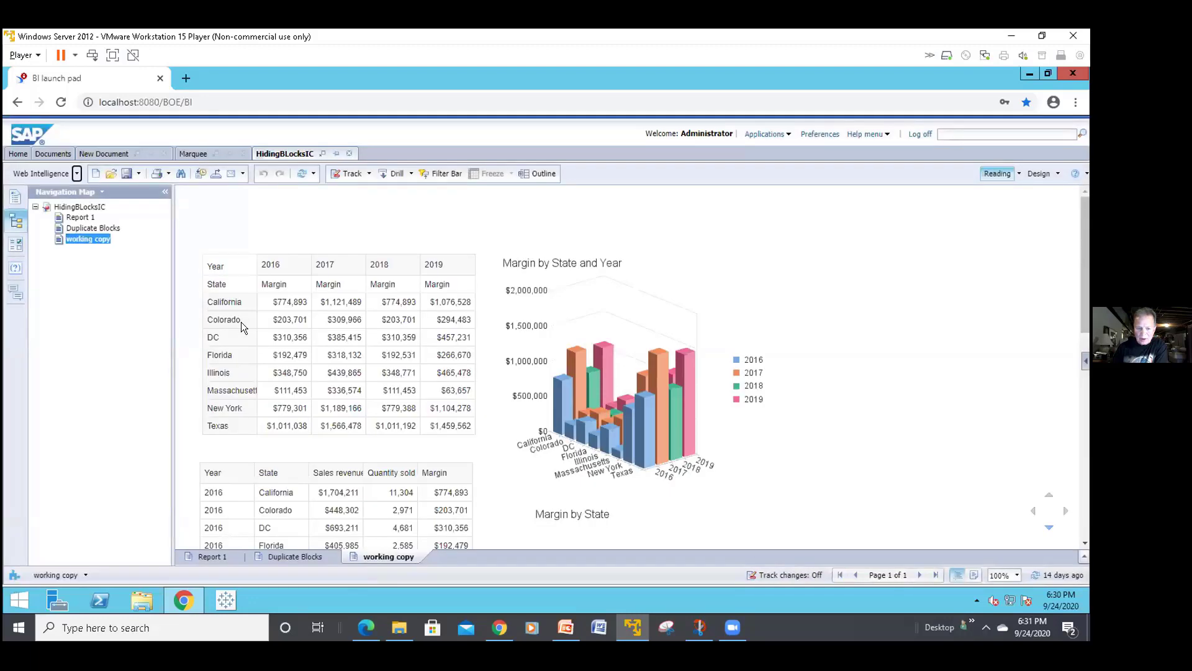
pyautogui.scroll(-2, 241, 322)
pyautogui.scroll(2, 241, 322)
# Step: Show the report's Input Controls panel, which has no controls defined yet
pyautogui.click(22, 243)
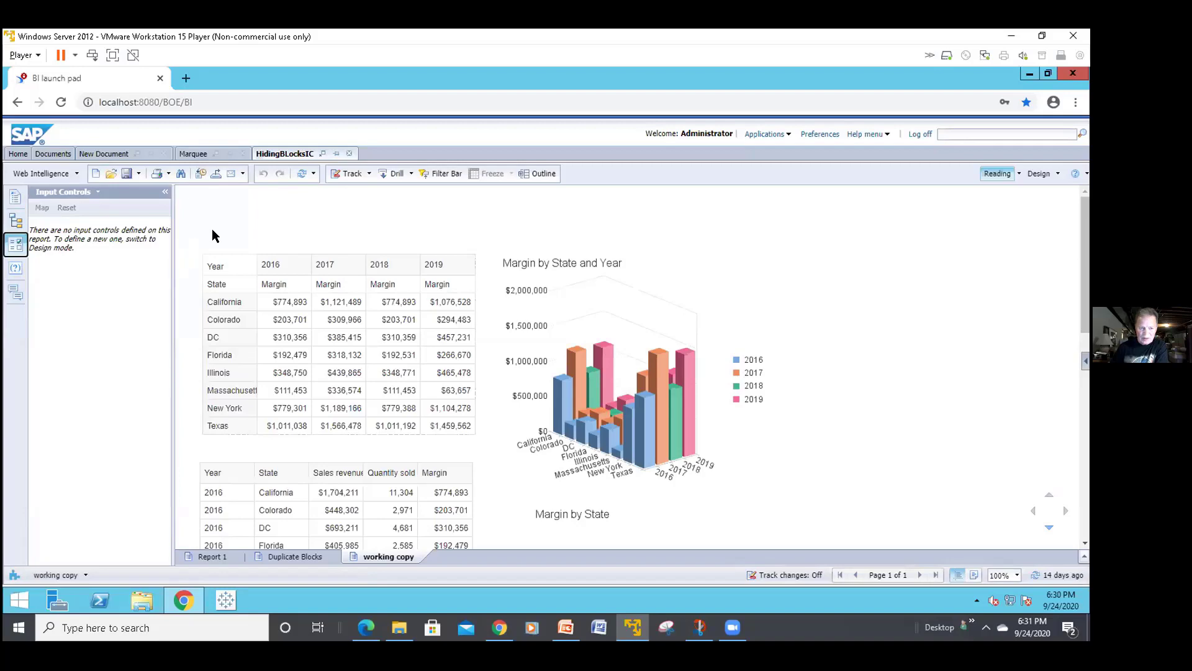
pyautogui.scroll(-3, 298, 248)
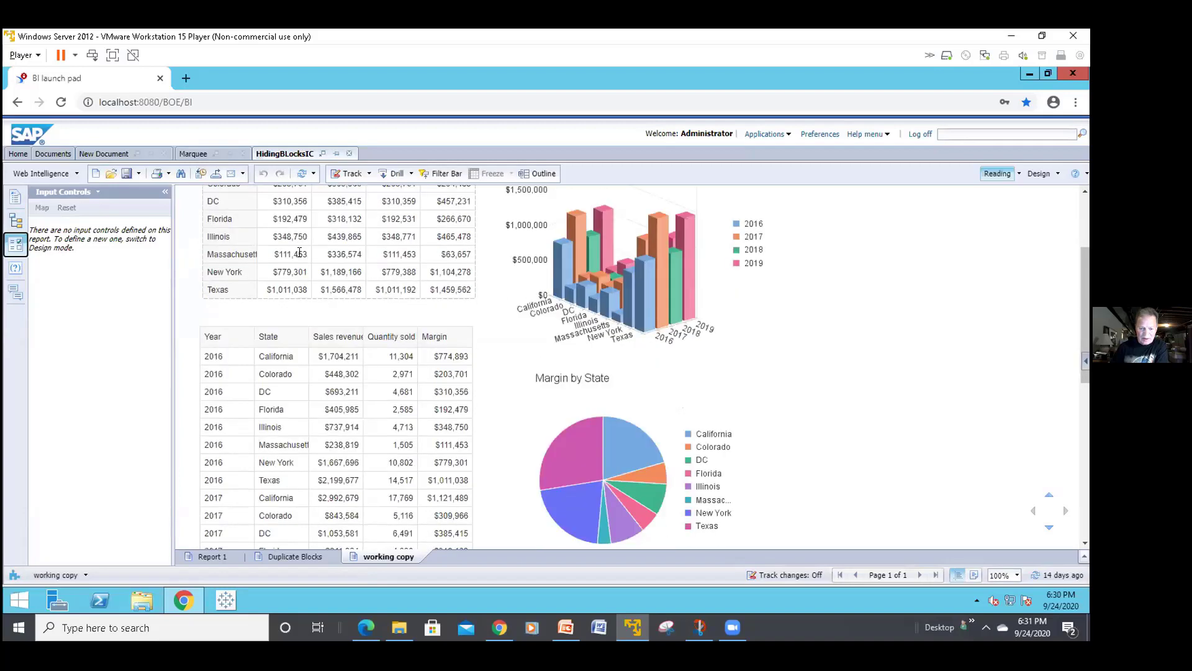
pyautogui.scroll(3, 301, 257)
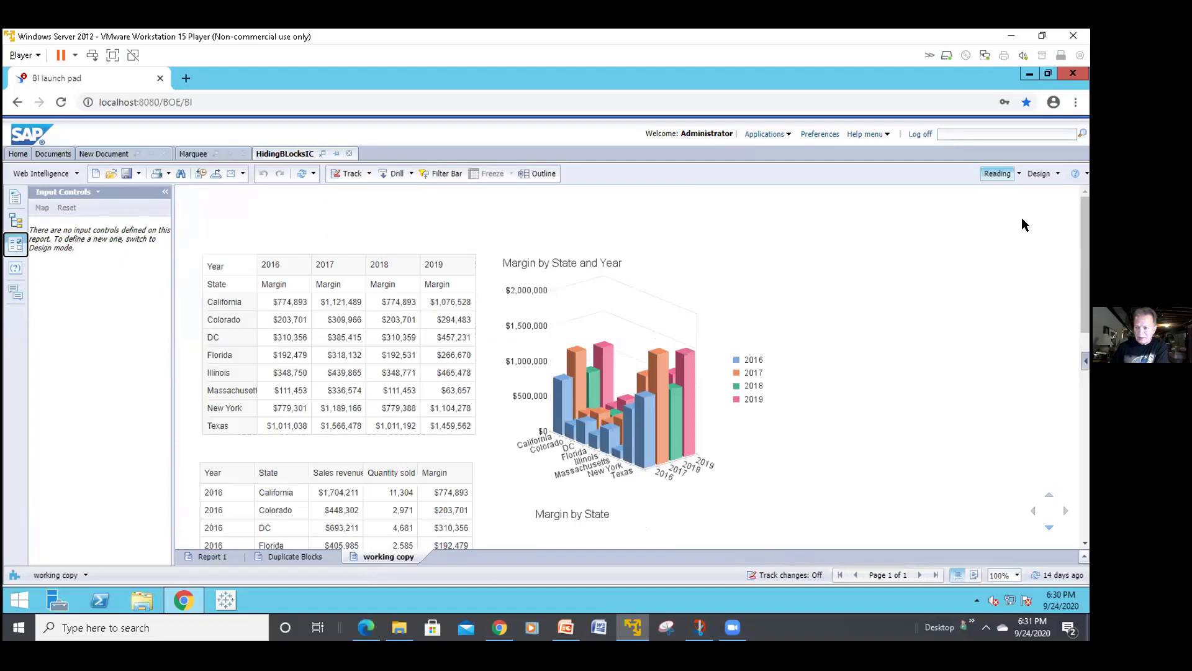
# Step: Switch HidingBLocksIC to Design mode, check its input controls, then close the document
pyautogui.click(1040, 175)
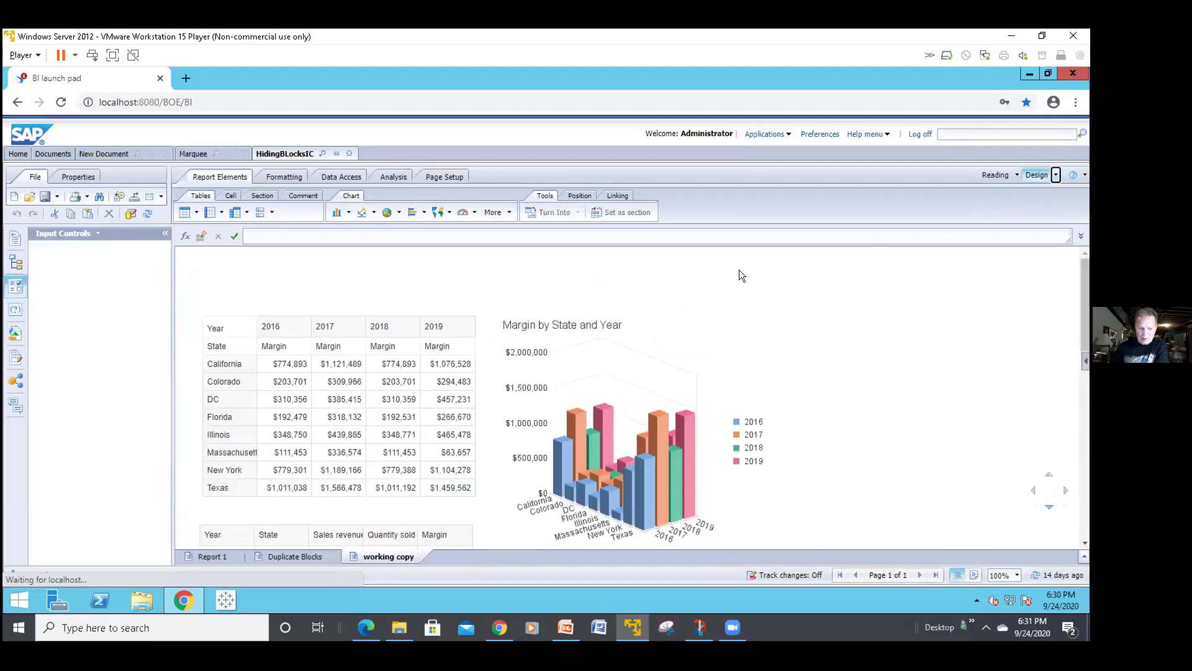
pyautogui.click(16, 286)
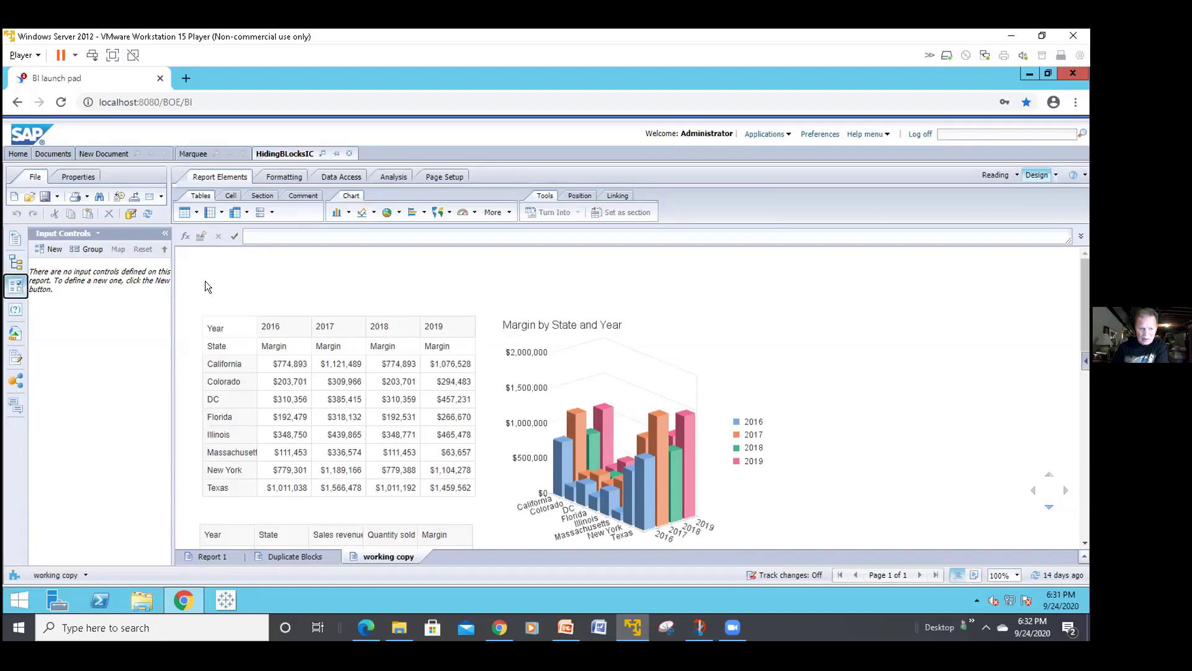
pyautogui.click(349, 154)
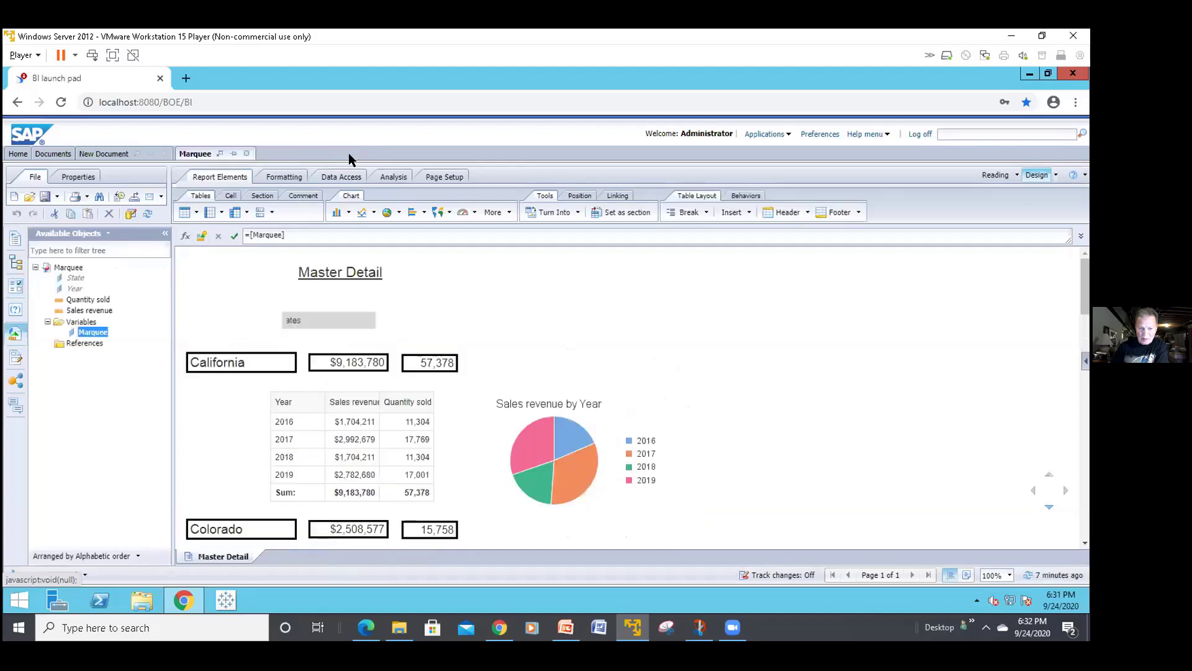
# Step: Review the Marquee cell's Alignment and Font settings without changes, then bring up File Explorer
pyautogui.rightClick(340, 321)
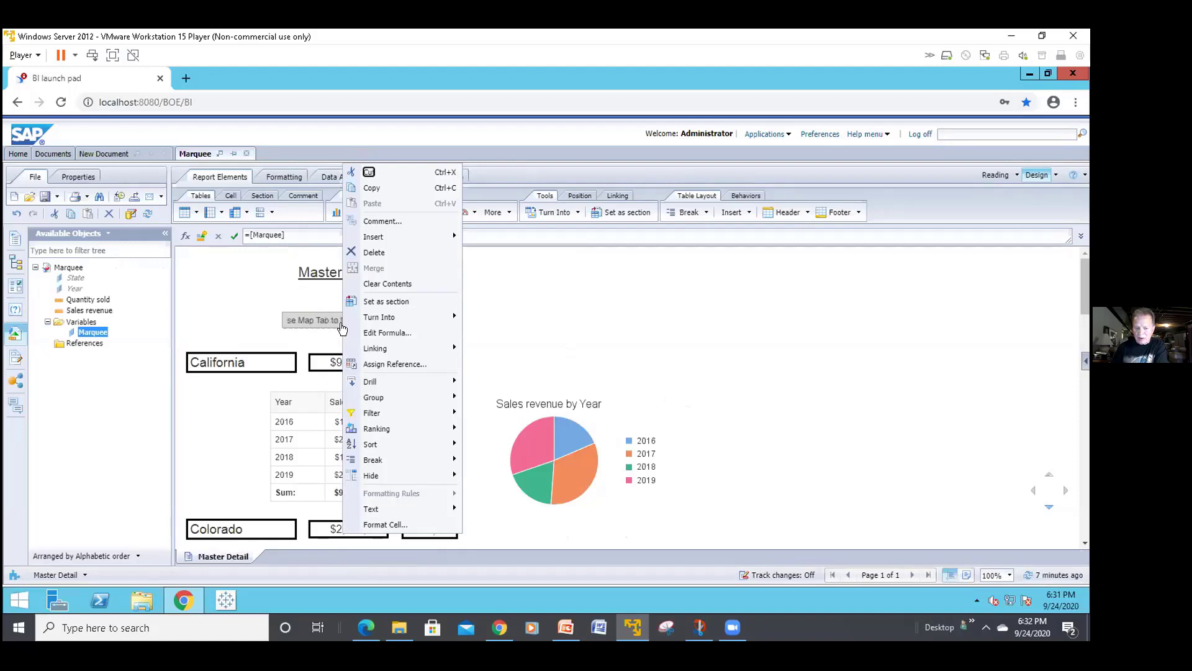
pyautogui.moveTo(374, 387)
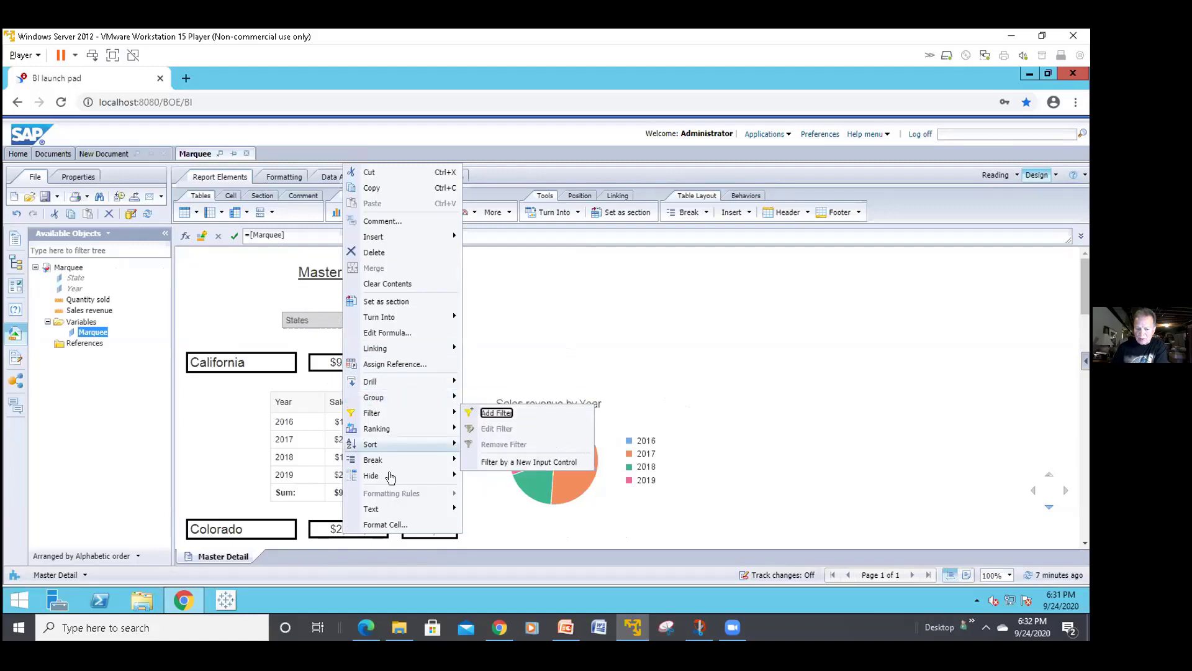
pyautogui.click(386, 525)
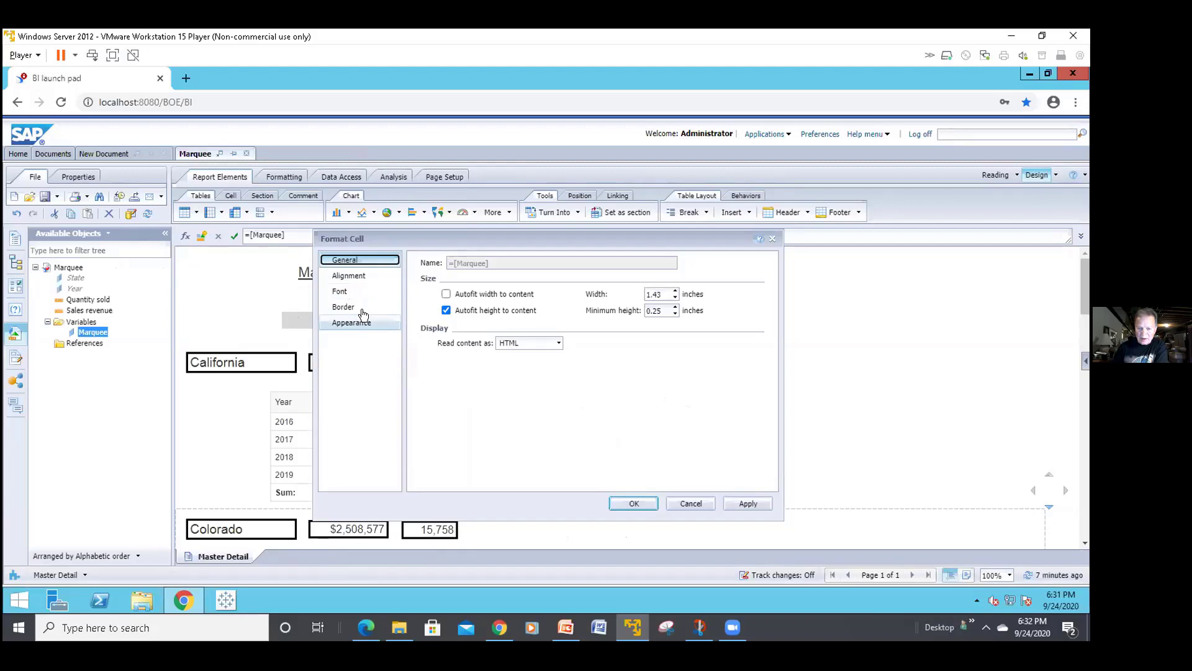
pyautogui.click(371, 280)
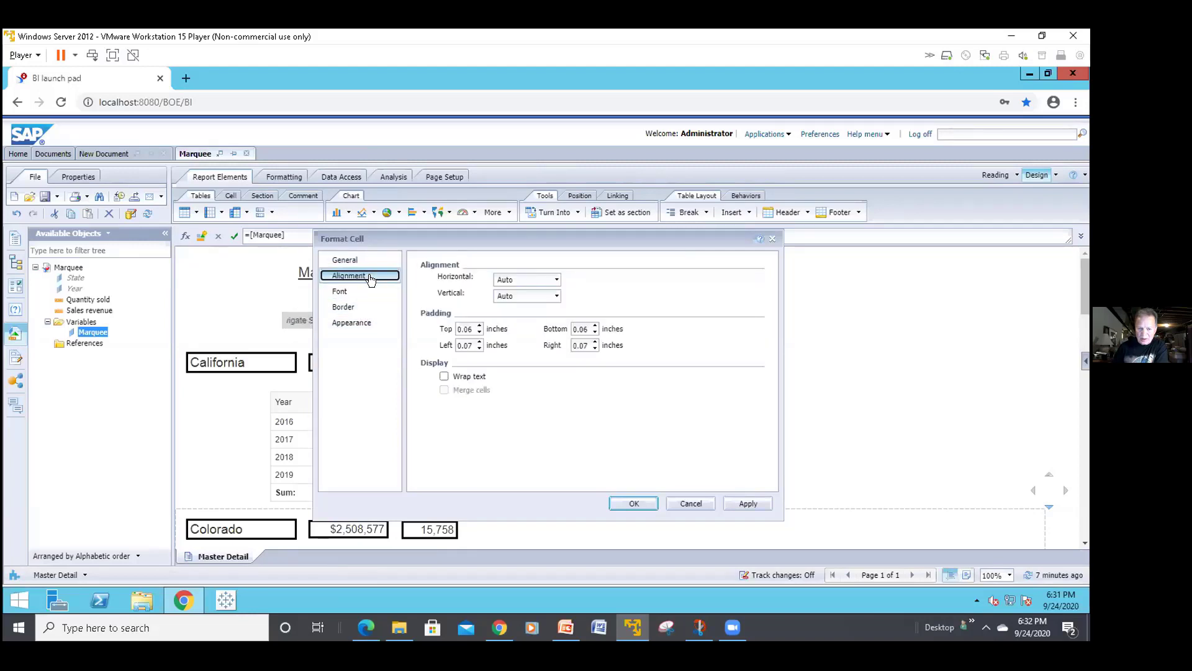
pyautogui.click(350, 292)
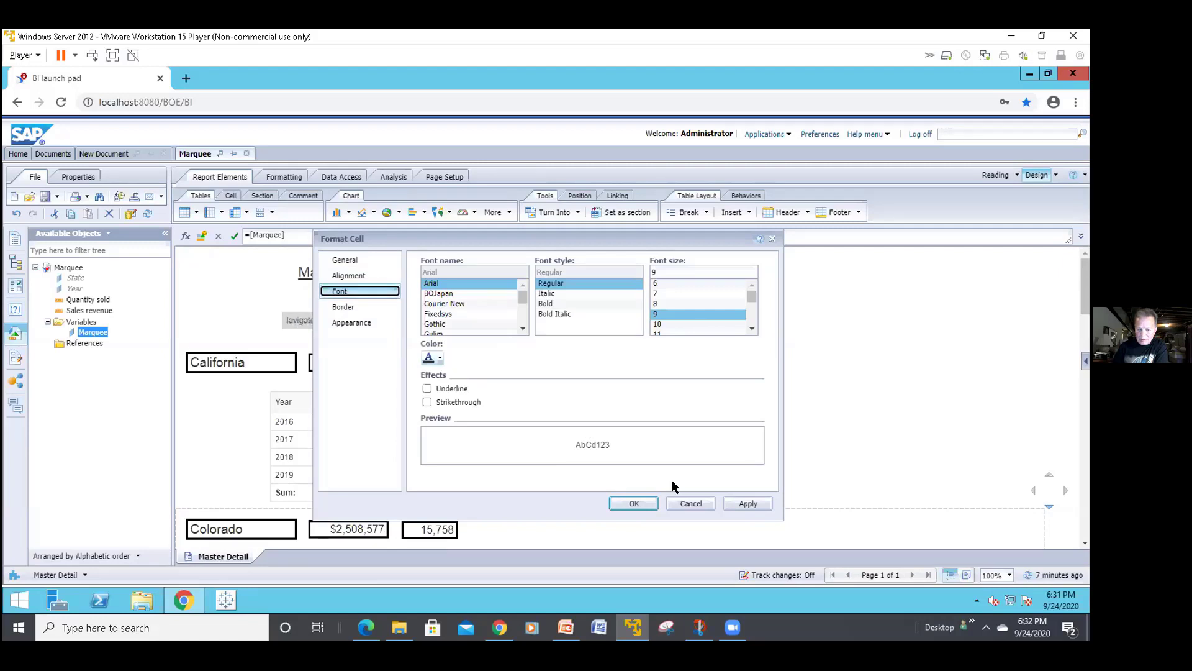
pyautogui.click(687, 501)
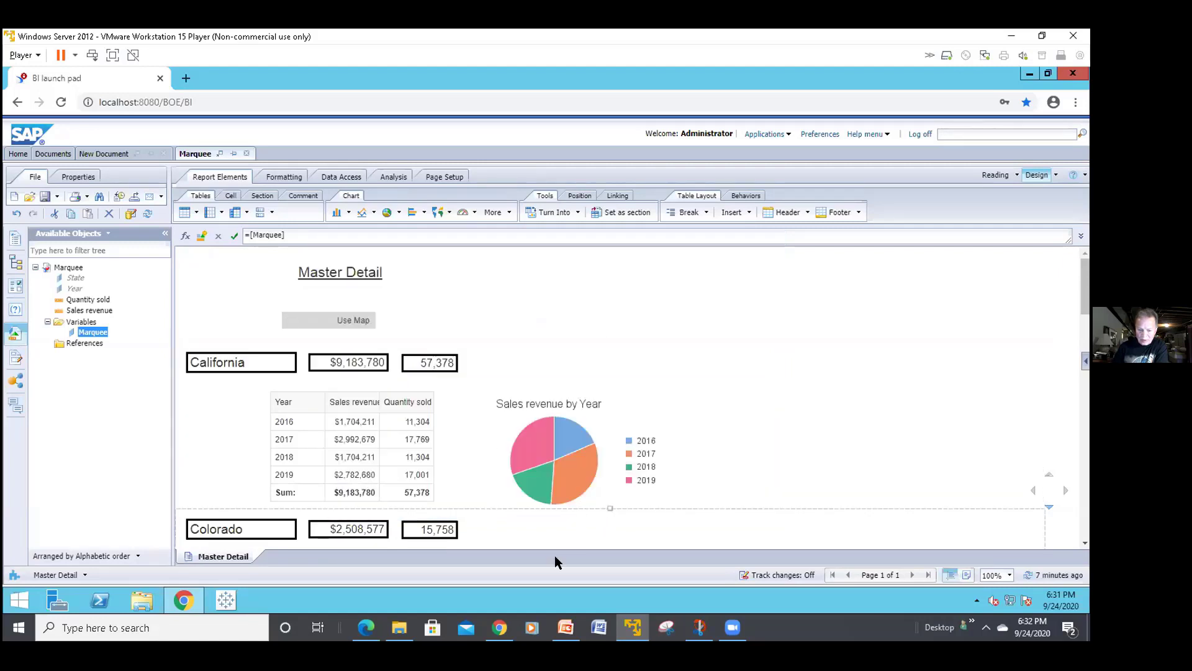
pyautogui.click(400, 628)
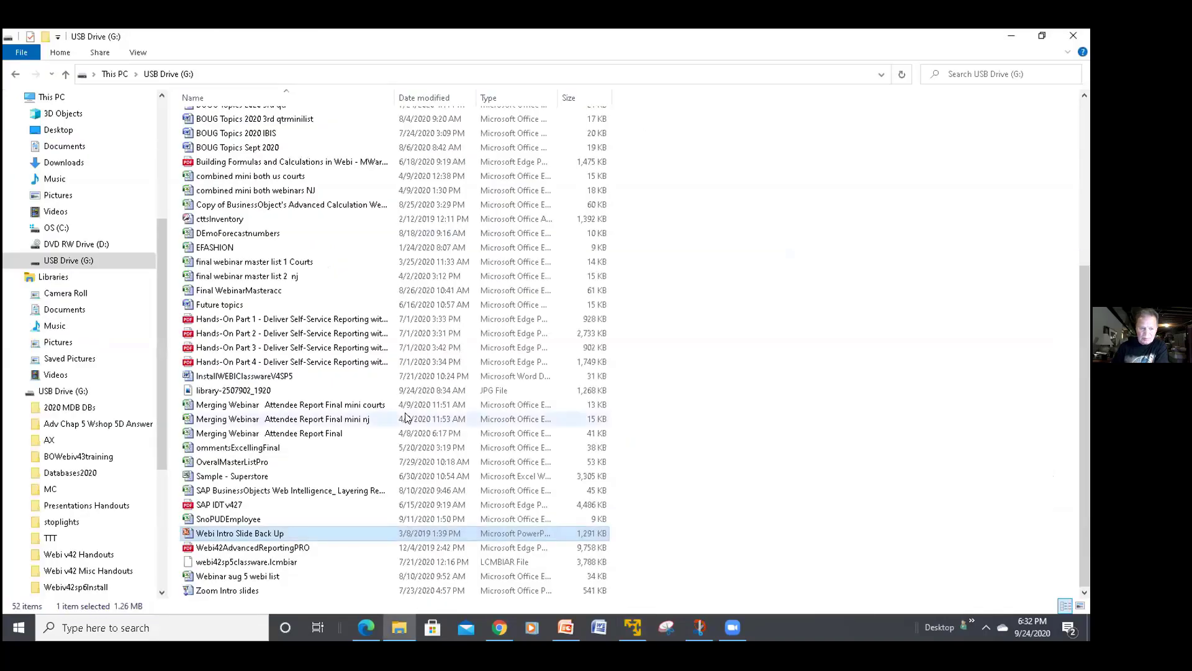
# Step: Open 'Layering BLocks with Input Controls' from the Presentations Handouts folder in PowerPoint
pyautogui.scroll(6, 366, 416)
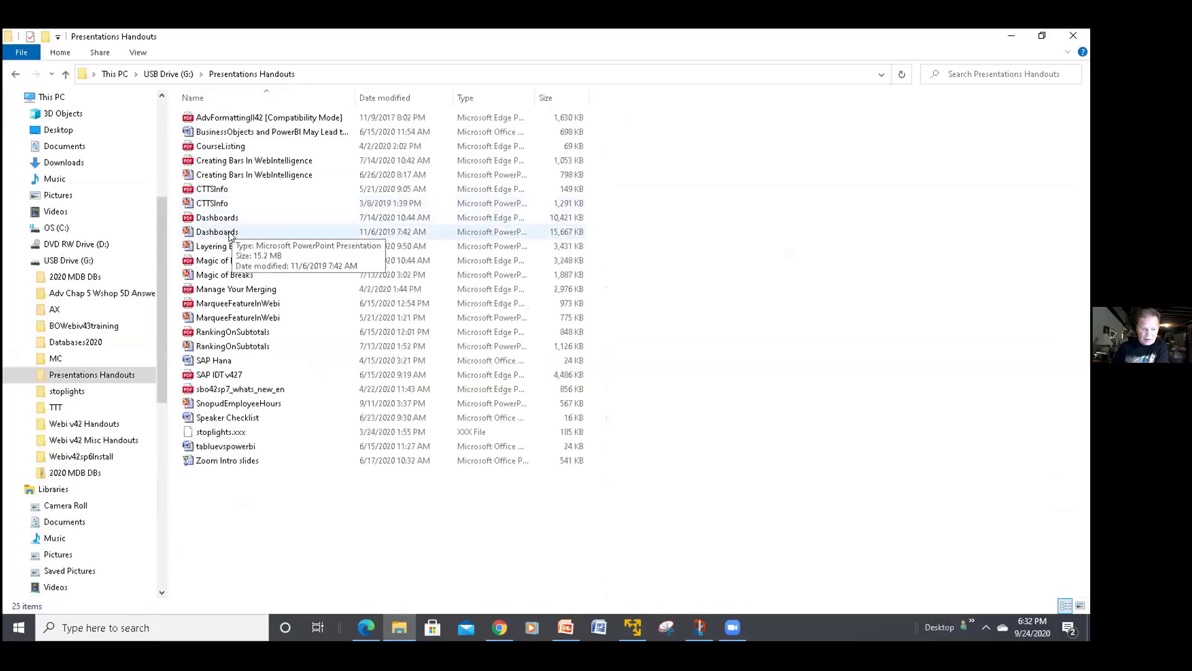
pyautogui.click(217, 320)
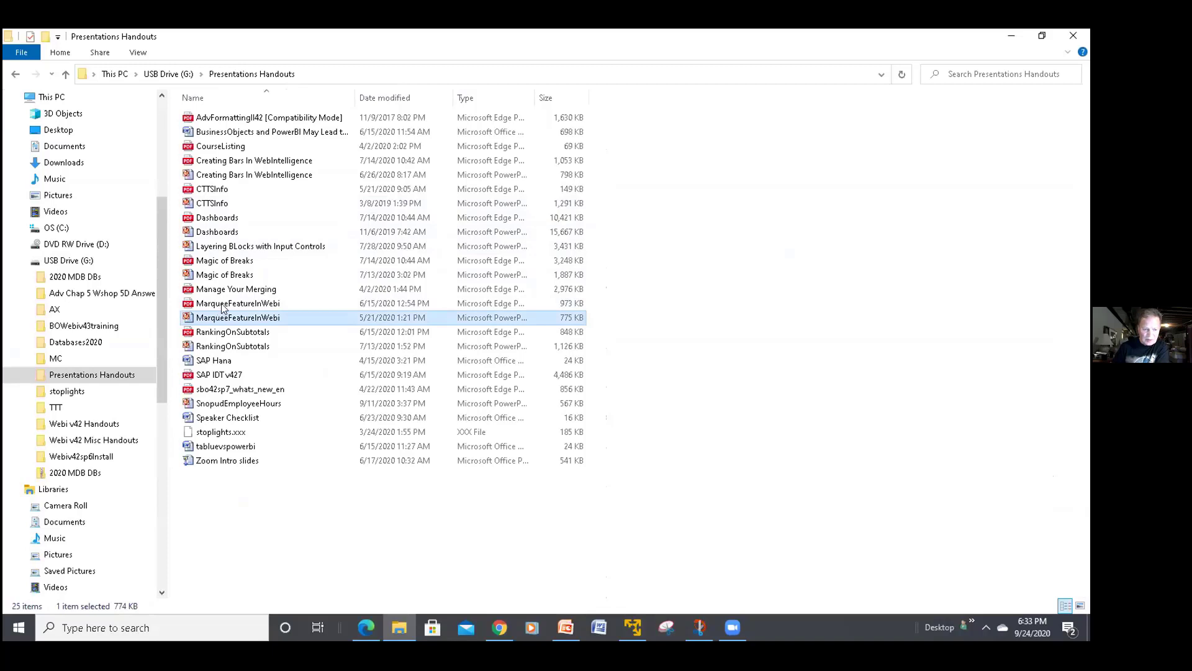
pyautogui.click(242, 249)
pyautogui.doubleClick(242, 249)
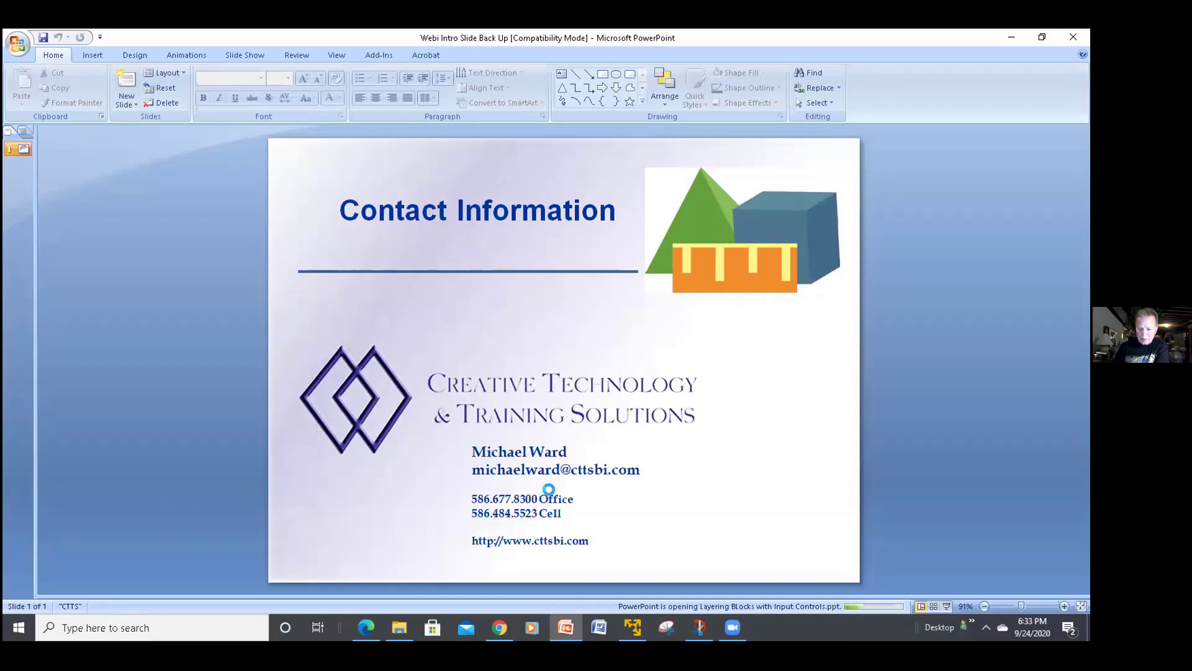
# Step: Bring the PowerPoint window with the Layering BLocks deck to the front
pyautogui.hotkey('alt', 'Tab')
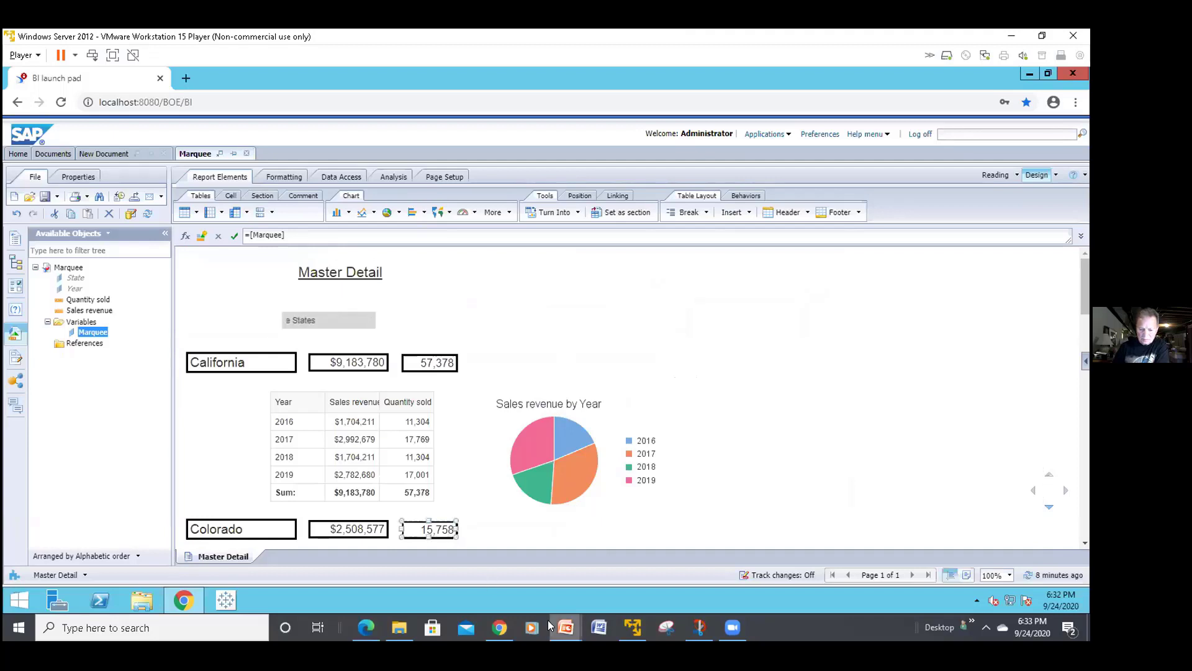
pyautogui.moveTo(565, 627)
pyautogui.click(584, 591)
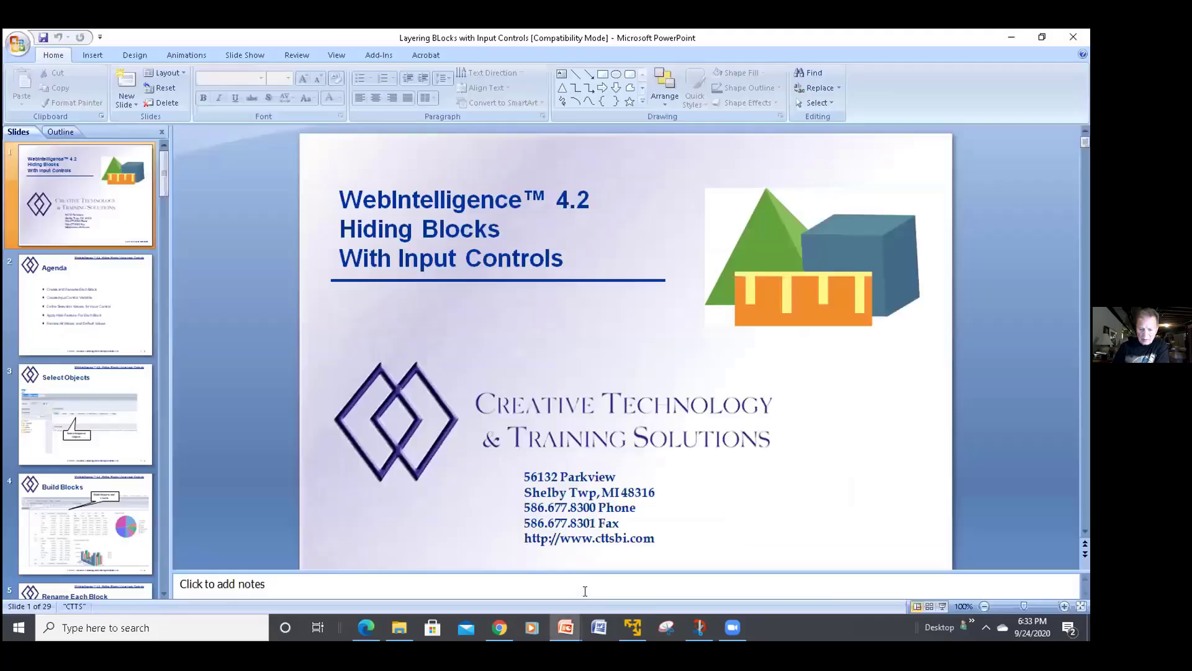
# Step: Scroll through the slides to slide 11 of 29, 'Hiding Blocks'
pyautogui.scroll(-8, 562, 524)
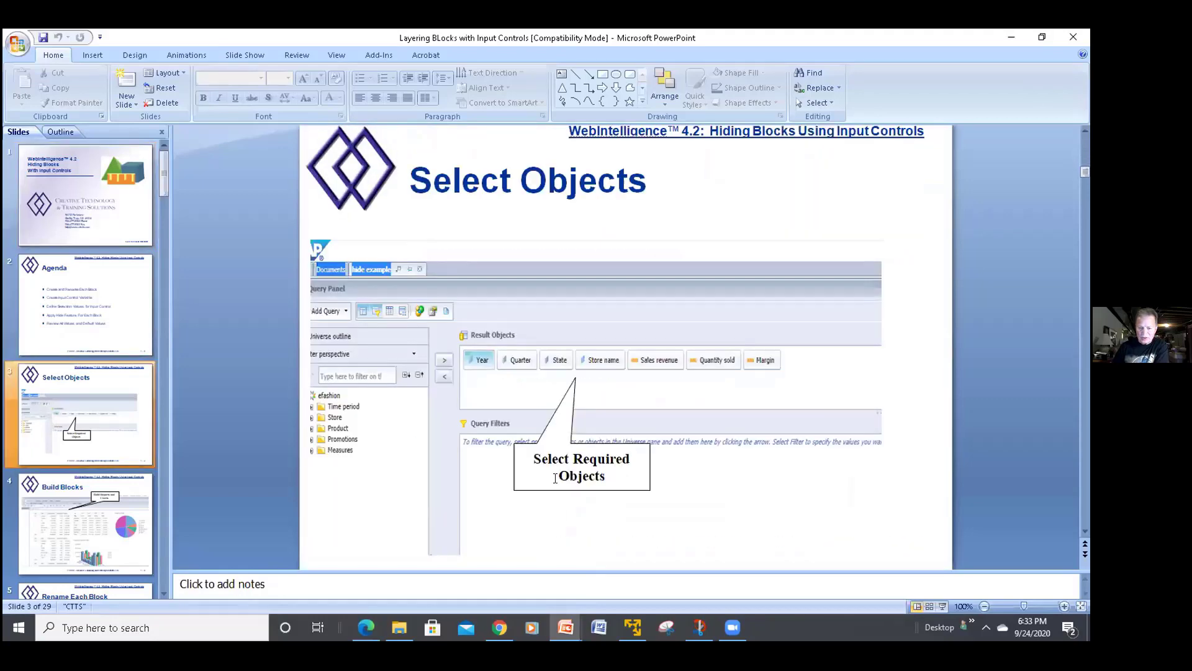
pyautogui.scroll(-10, 554, 478)
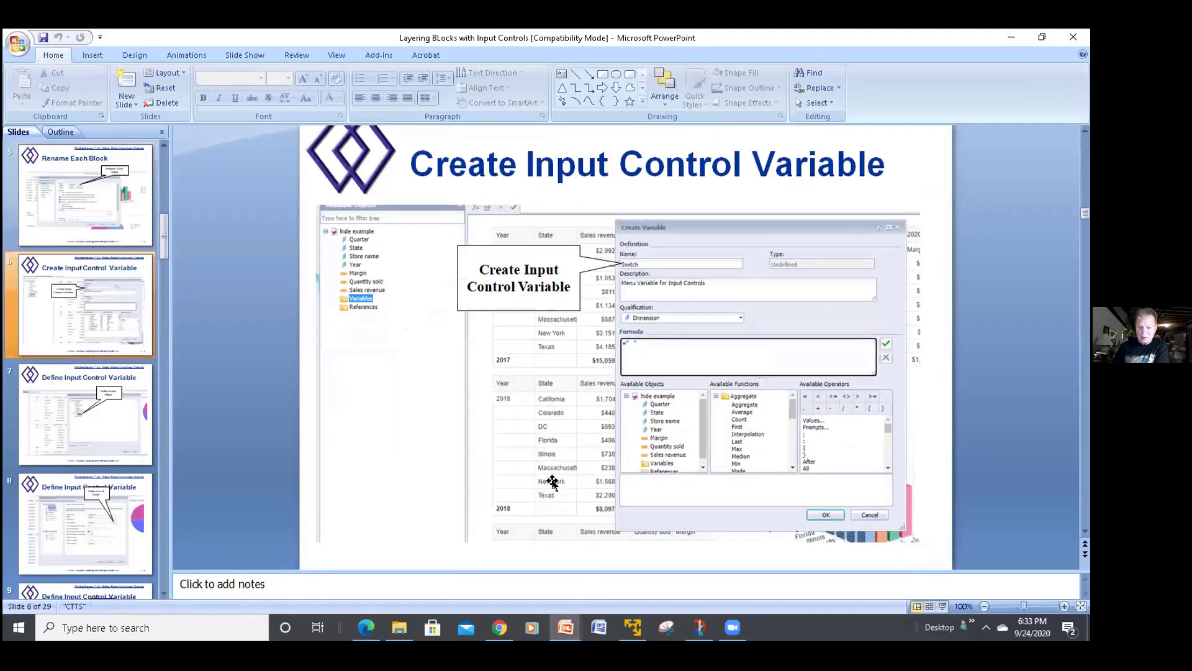
pyautogui.scroll(-1, 553, 483)
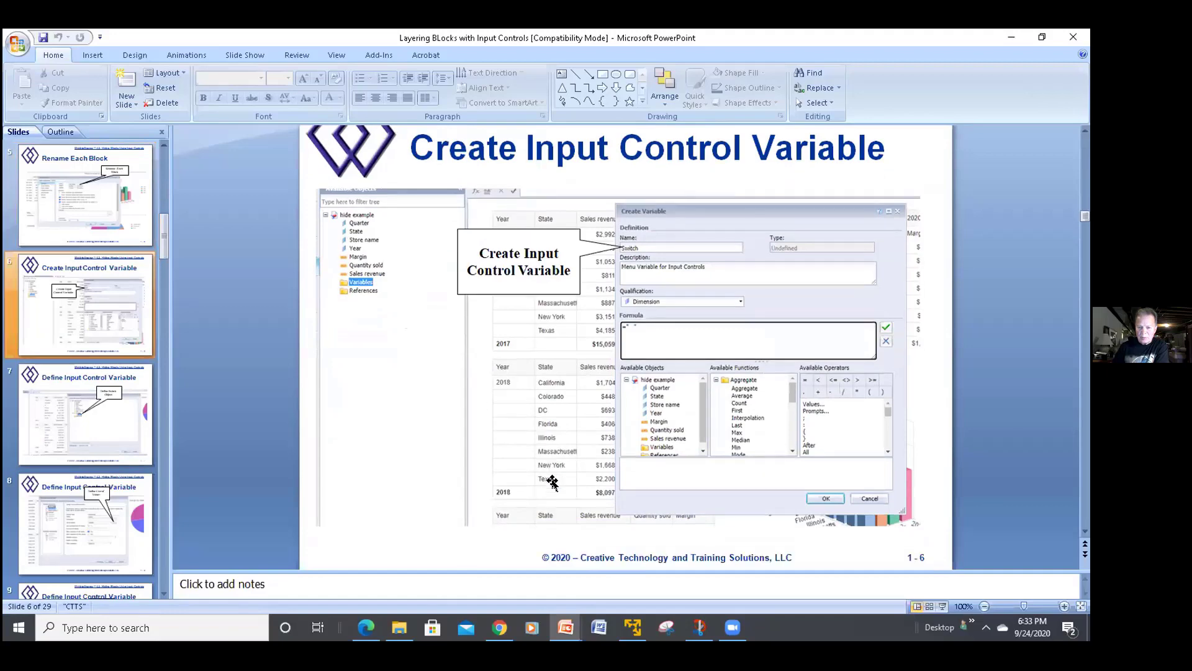
pyautogui.scroll(-6, 552, 482)
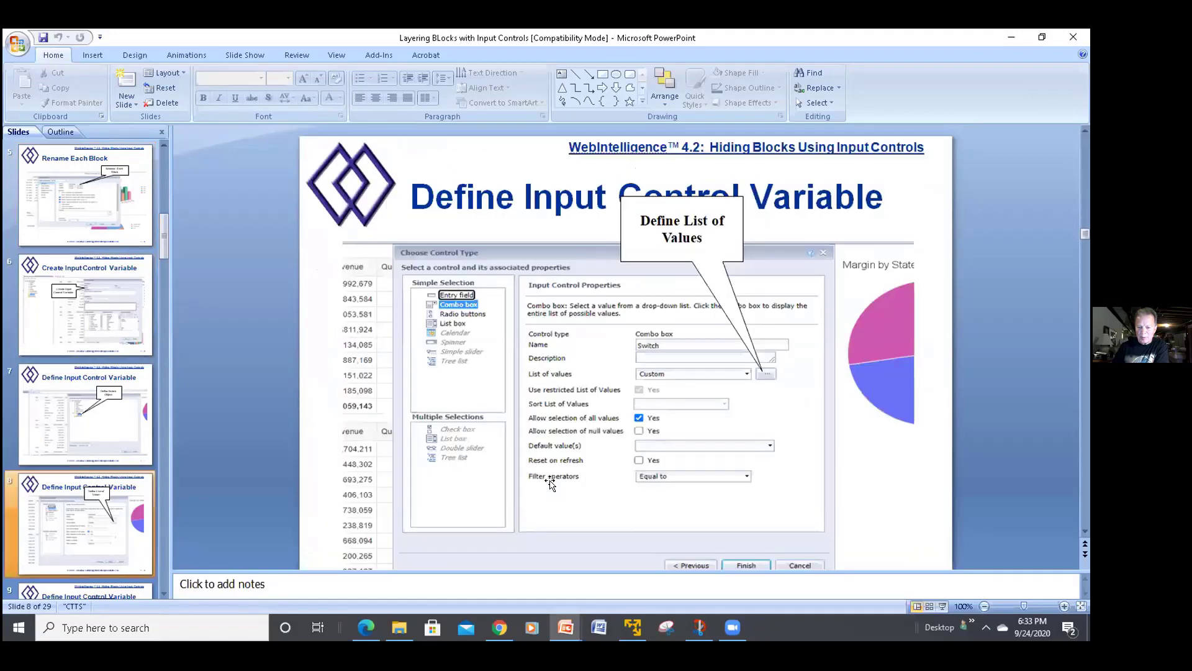
pyautogui.scroll(-4, 550, 483)
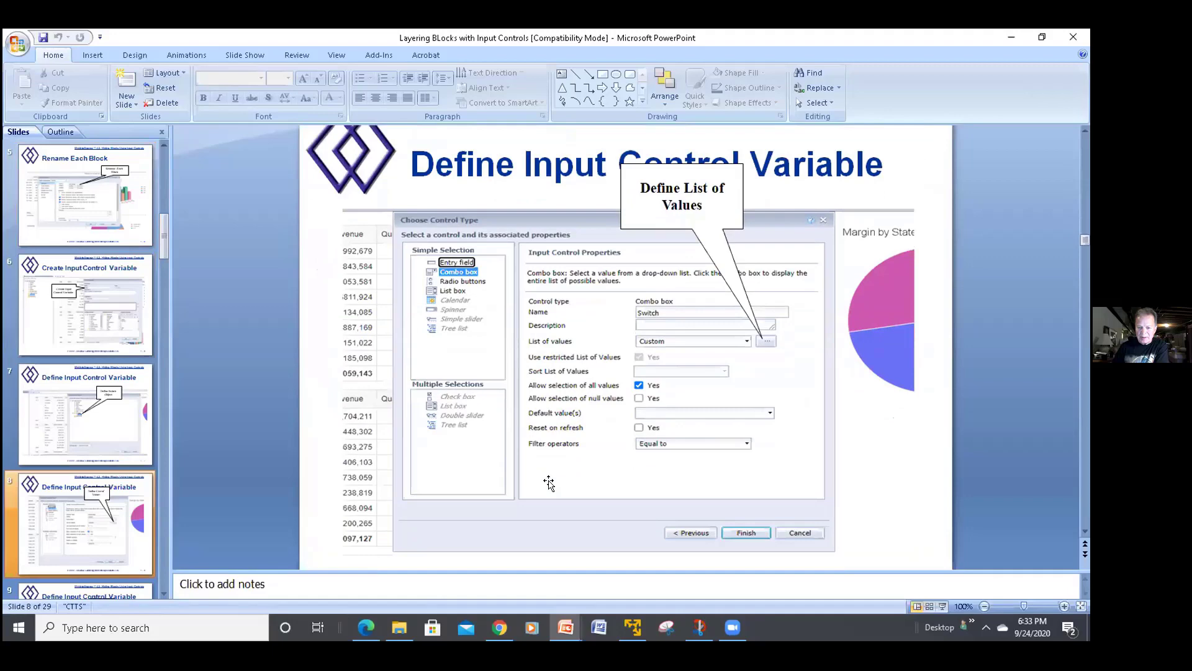
pyautogui.scroll(-4, 549, 483)
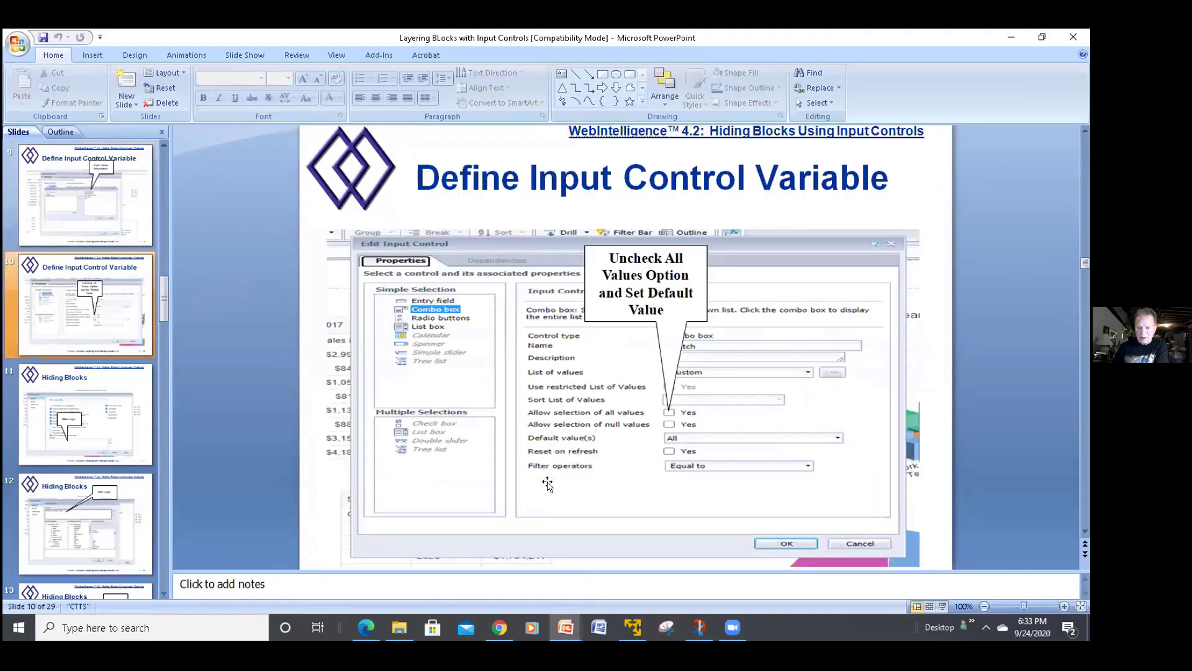
pyautogui.scroll(-1, 547, 484)
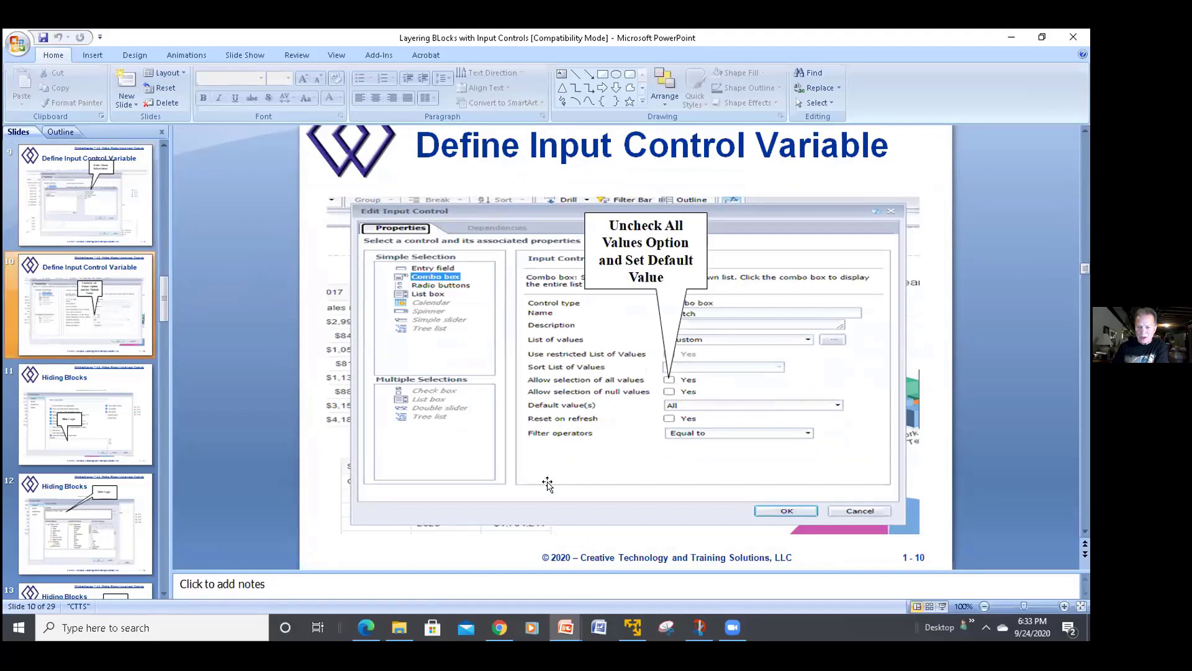
pyautogui.scroll(-3, 547, 483)
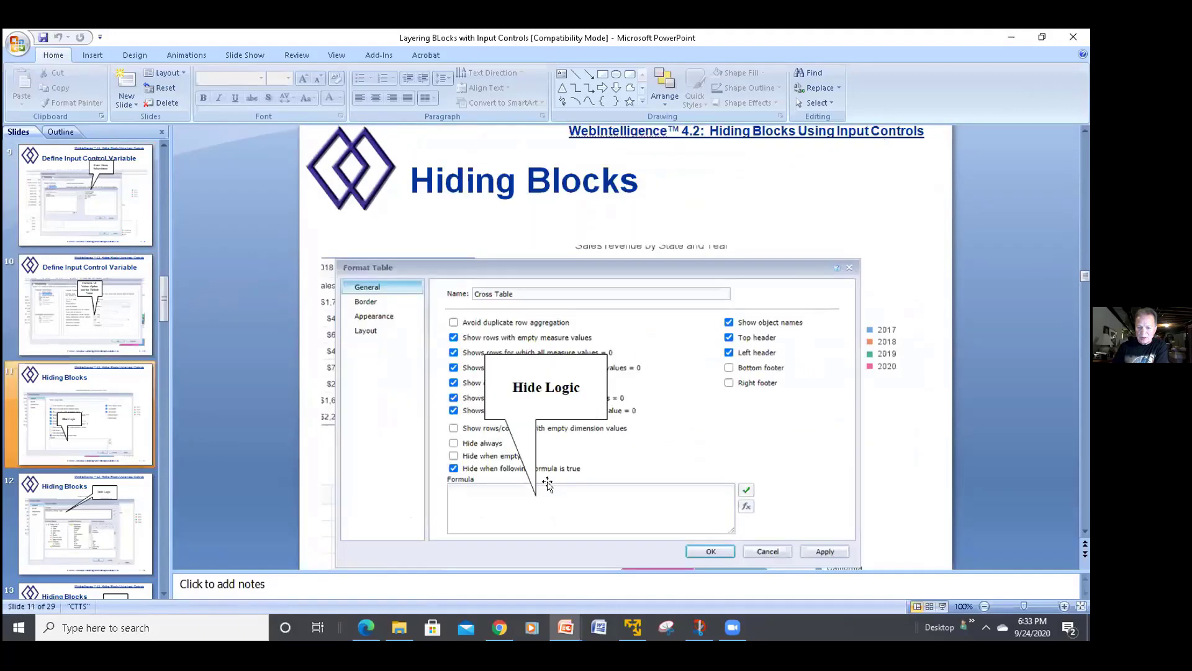
# Step: Scroll the slide pane down through the hide-logic slides 12–20
pyautogui.scroll(-3, 547, 484)
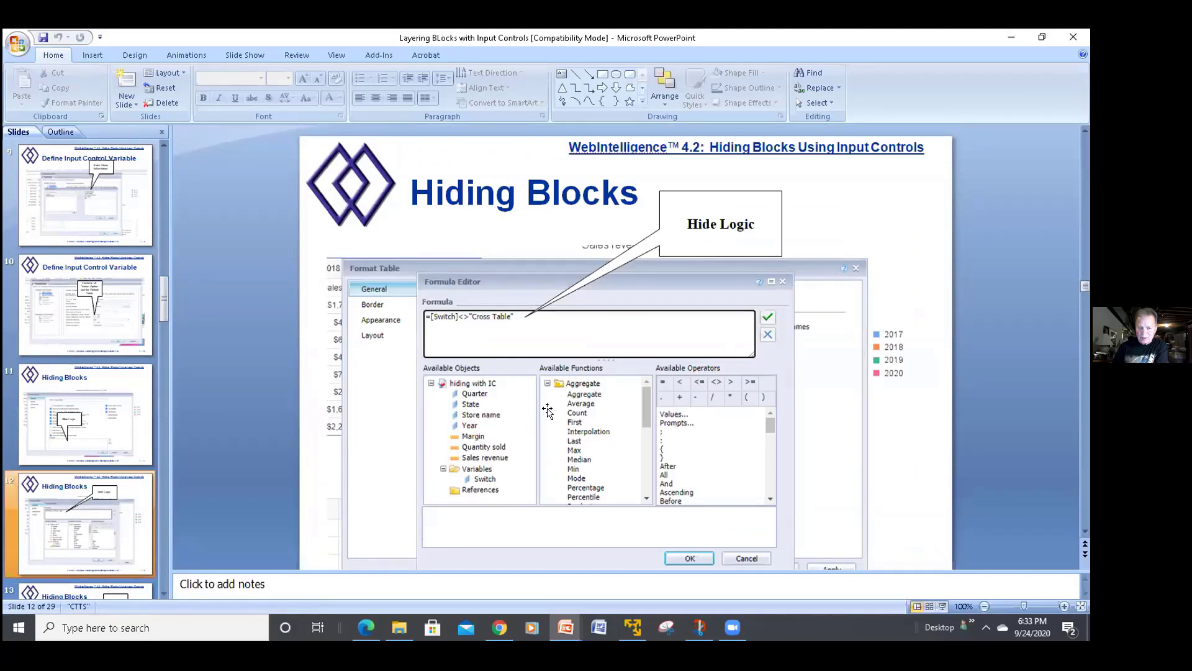
pyautogui.scroll(-3, 562, 372)
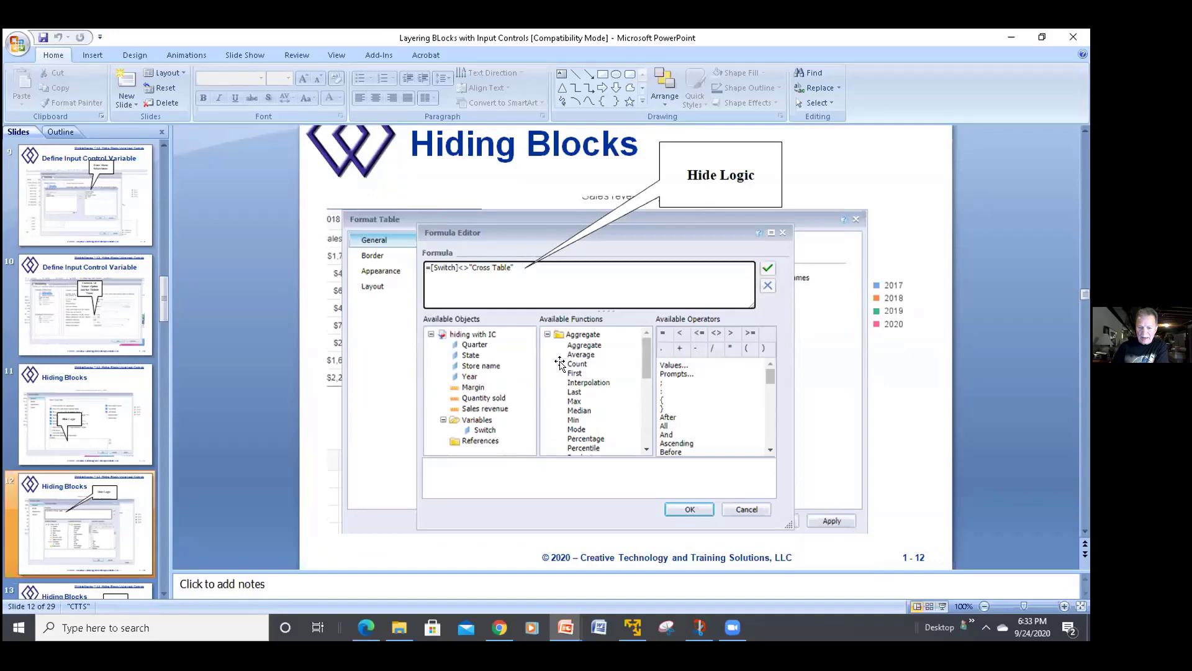
pyautogui.scroll(-3, 547, 395)
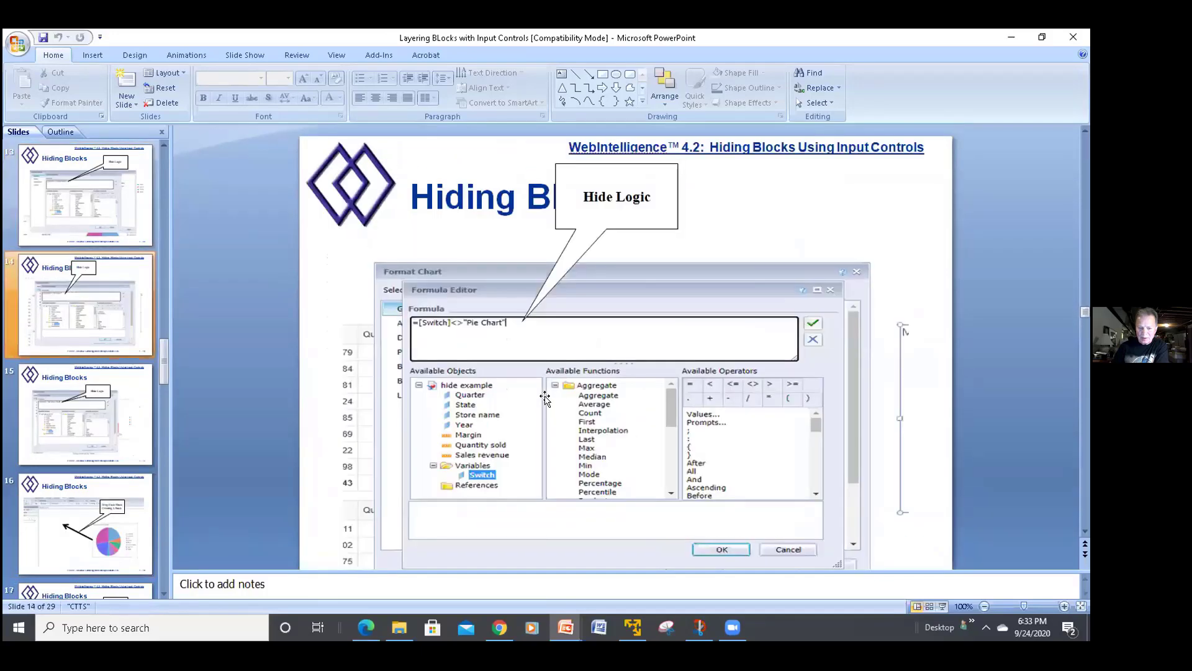
pyautogui.scroll(-3, 544, 398)
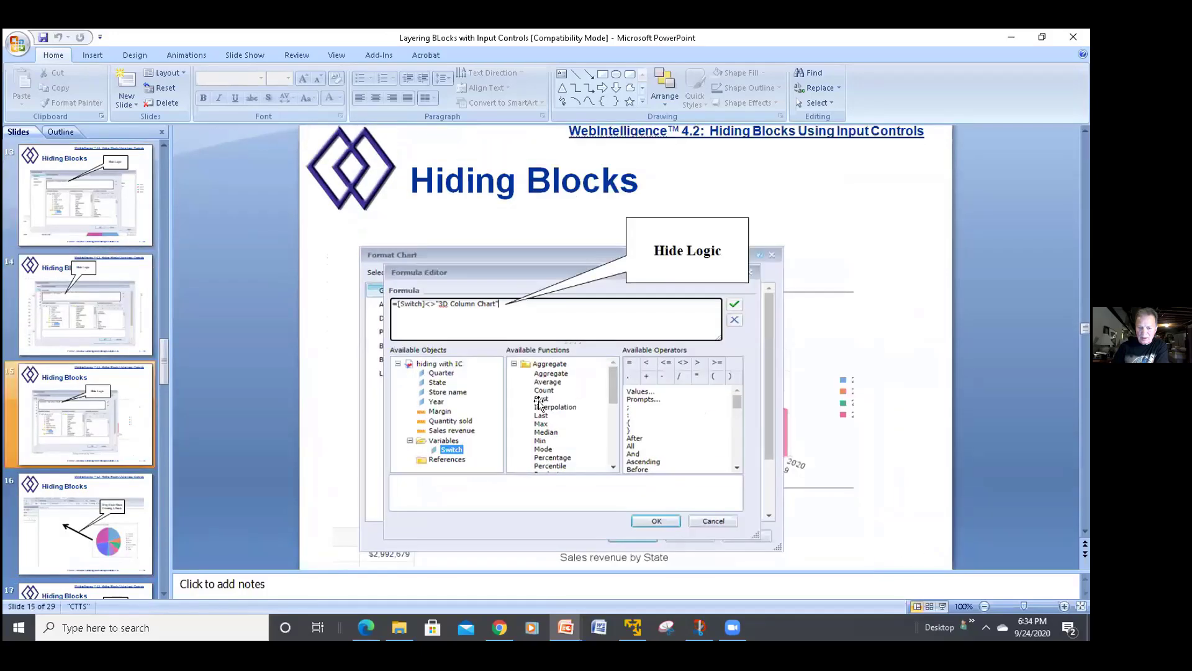
pyautogui.scroll(-1, 539, 403)
pyautogui.scroll(-4, 539, 404)
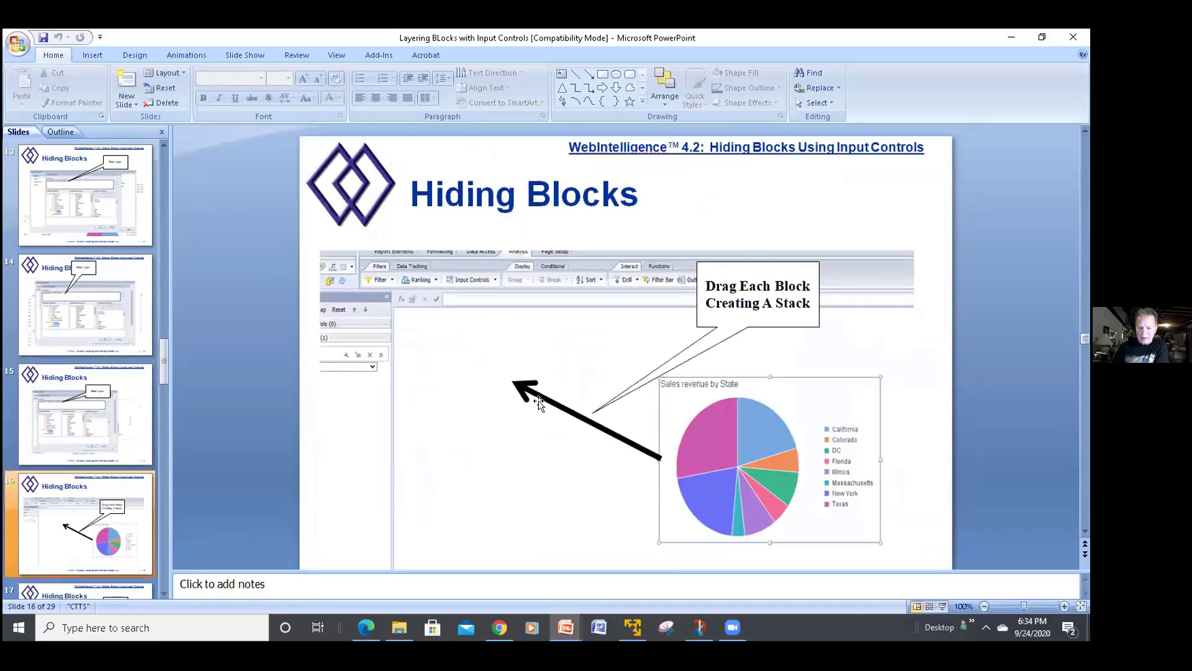
pyautogui.scroll(-3, 538, 404)
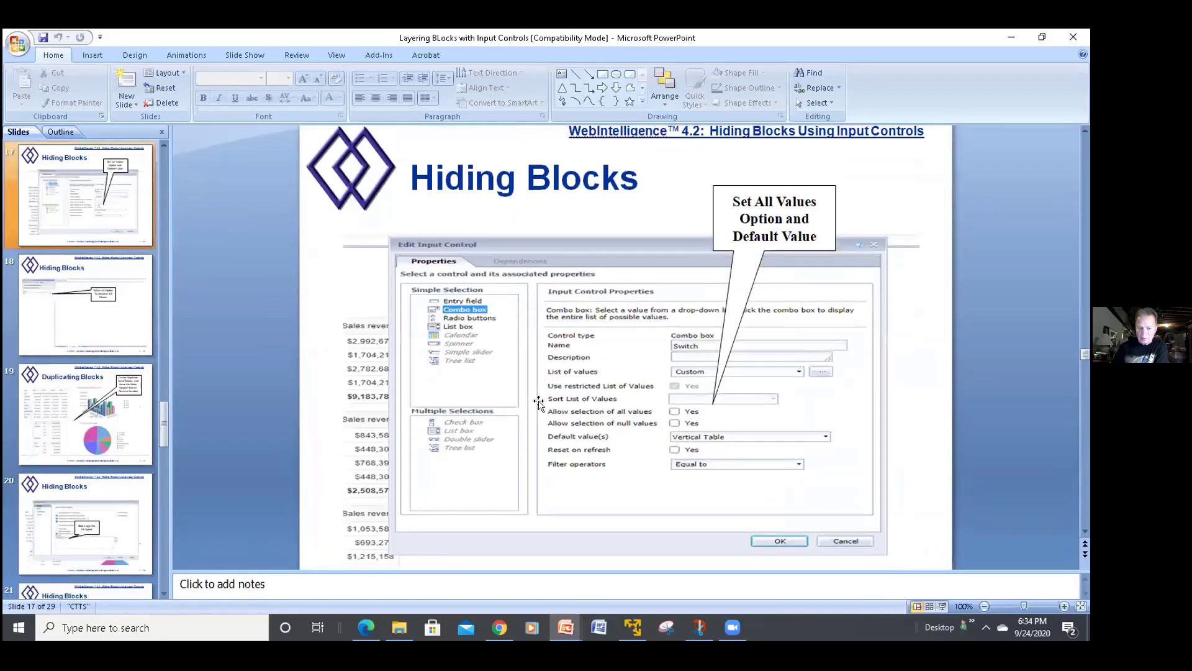
pyautogui.scroll(-5, 539, 403)
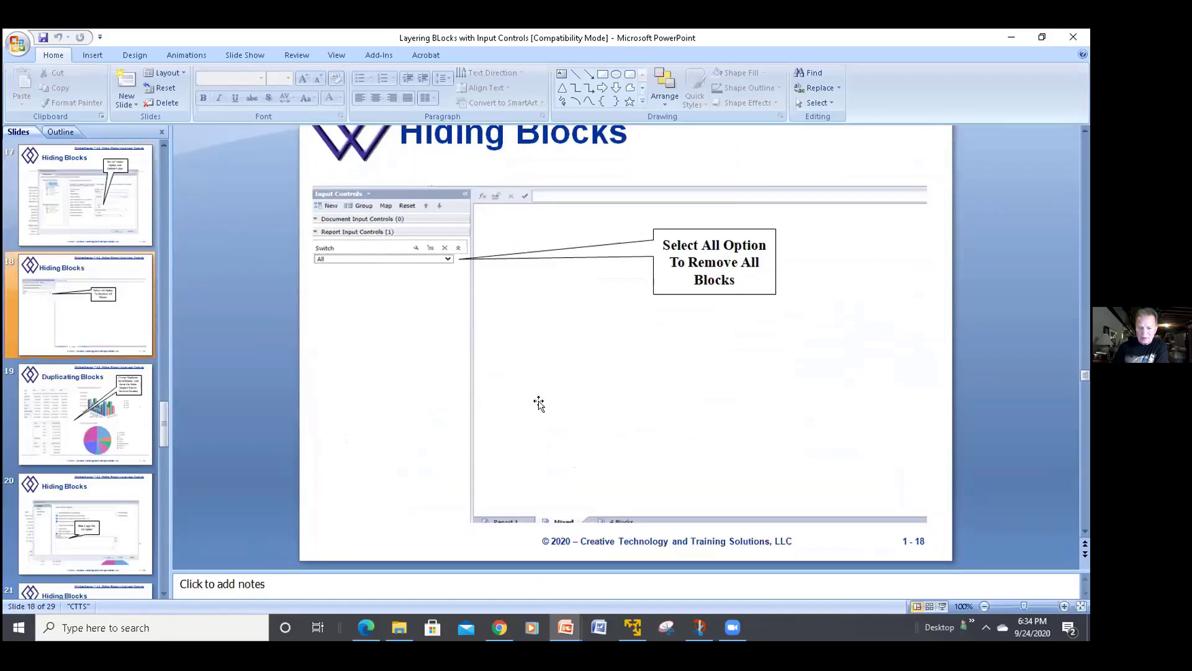
pyautogui.scroll(-5, 539, 403)
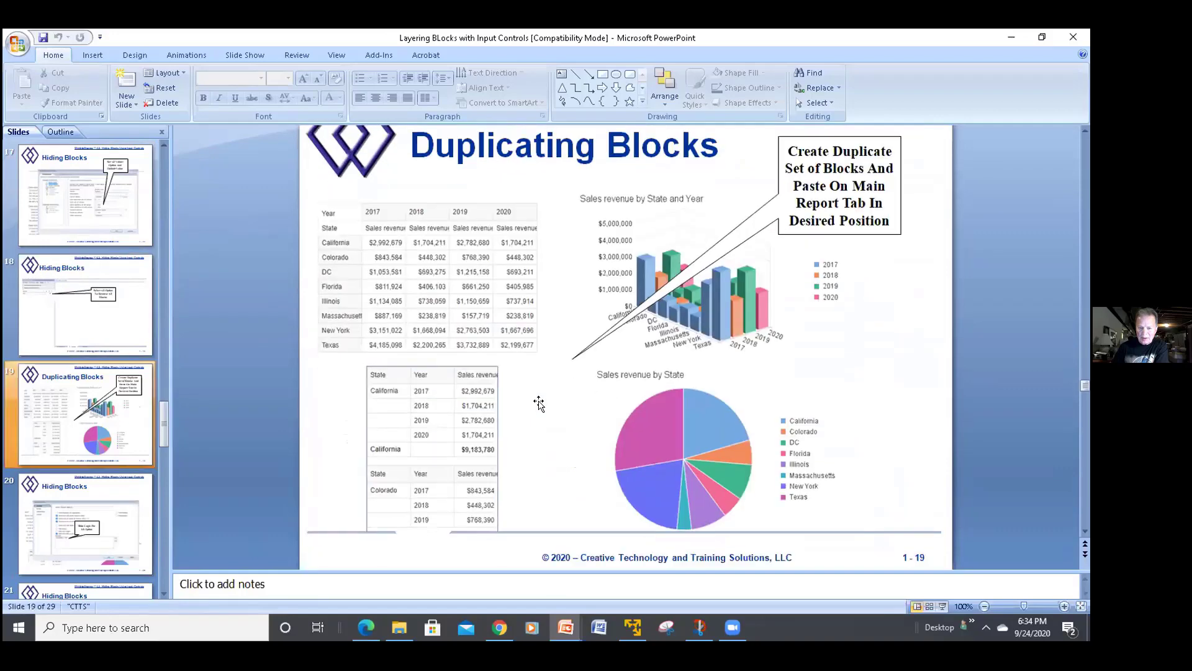
pyautogui.scroll(5, 539, 403)
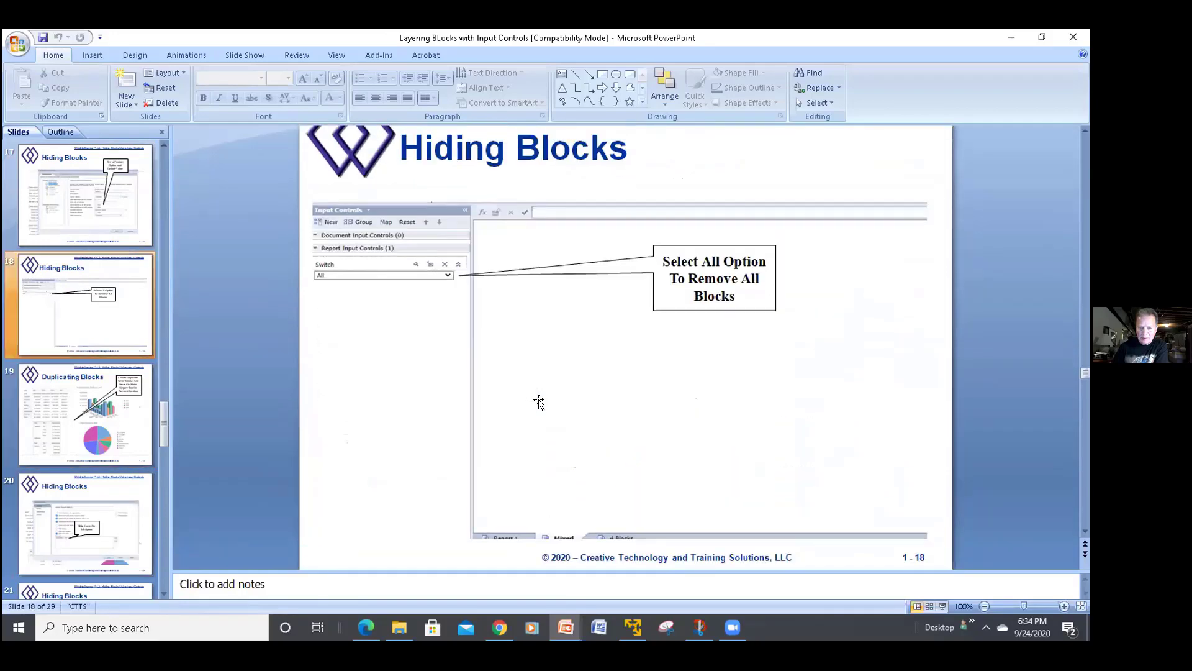
pyautogui.scroll(-10, 539, 404)
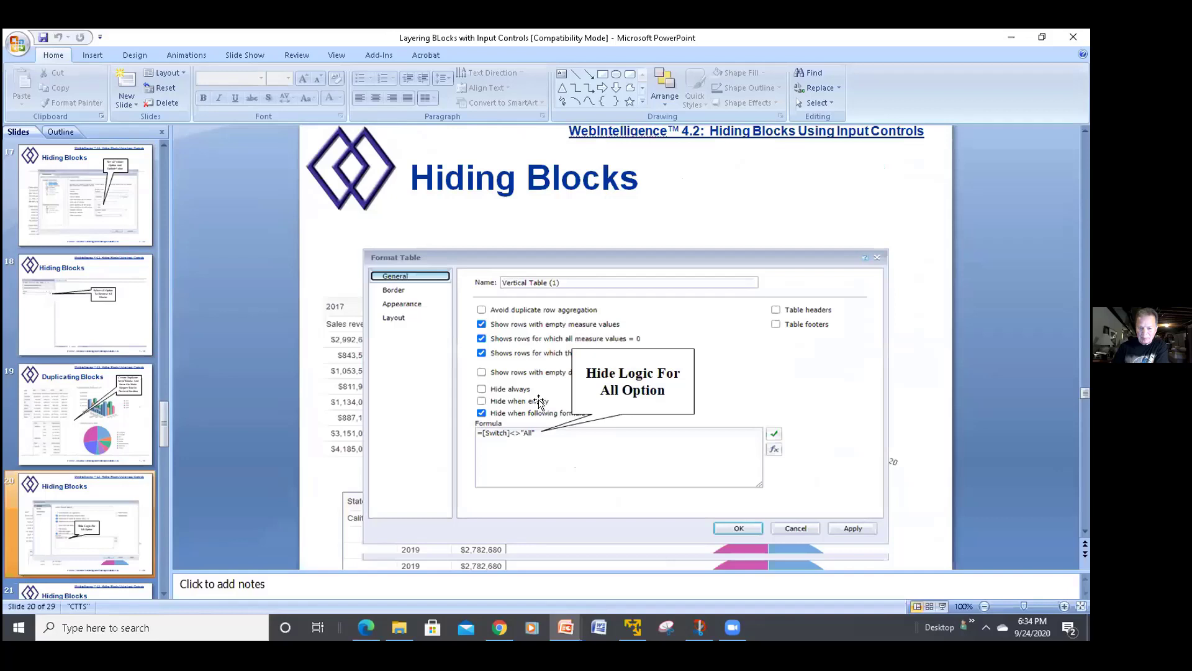
pyautogui.scroll(-1, 539, 403)
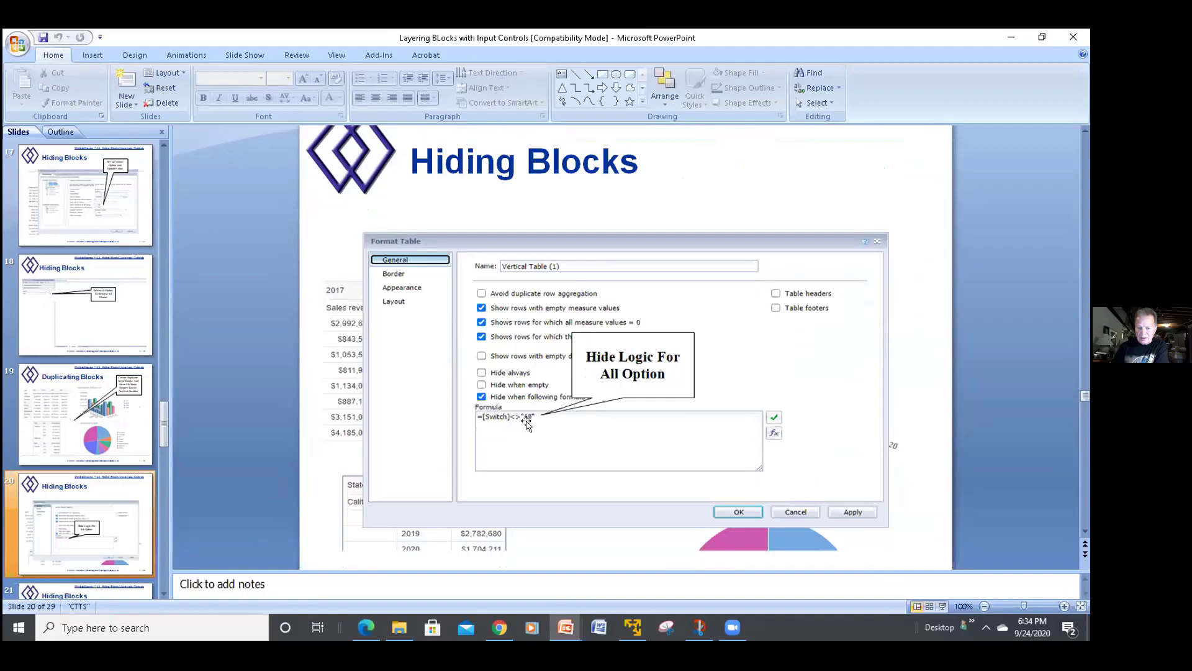
# Step: Scroll back to slide 17, 'Hiding Blocks', with its Set All Values Option callout
pyautogui.scroll(1, 714, 467)
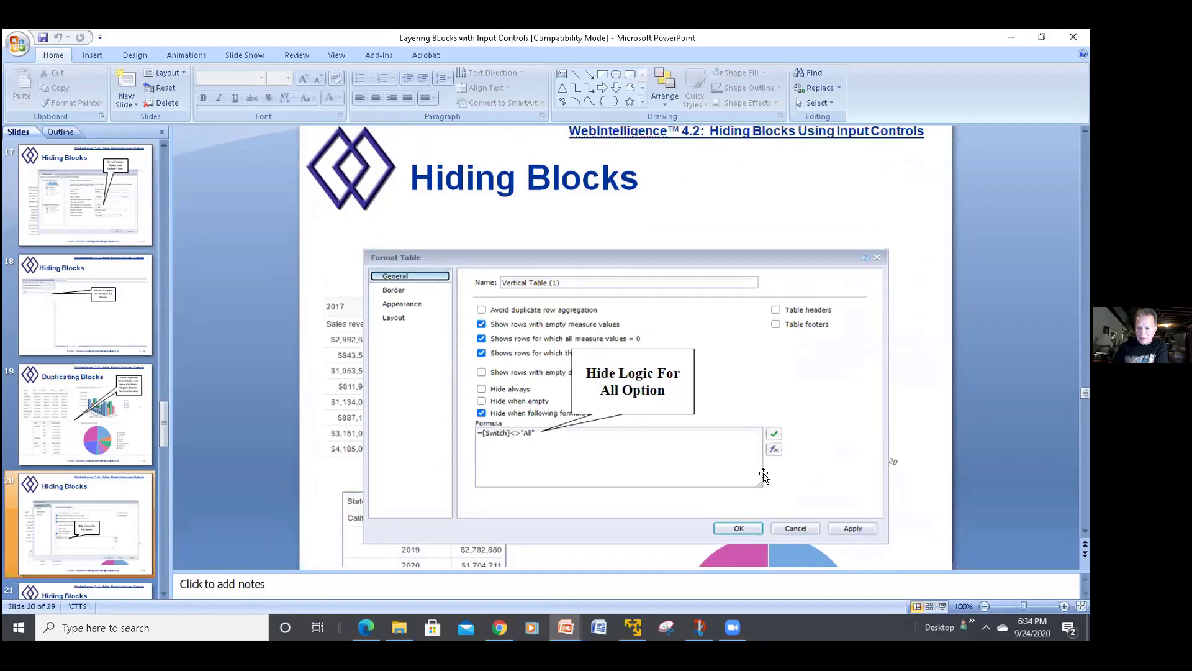
pyautogui.scroll(3, 769, 468)
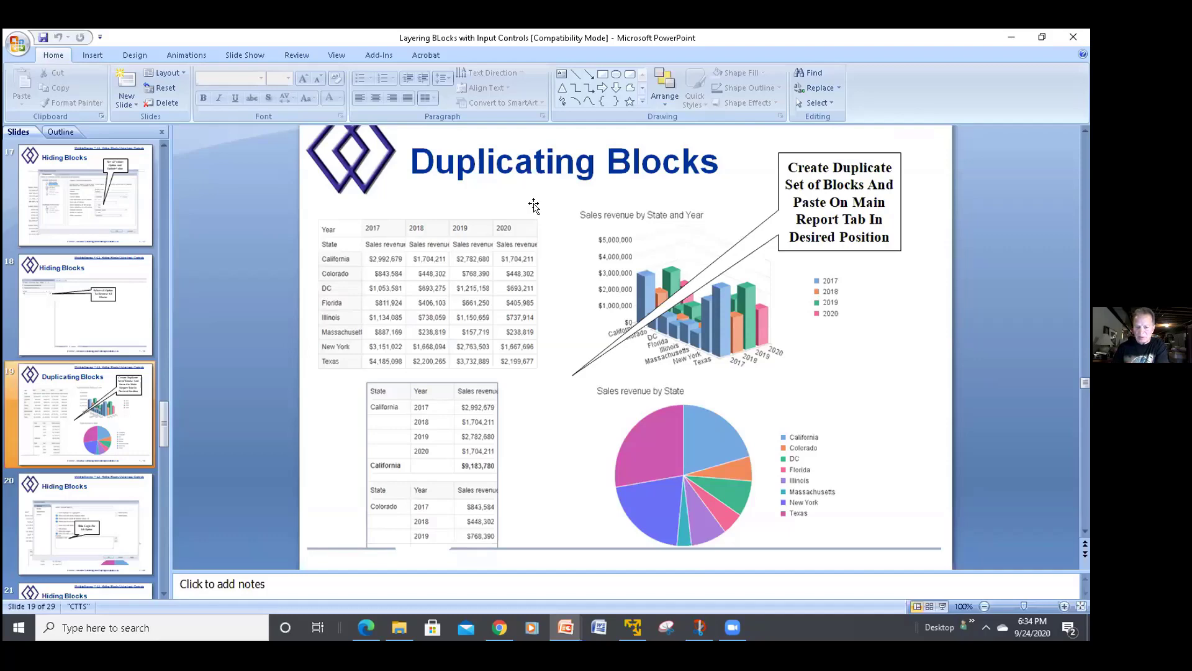
pyautogui.scroll(-1, 537, 248)
pyautogui.scroll(-1, 536, 248)
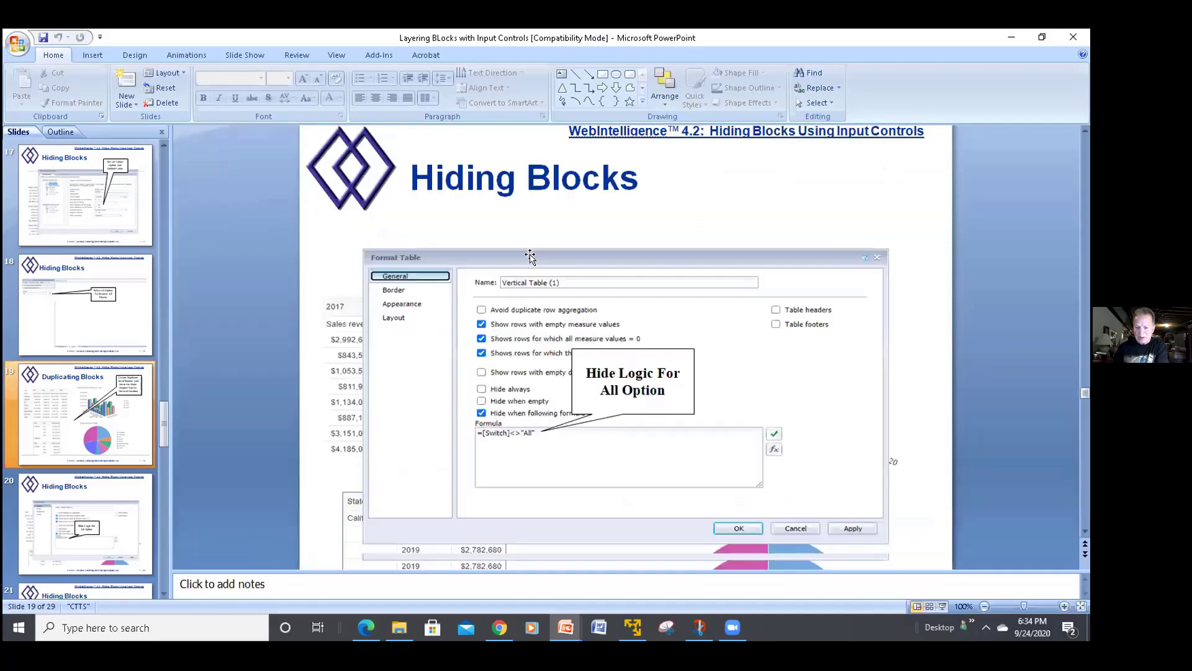
pyautogui.scroll(-1, 529, 261)
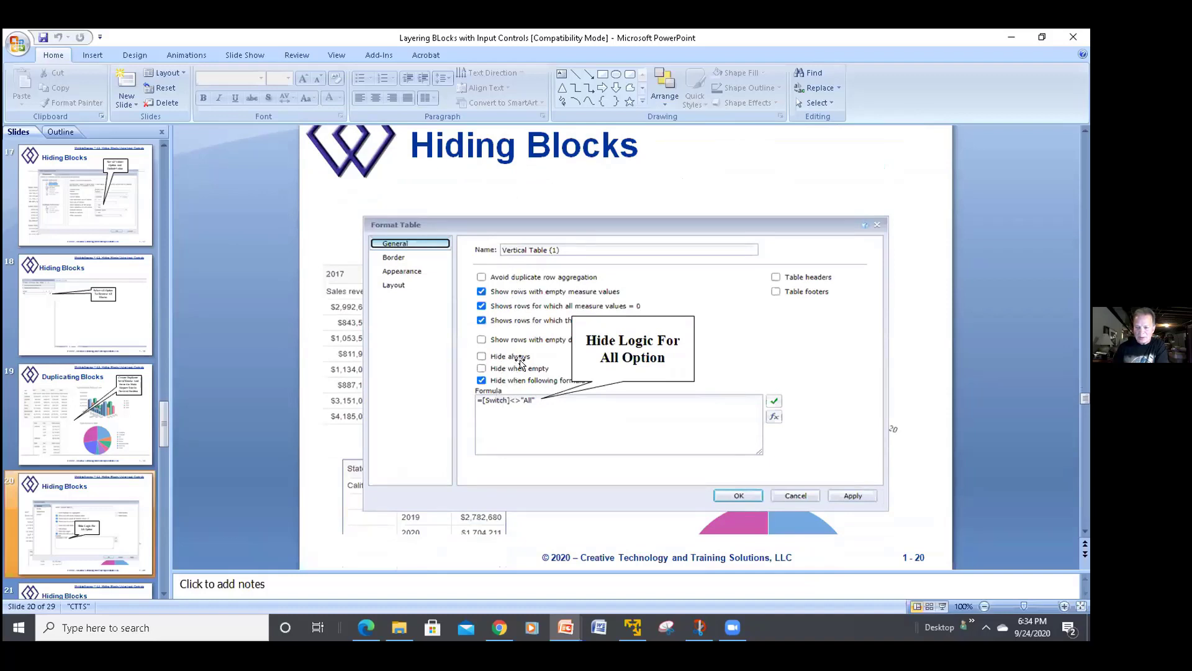
pyautogui.scroll(1, 520, 366)
pyautogui.scroll(1, 520, 364)
pyautogui.scroll(2, 520, 365)
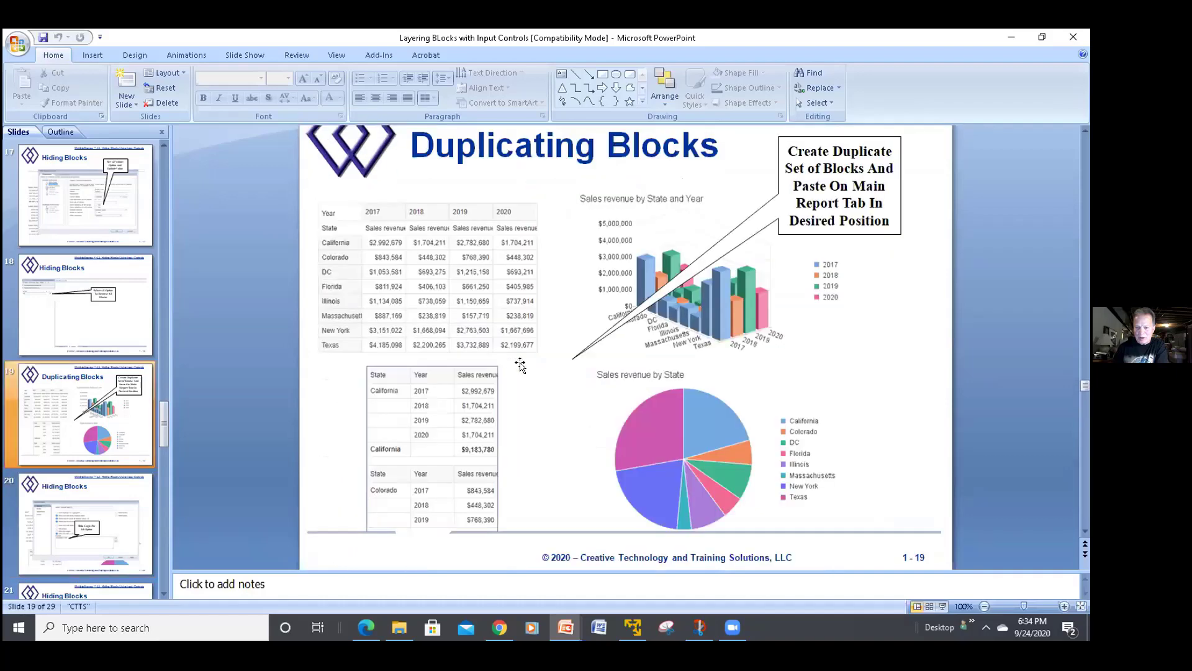
pyautogui.scroll(3, 520, 365)
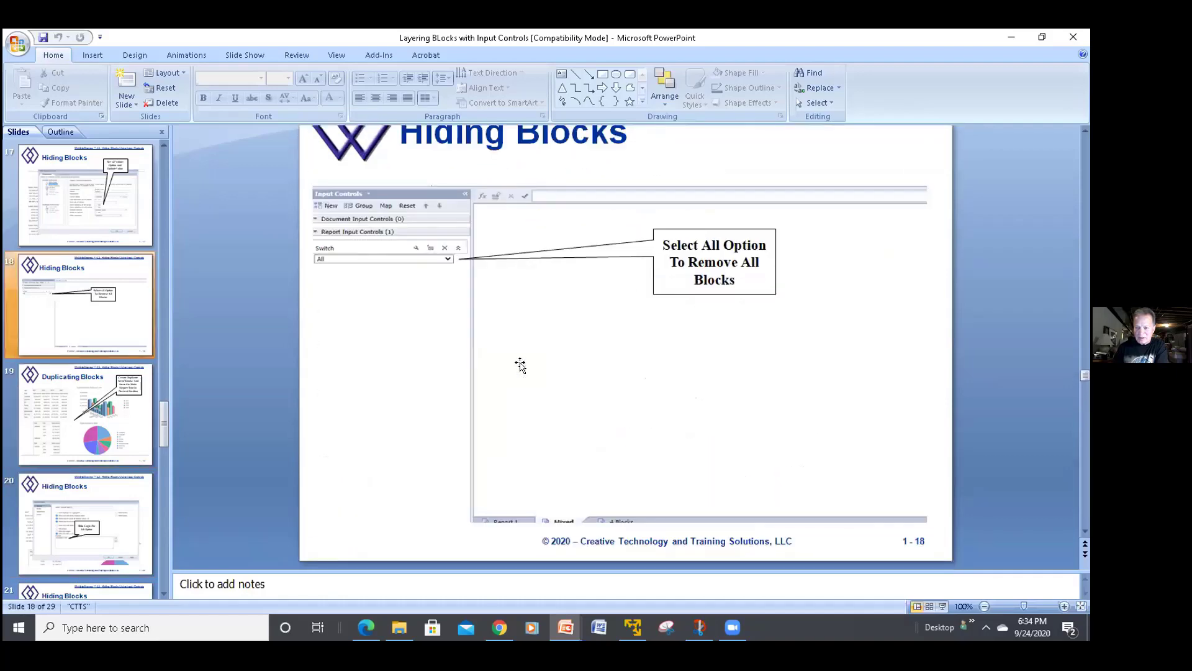
pyautogui.scroll(5, 521, 365)
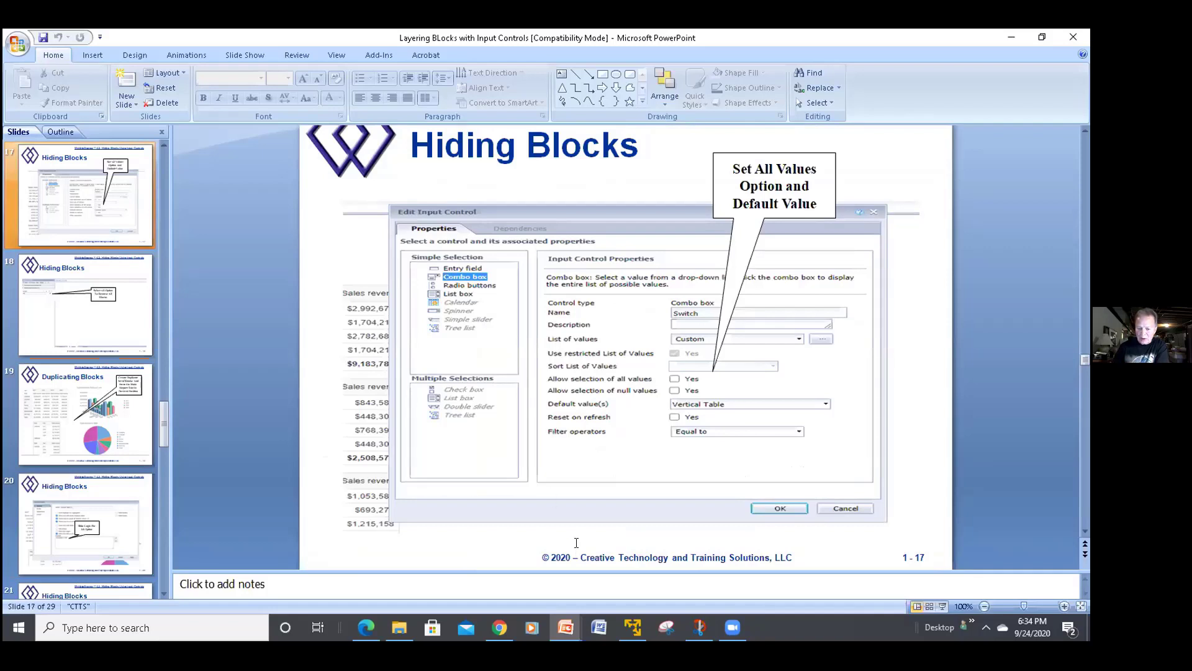
# Step: Return to the report and reopen the Marquee variable's Edit Variable dialog with its HTML marquee formula
pyautogui.moveTo(629, 627)
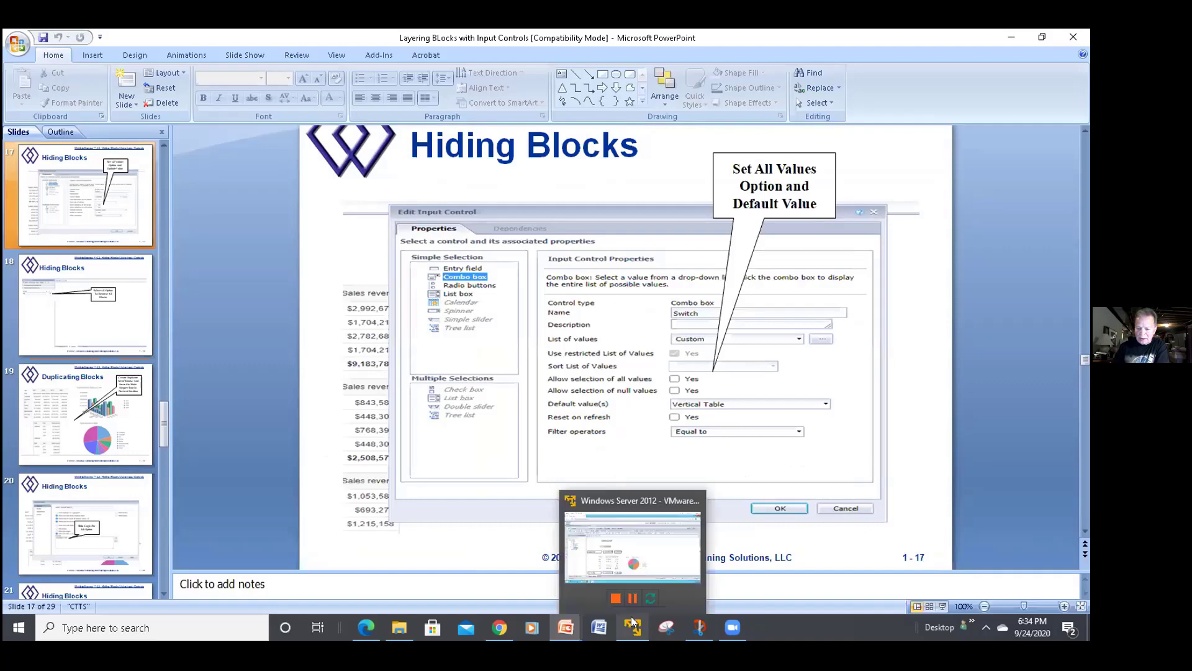
pyautogui.click(660, 565)
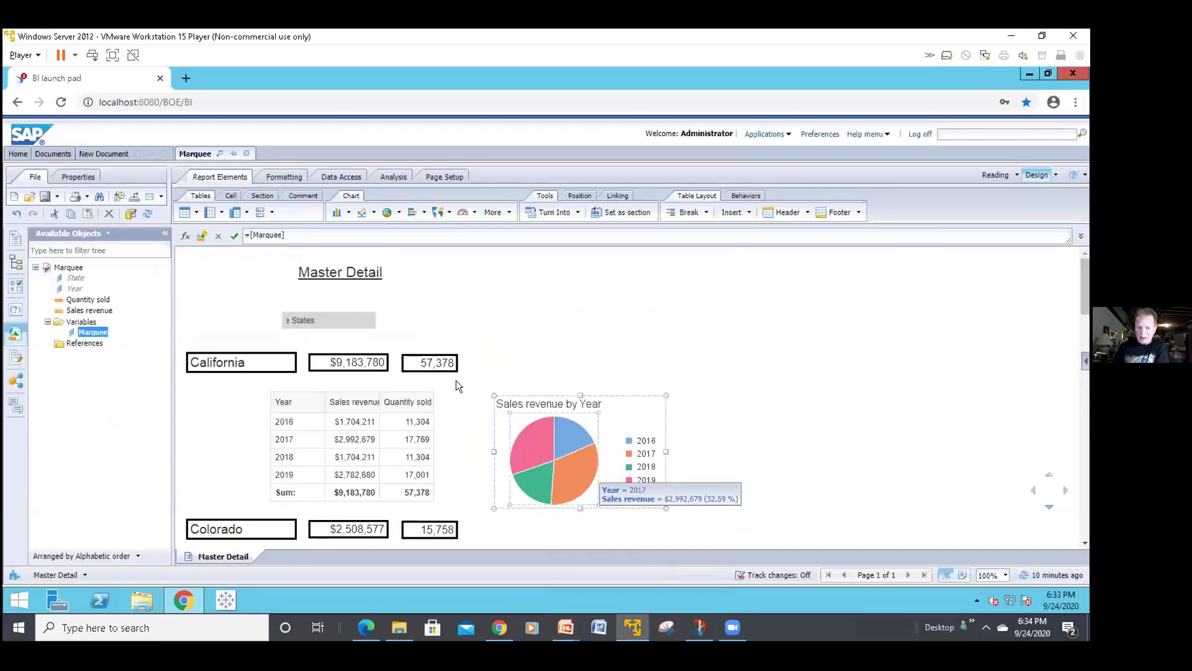
pyautogui.rightClick(101, 329)
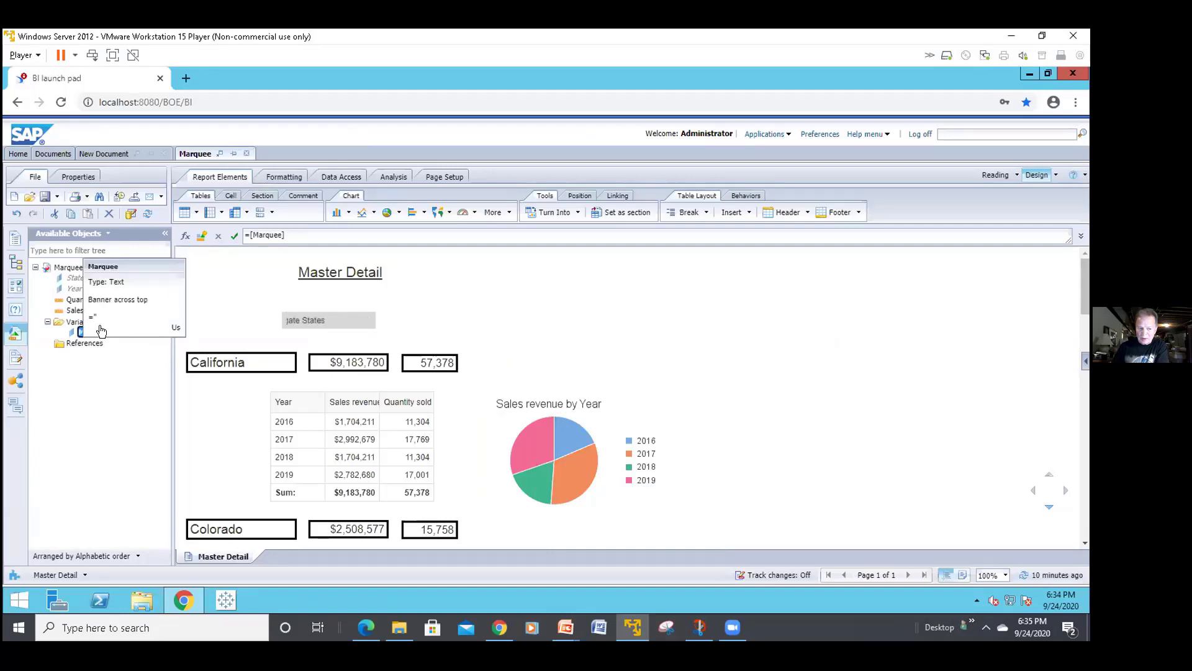
pyautogui.click(102, 331)
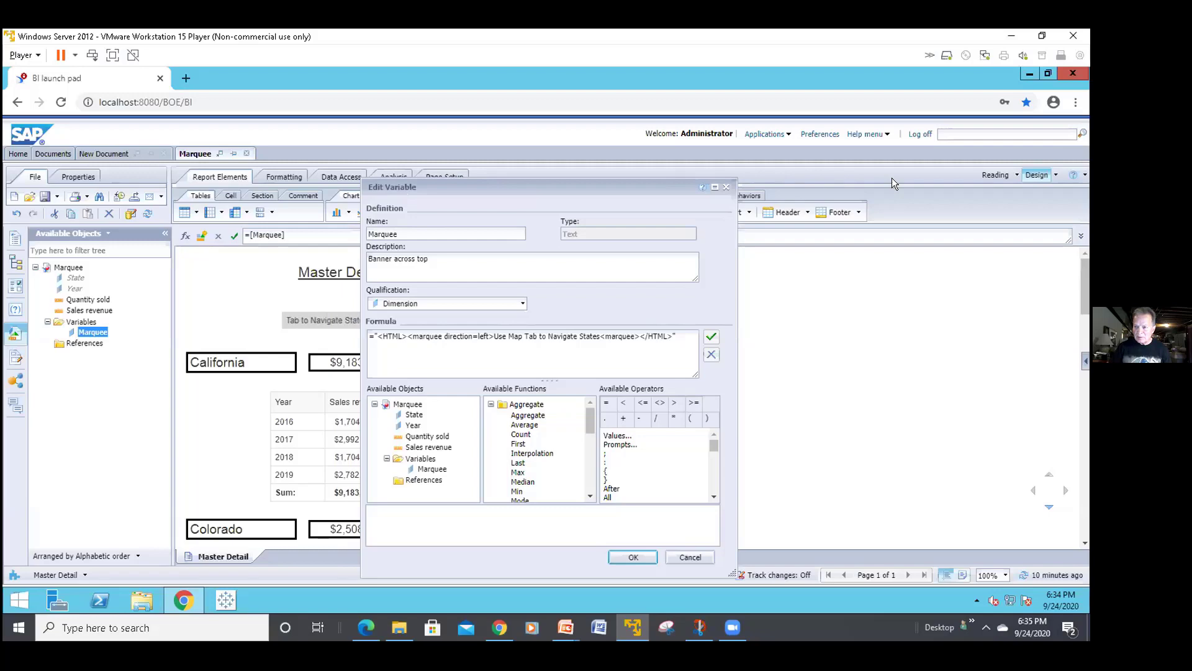
# Step: Launch the Central Management Console from the desktop shortcut and submit the logon credentials
pyautogui.click(1030, 72)
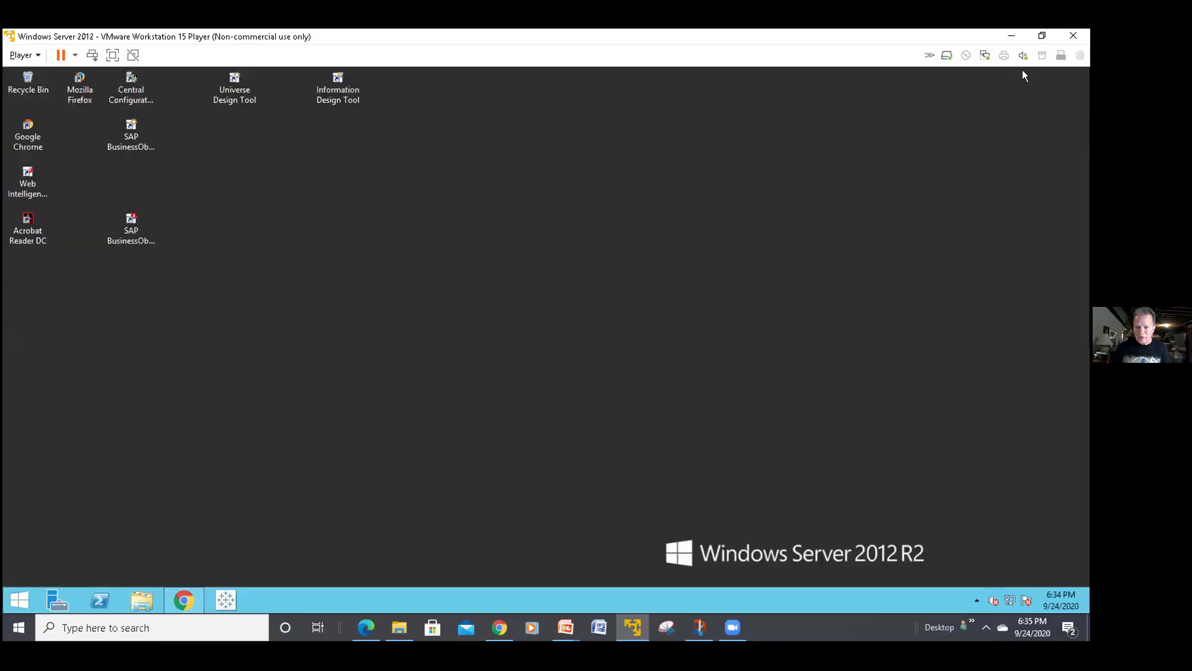
pyautogui.doubleClick(131, 131)
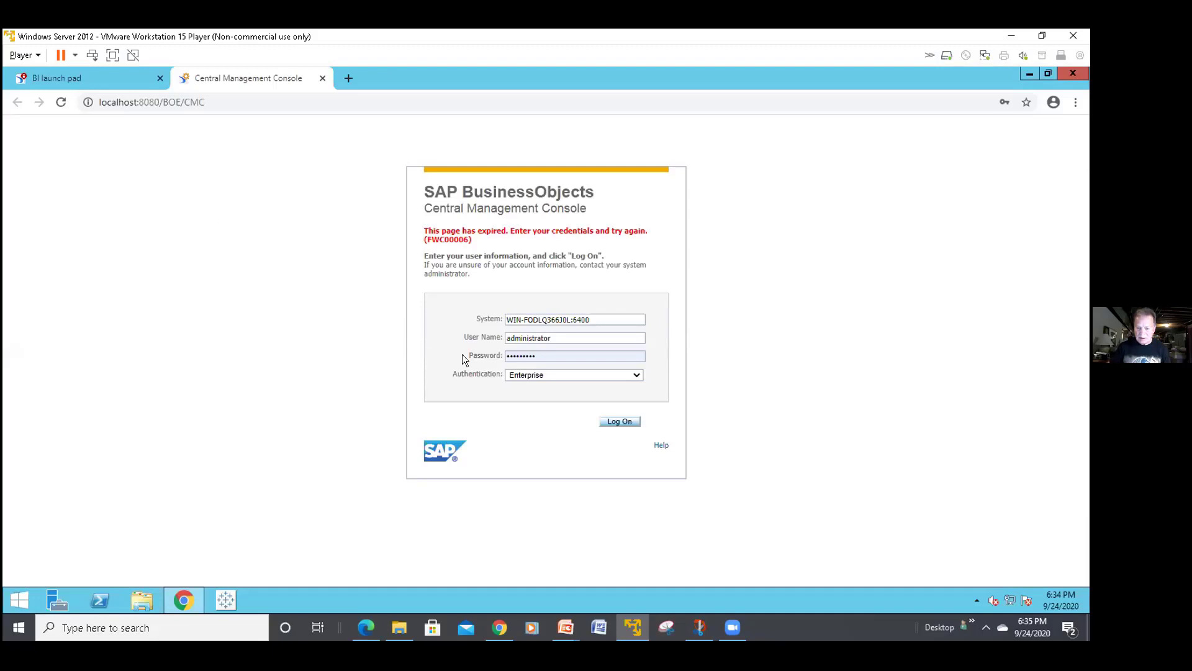
pyautogui.click(613, 421)
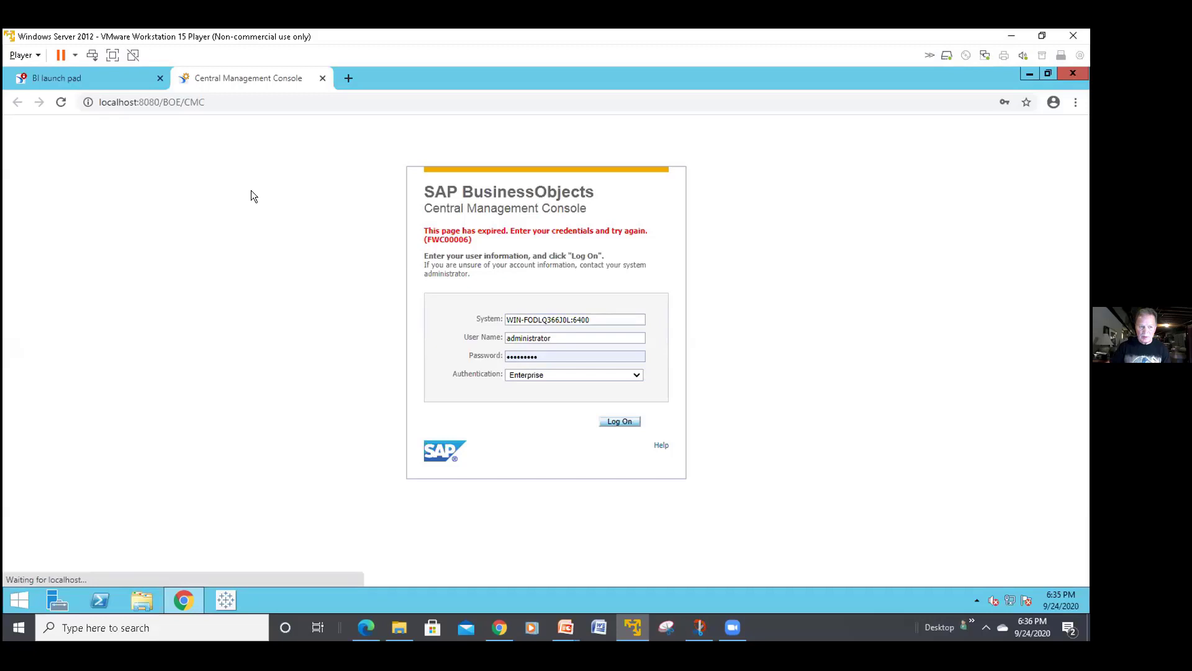
pyautogui.click(60, 102)
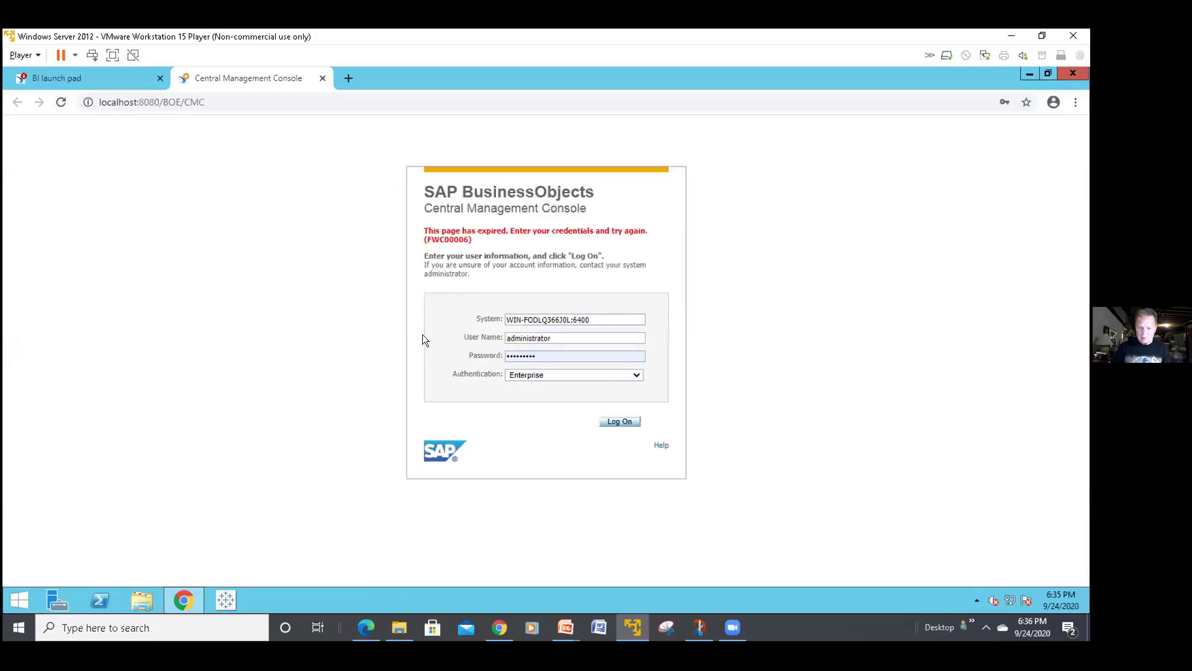
pyautogui.click(603, 421)
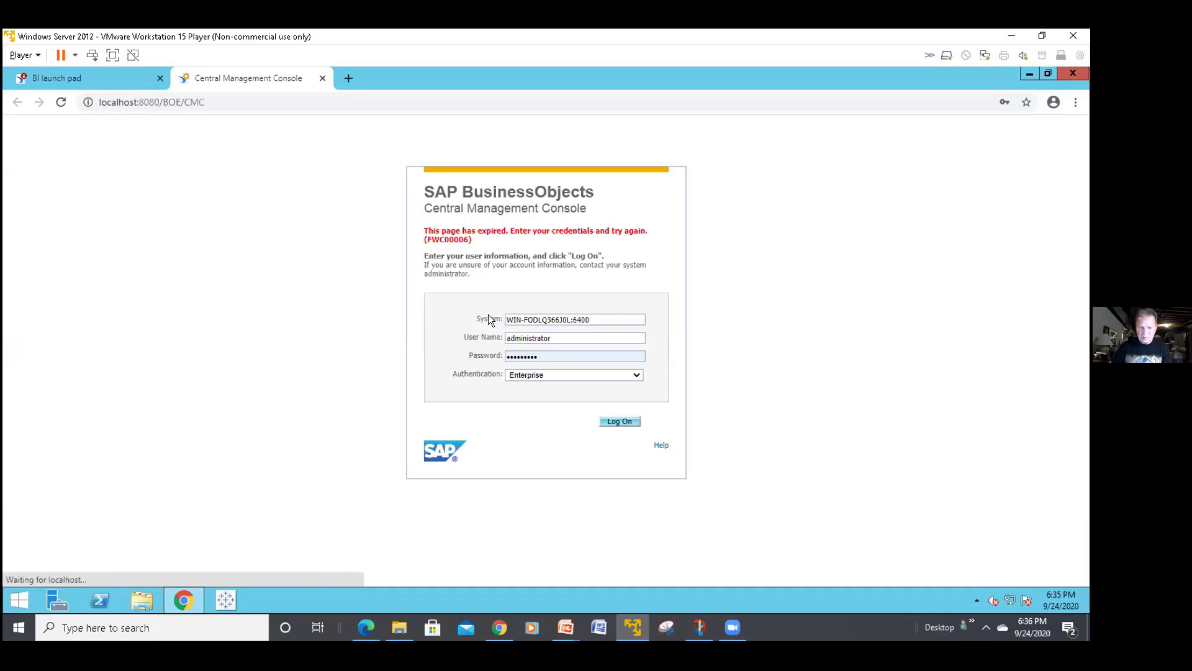
# Step: Close the expired console tab and relaunch the CMC from the desktop shortcut
pyautogui.click(322, 78)
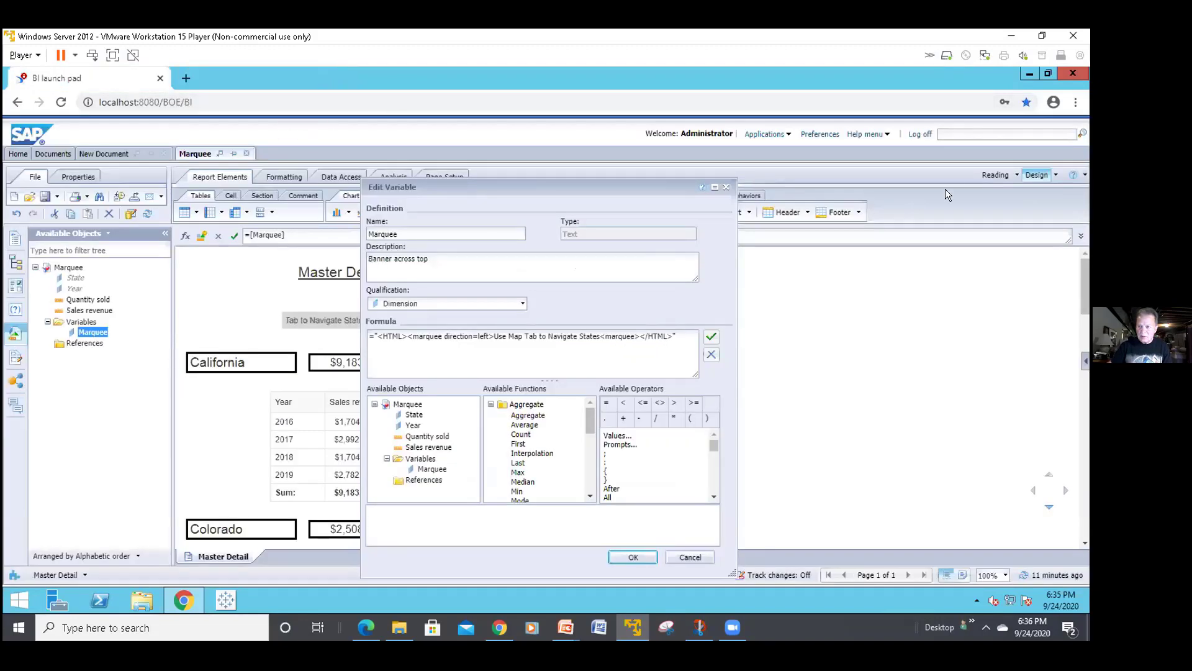
pyautogui.click(1027, 73)
pyautogui.doubleClick(131, 133)
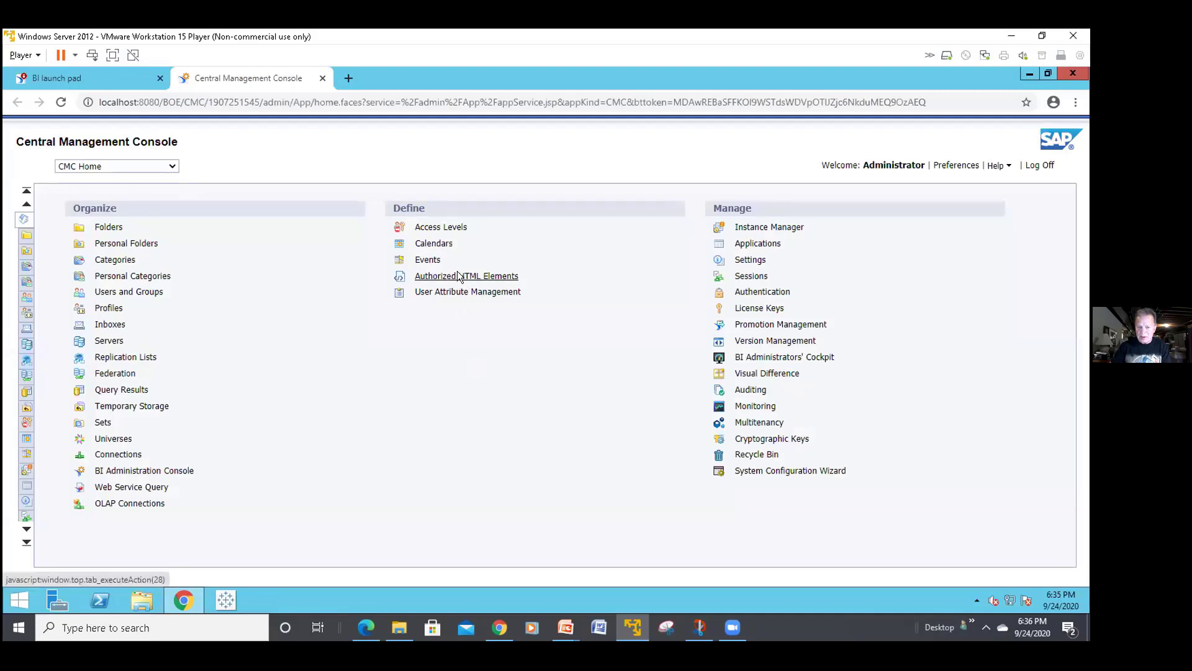
# Step: Open Authorized HTML Elements and scroll the table to check the marquee row
pyautogui.click(457, 272)
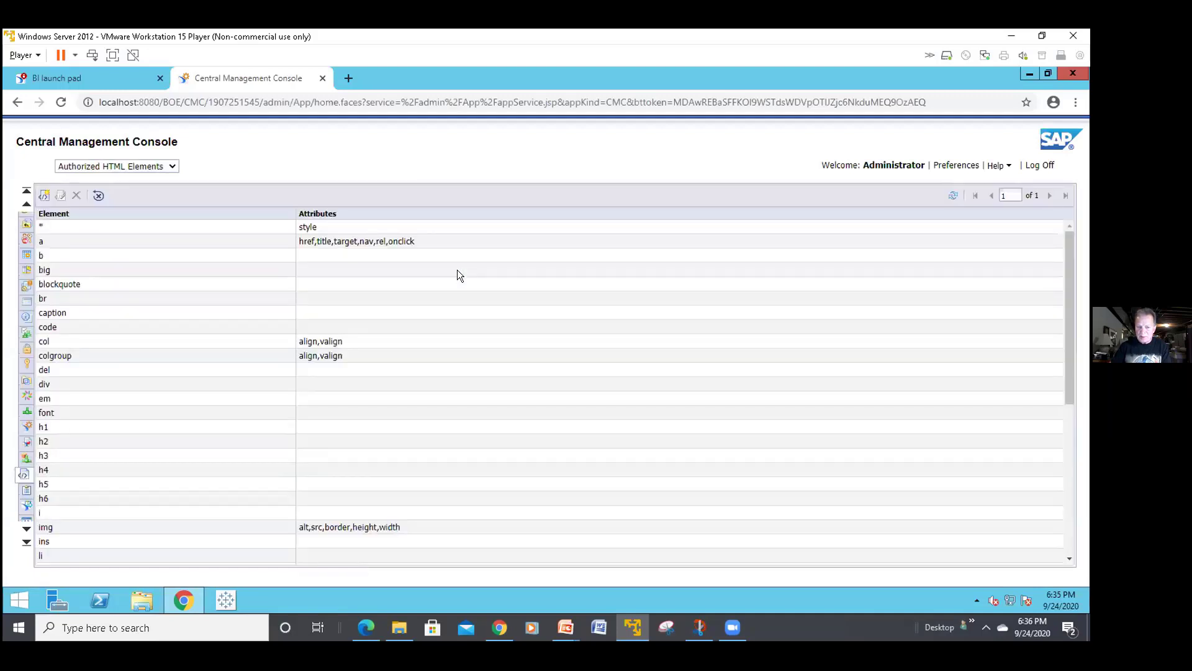
pyautogui.scroll(-5, 253, 335)
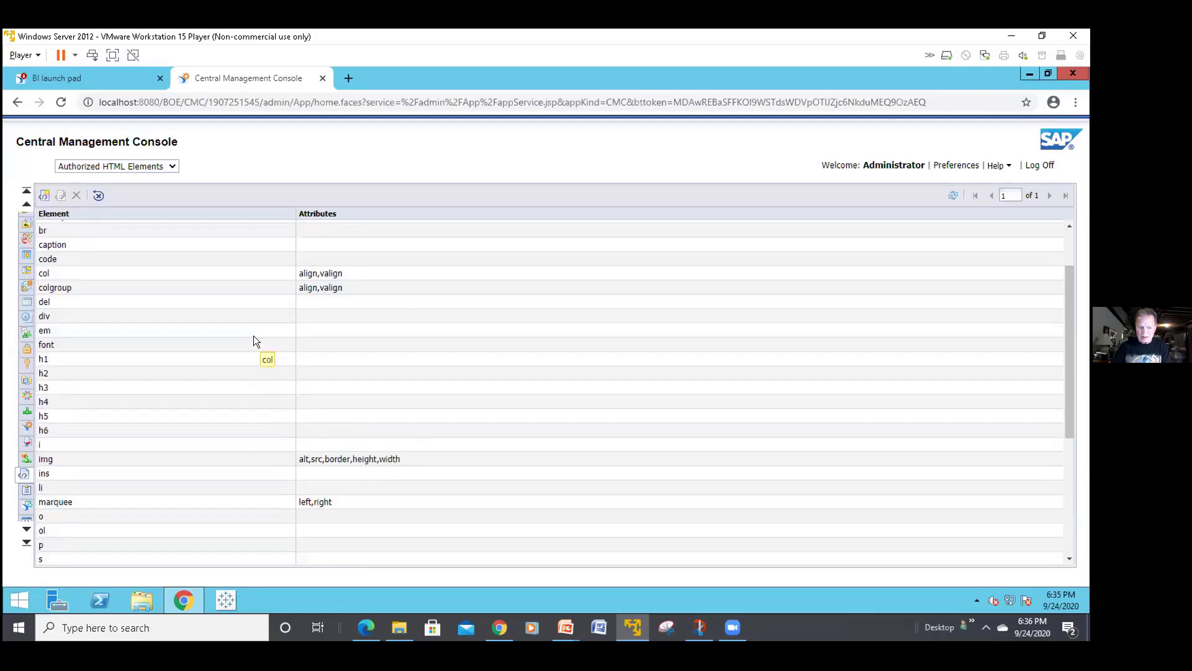
pyautogui.scroll(5, 249, 337)
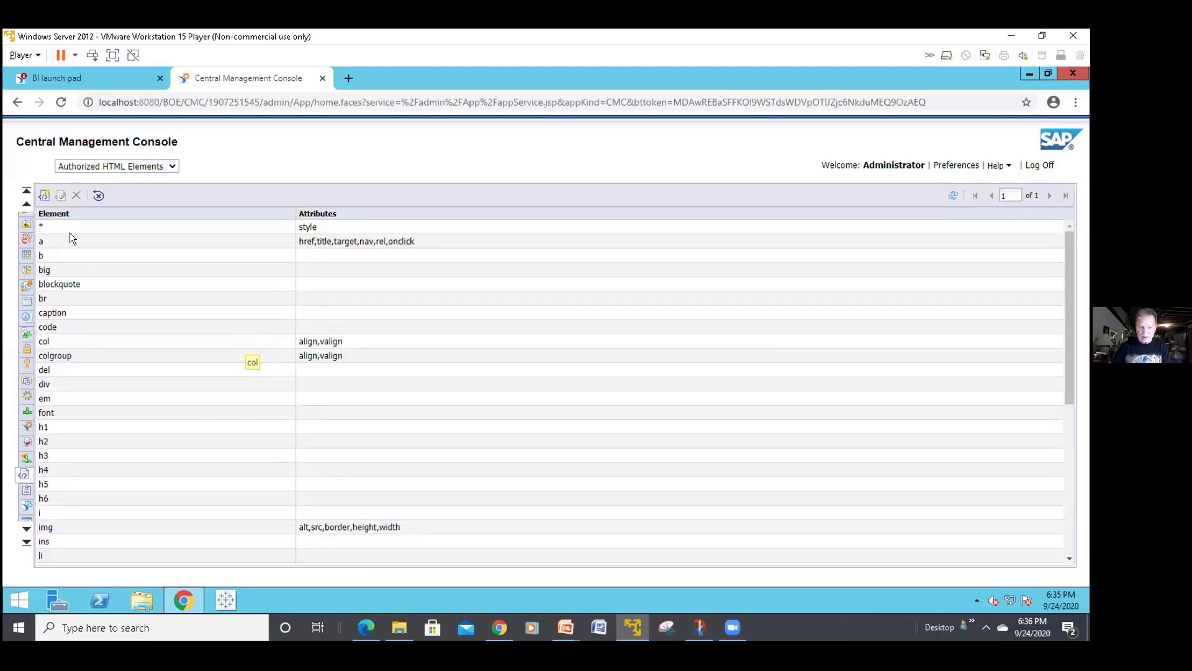
pyautogui.scroll(-5, 53, 318)
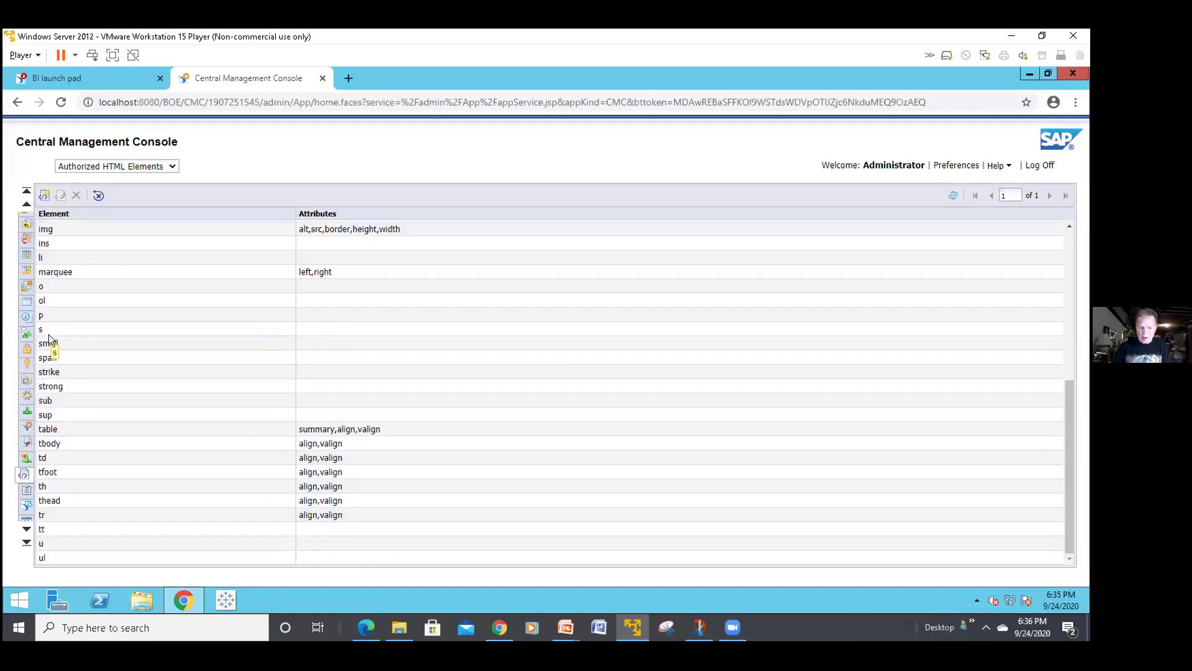
pyautogui.scroll(1, 50, 329)
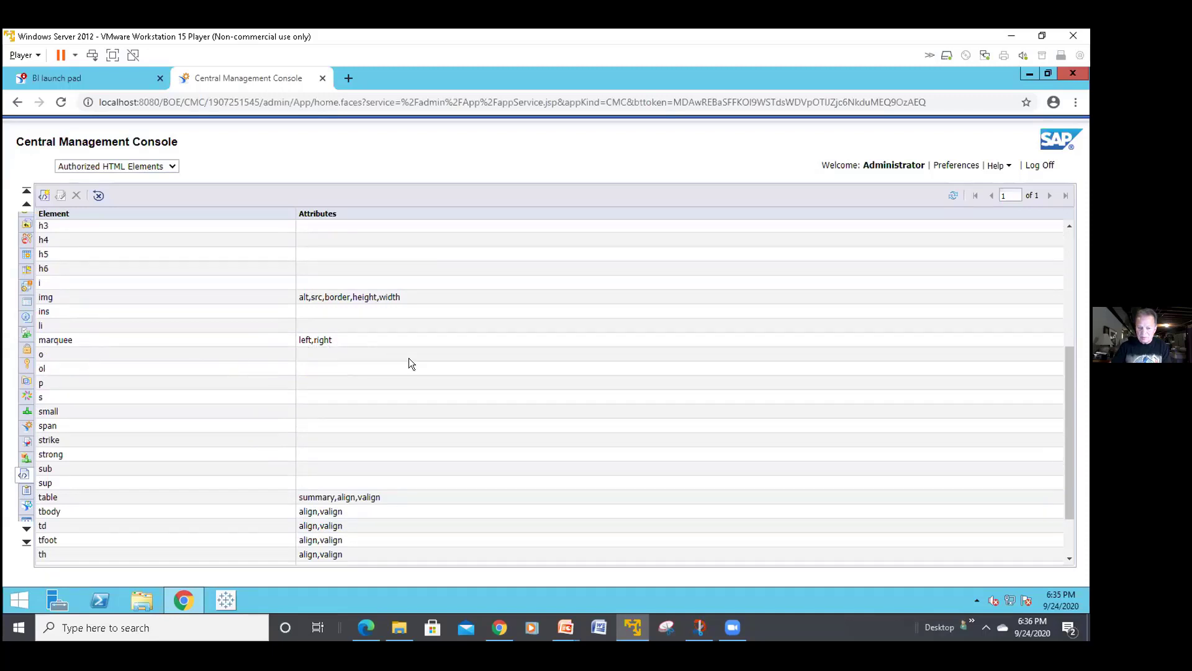
pyautogui.scroll(-1, 408, 357)
pyautogui.scroll(5, 409, 358)
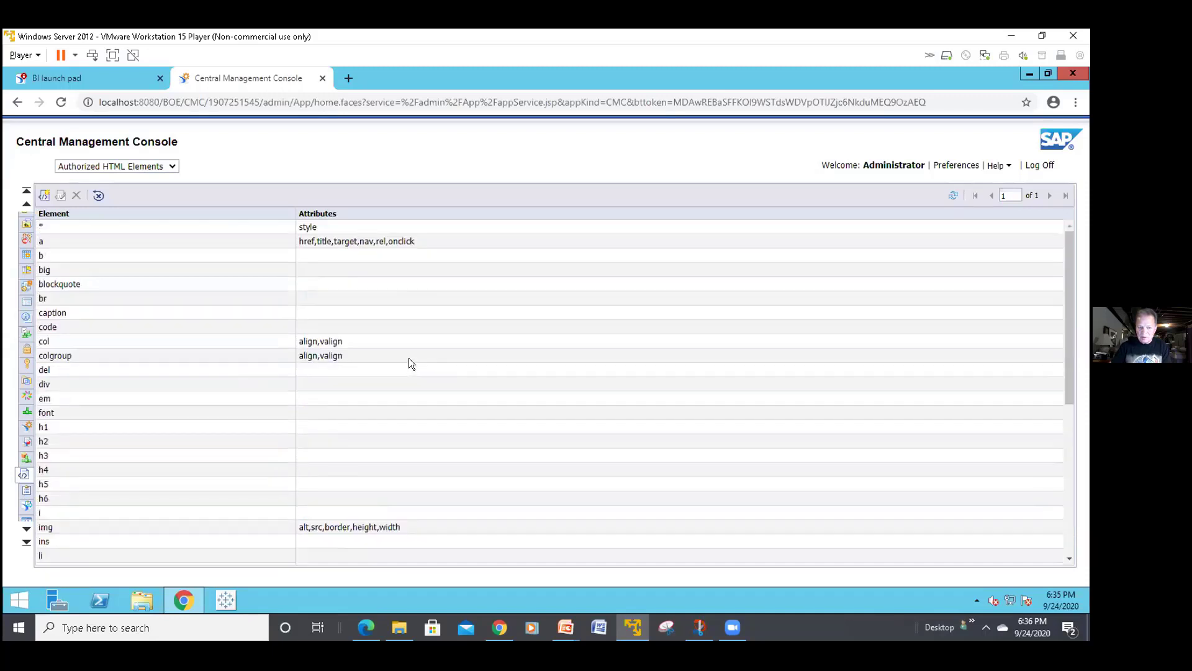
# Step: Save the Marquee variable and format the banner cell to read content as HTML
pyautogui.click(322, 78)
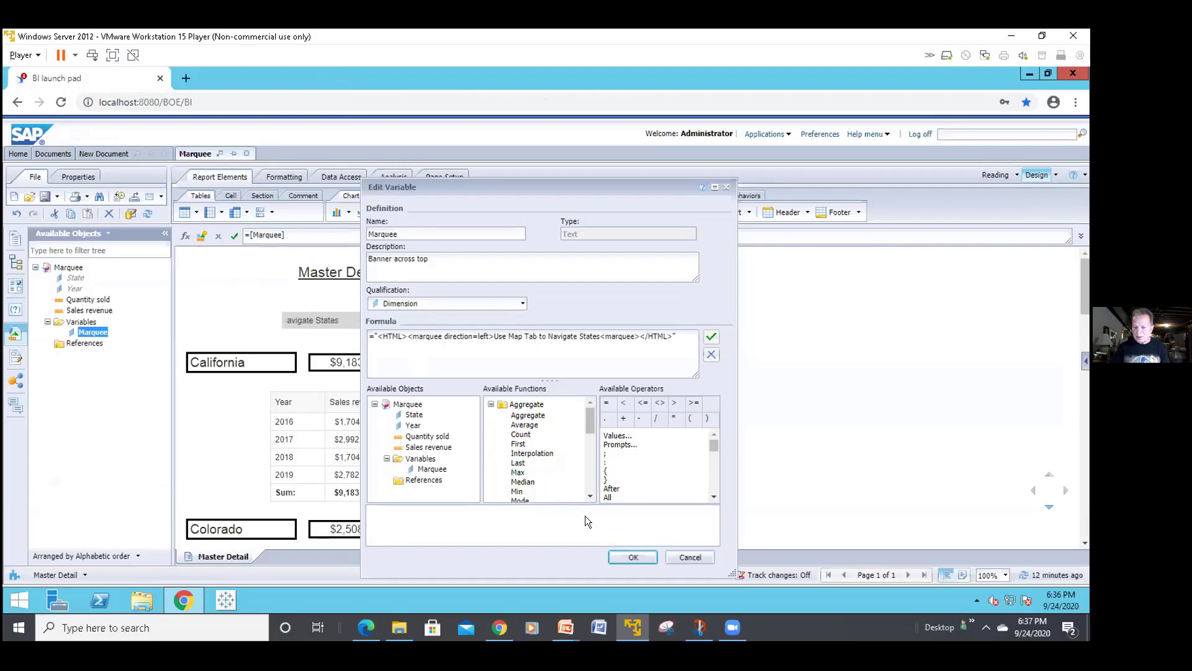
pyautogui.click(612, 556)
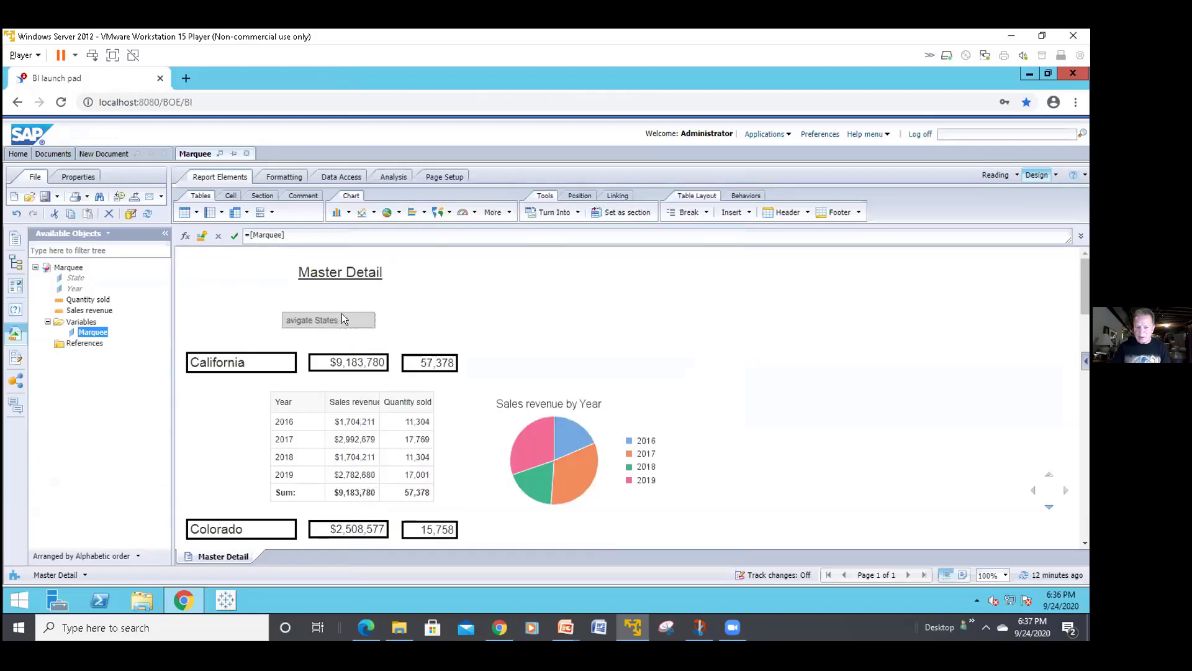
pyautogui.rightClick(344, 317)
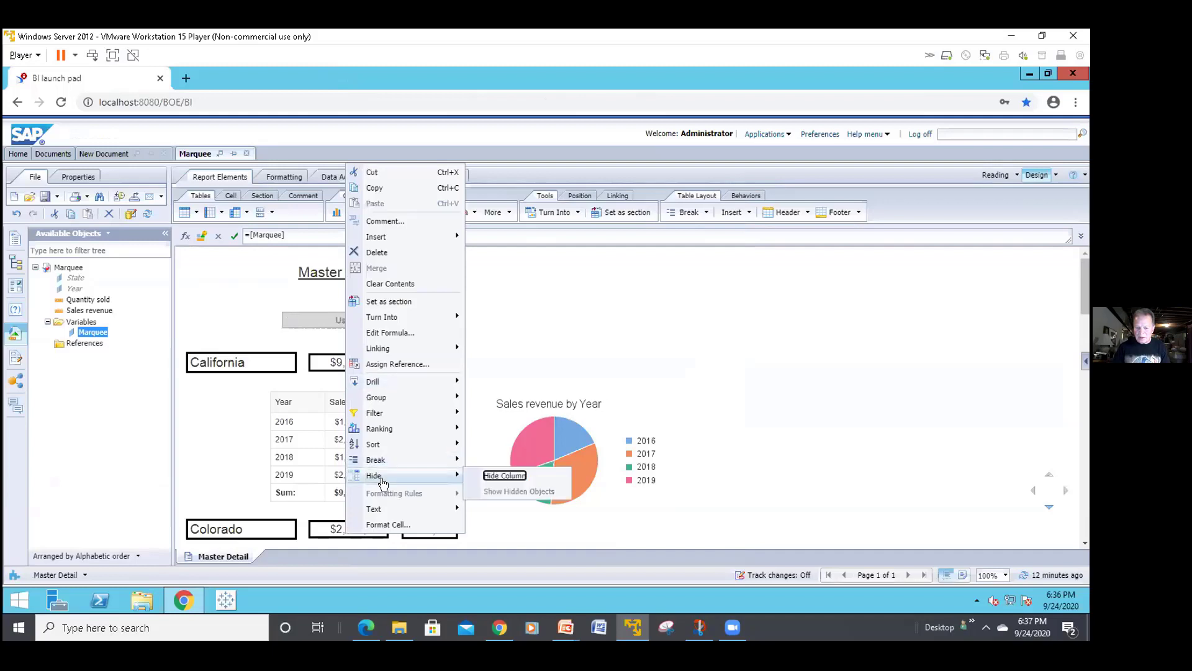
pyautogui.click(405, 526)
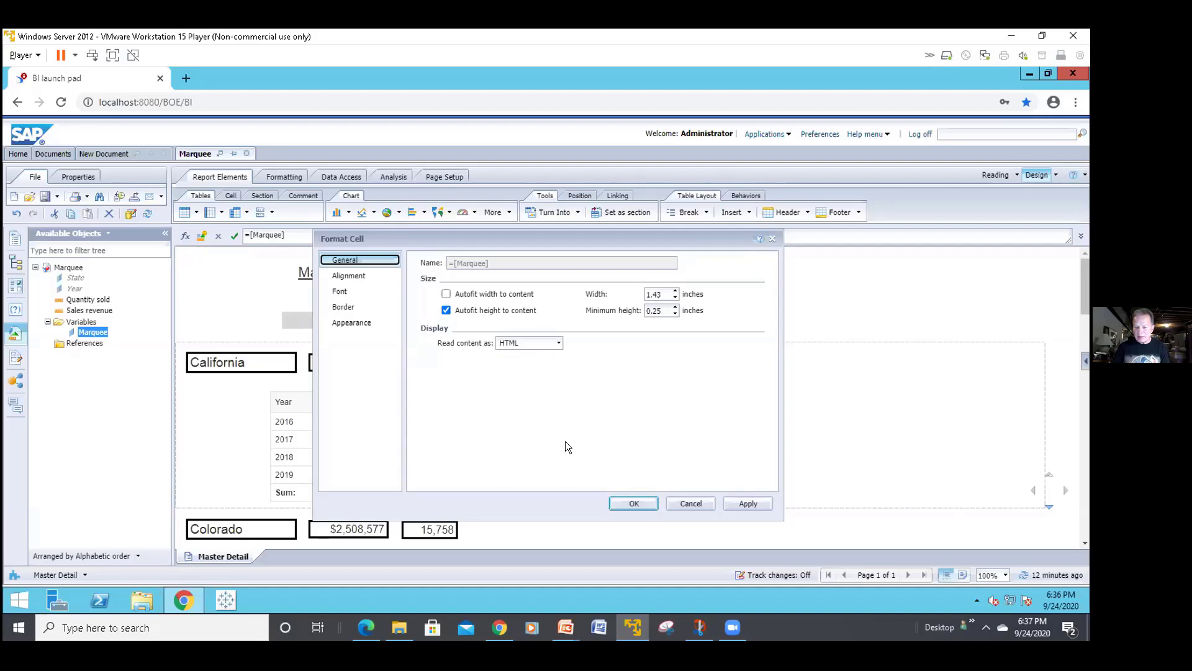
pyautogui.click(614, 501)
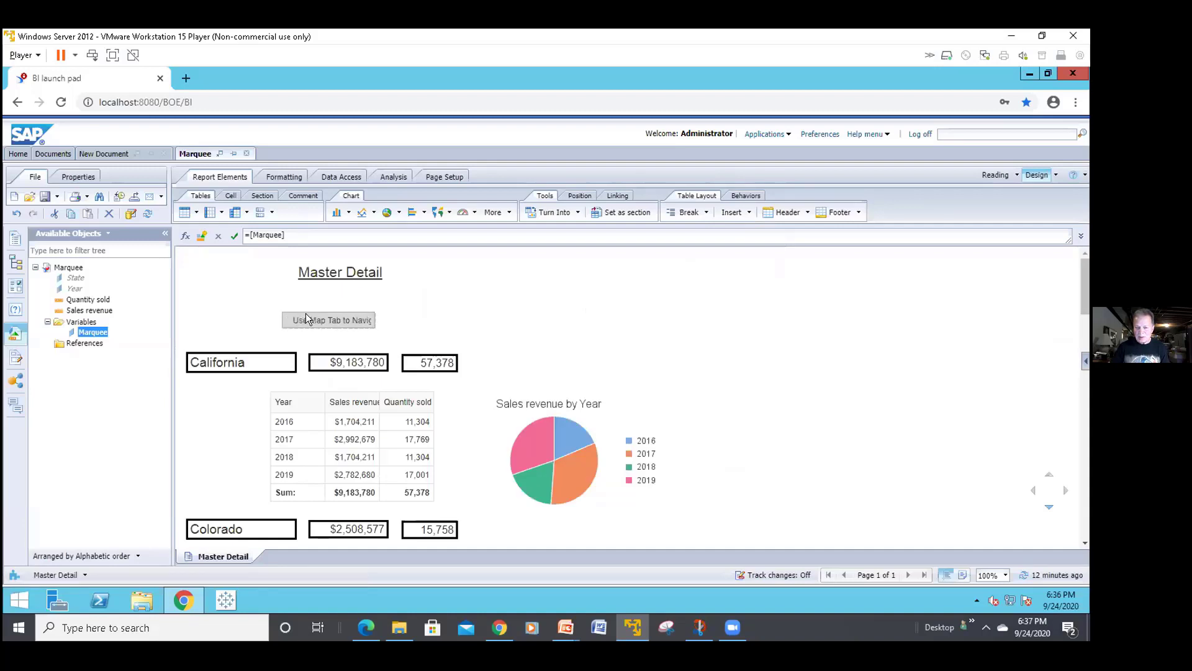
pyautogui.click(284, 346)
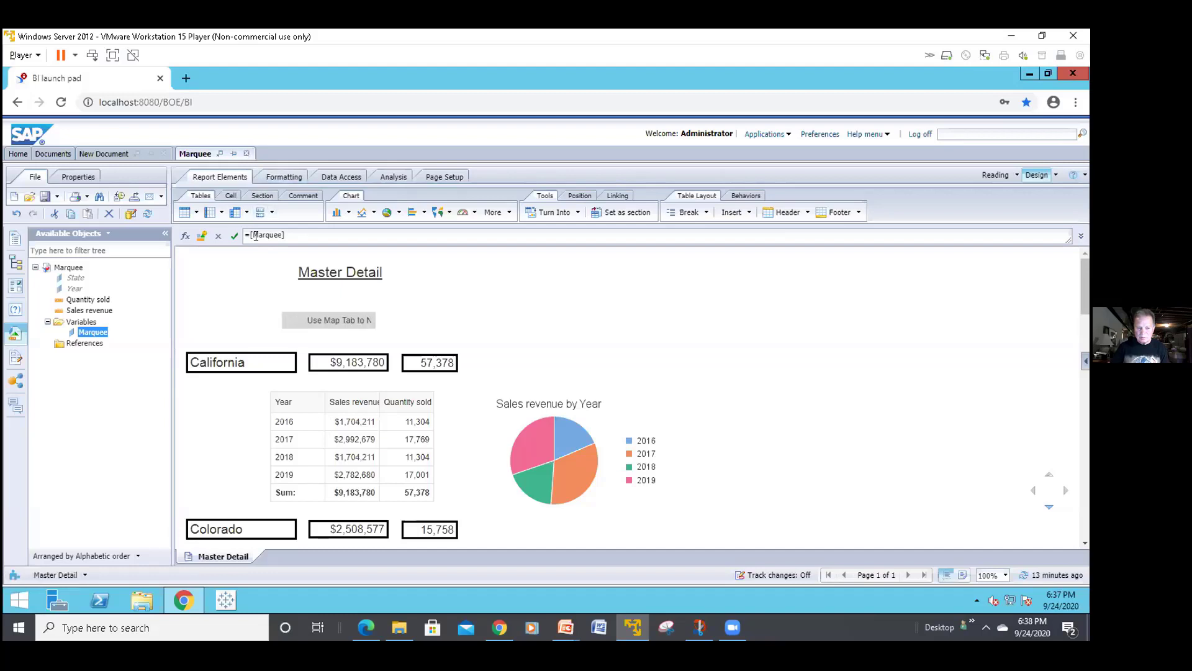
pyautogui.click(429, 529)
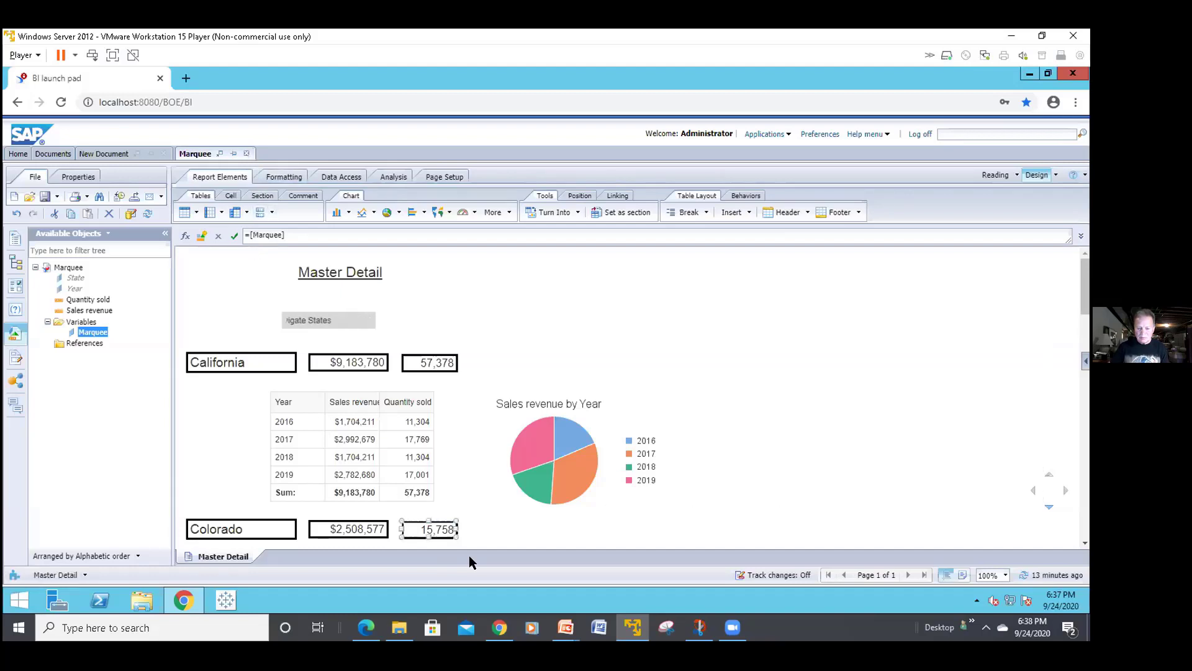
pyautogui.click(562, 627)
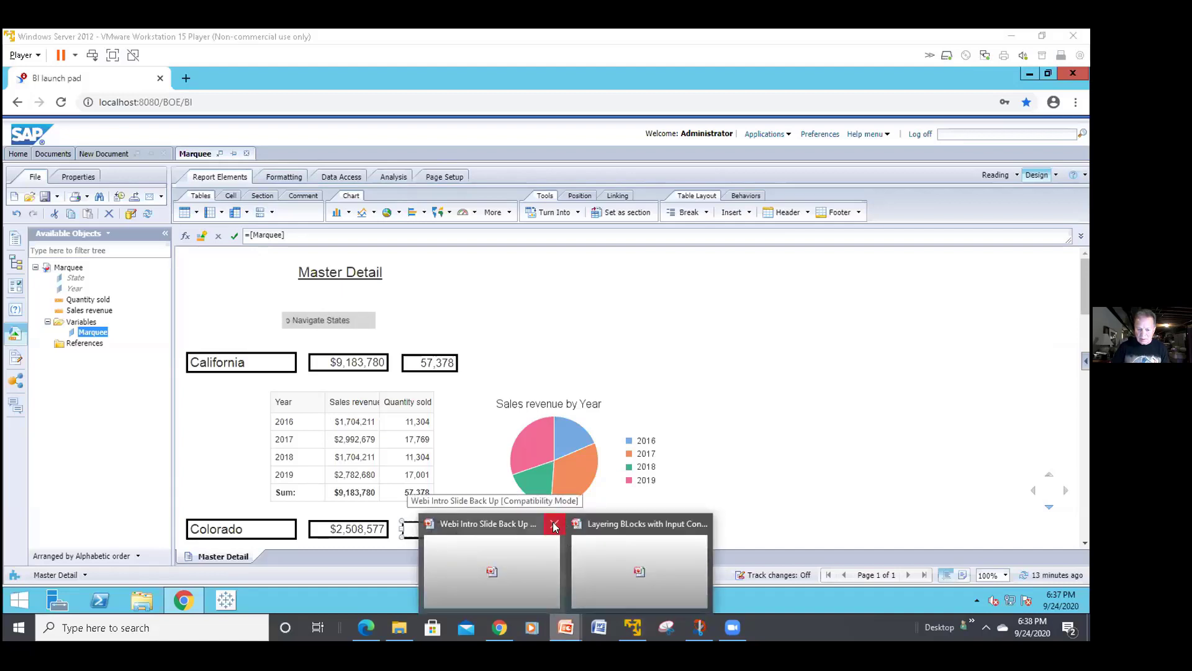
# Step: Close both open presentations and reopen Webi Intro Slide Back Up from Recent Documents
pyautogui.click(555, 526)
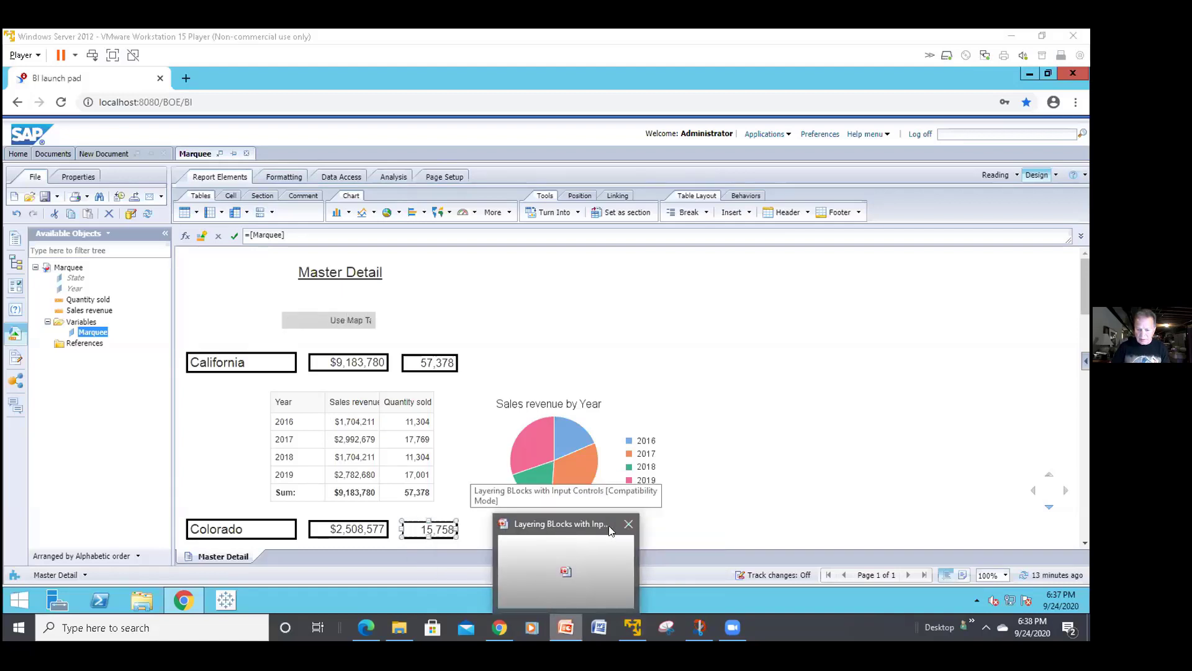
pyautogui.click(626, 525)
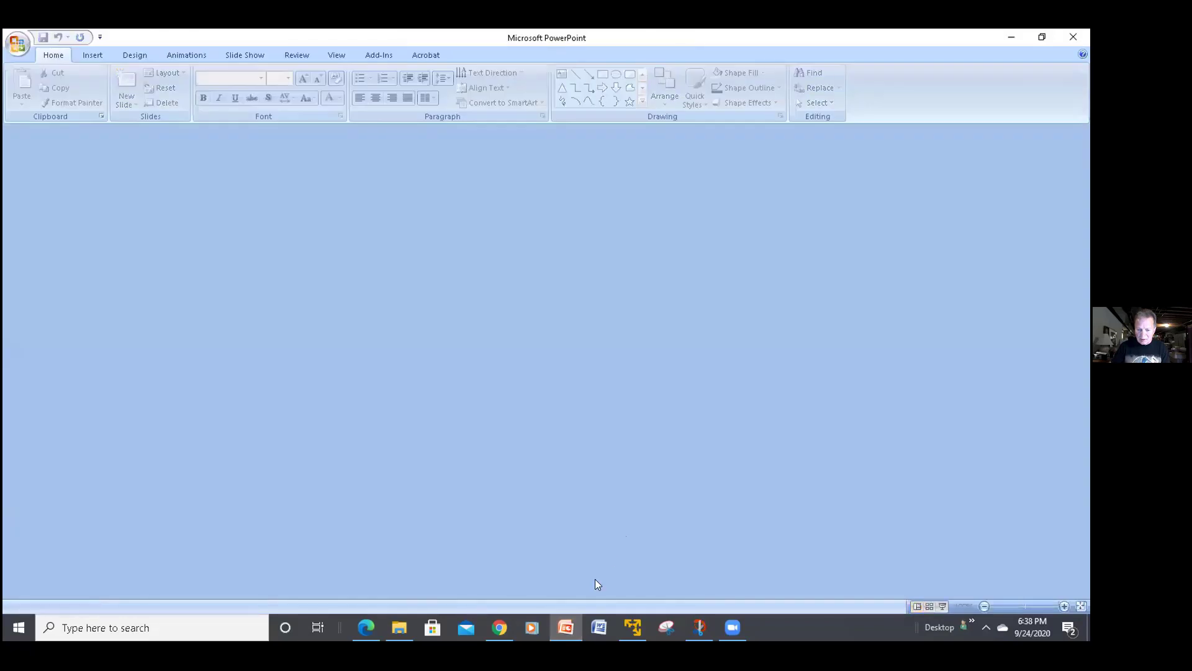
pyautogui.click(565, 619)
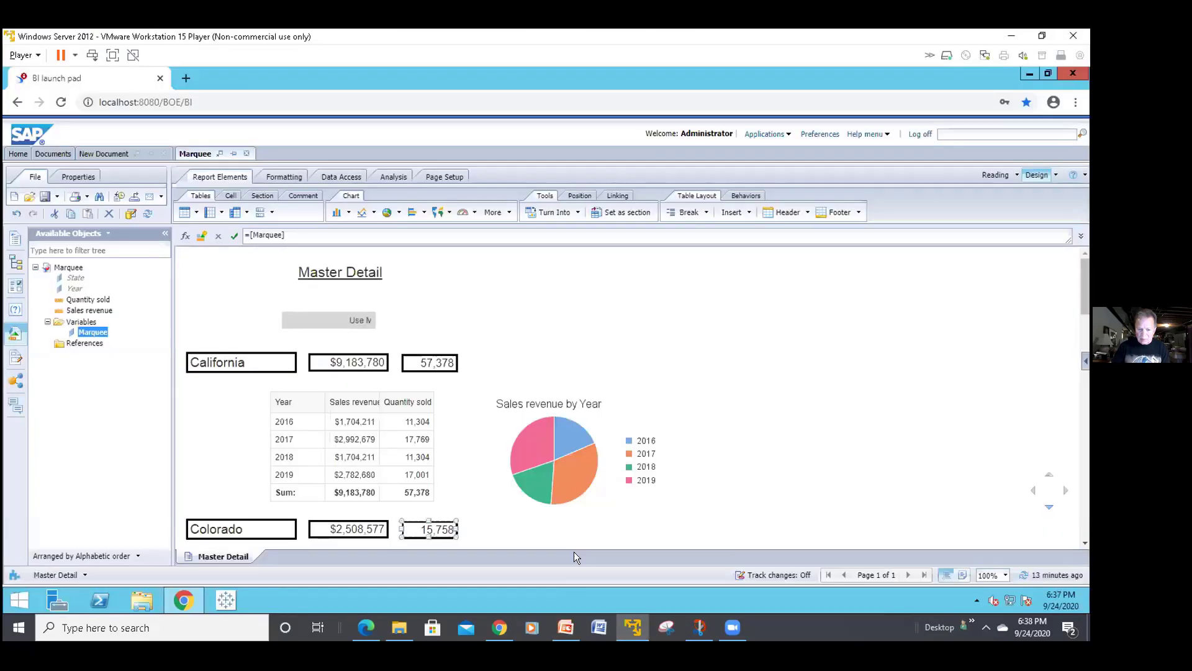
pyautogui.click(565, 627)
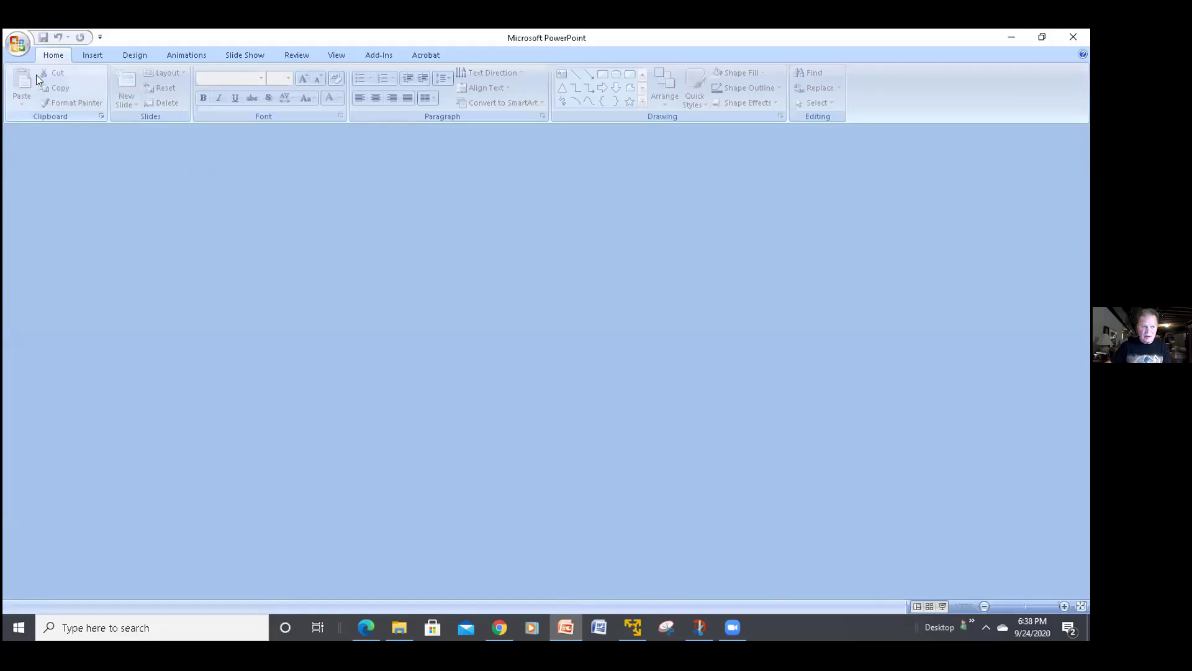
pyautogui.click(14, 45)
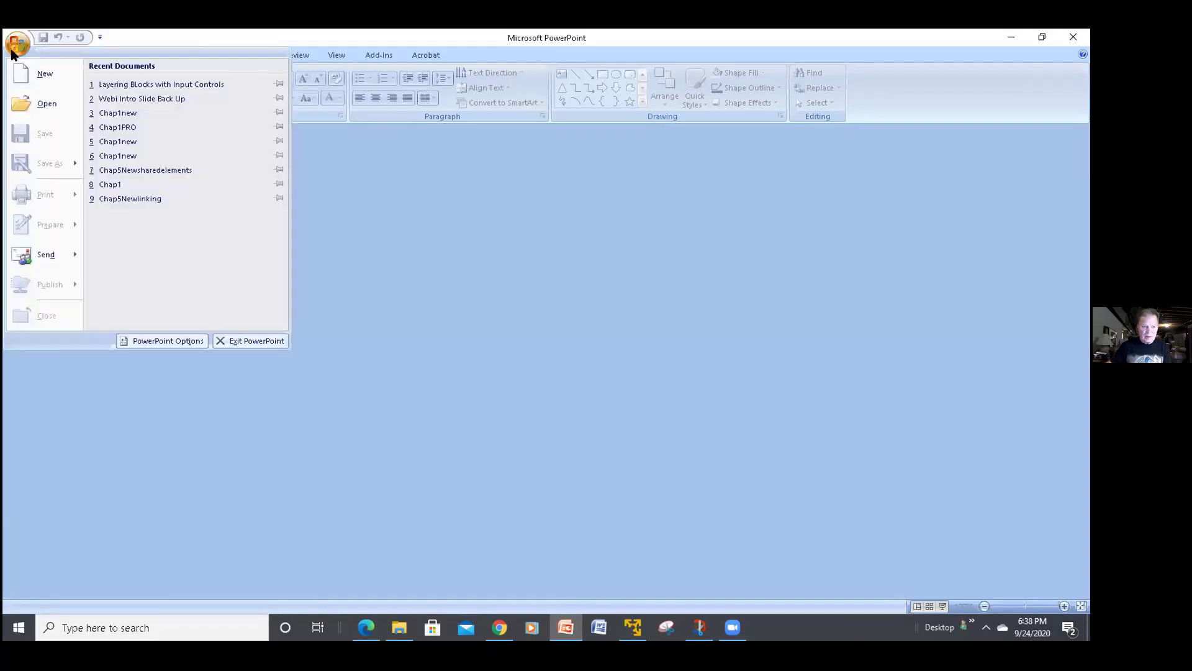
pyautogui.click(130, 100)
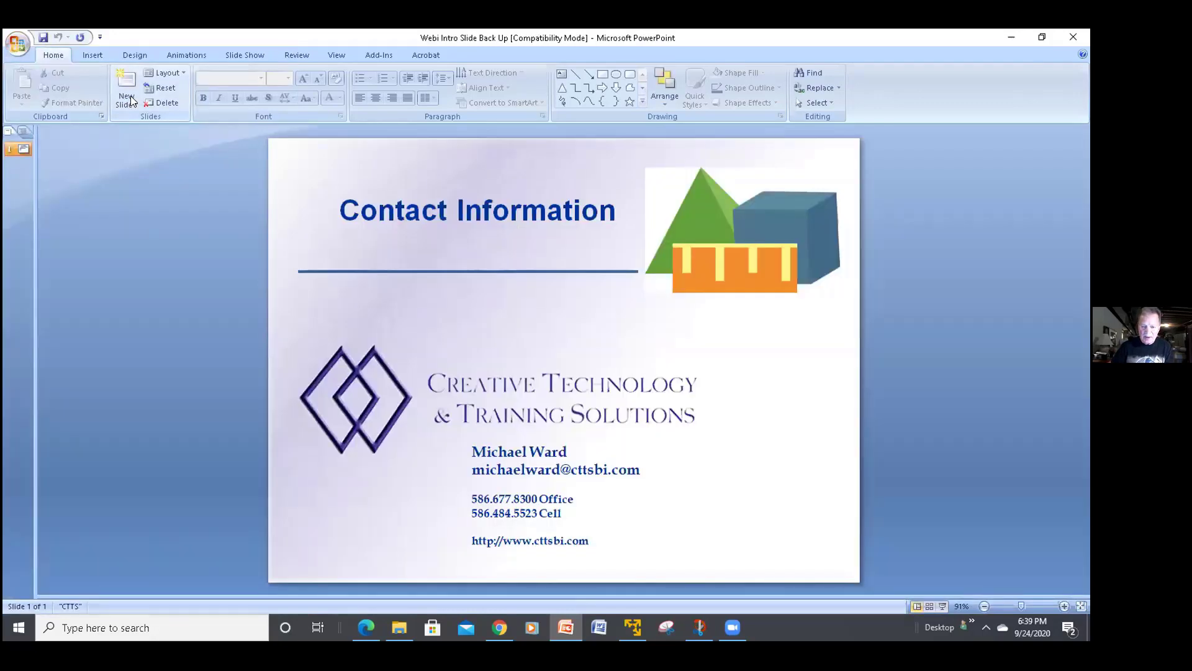